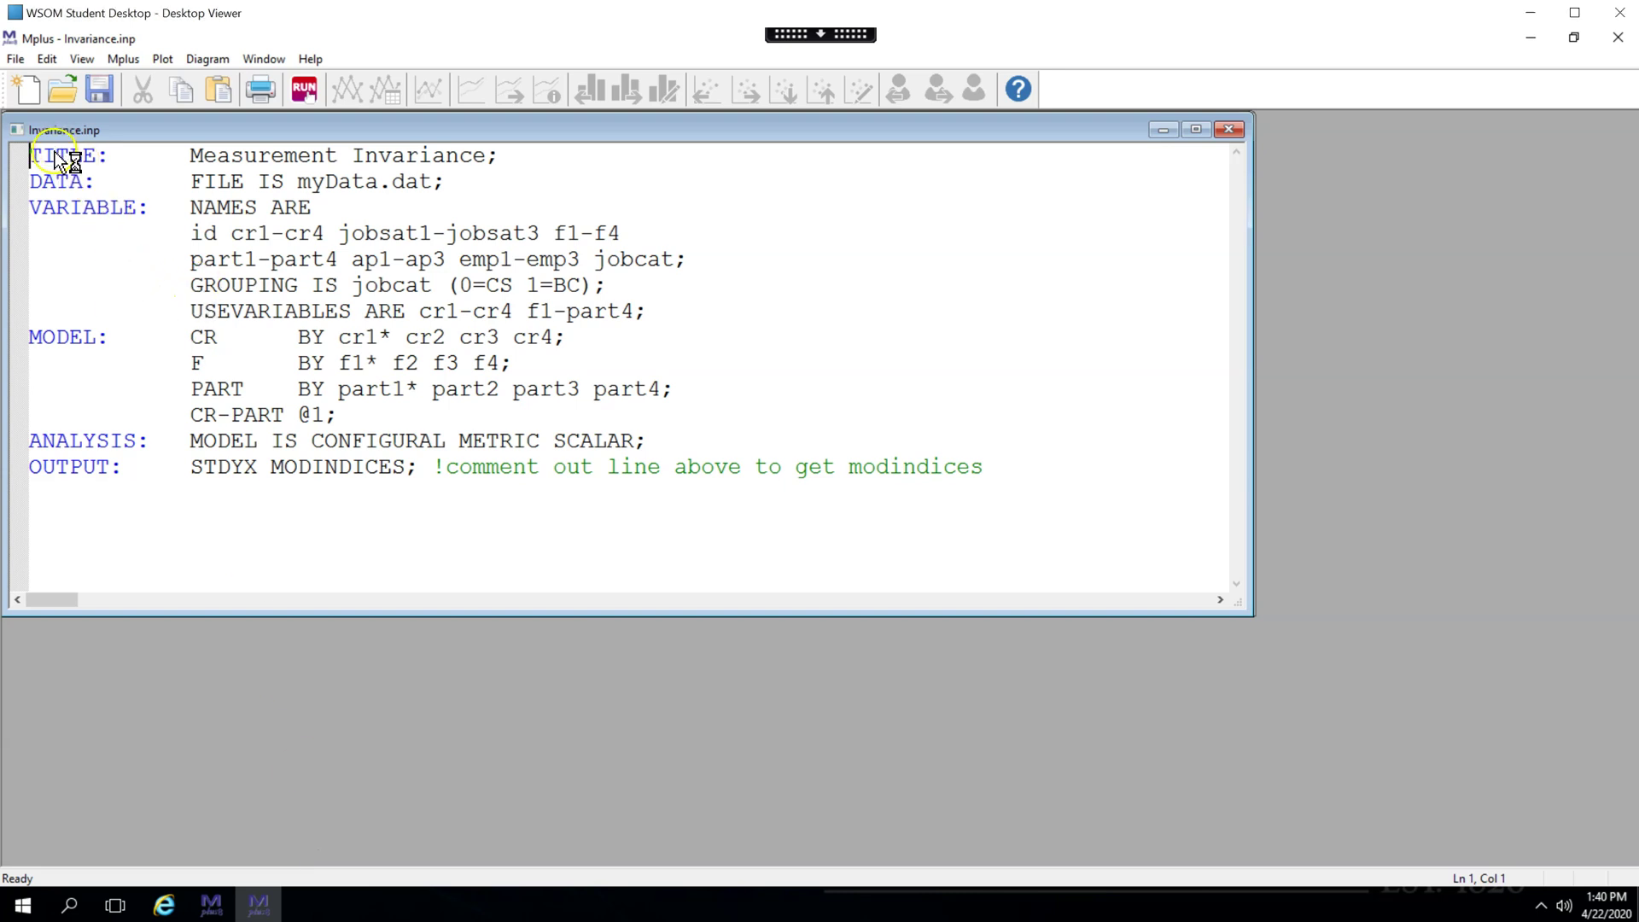
Review the input's title, model statements, GROUPING IS jobcat coding and CONFIGURAL, METRIC, SCALAR models.
drag(34, 156, 408, 444)
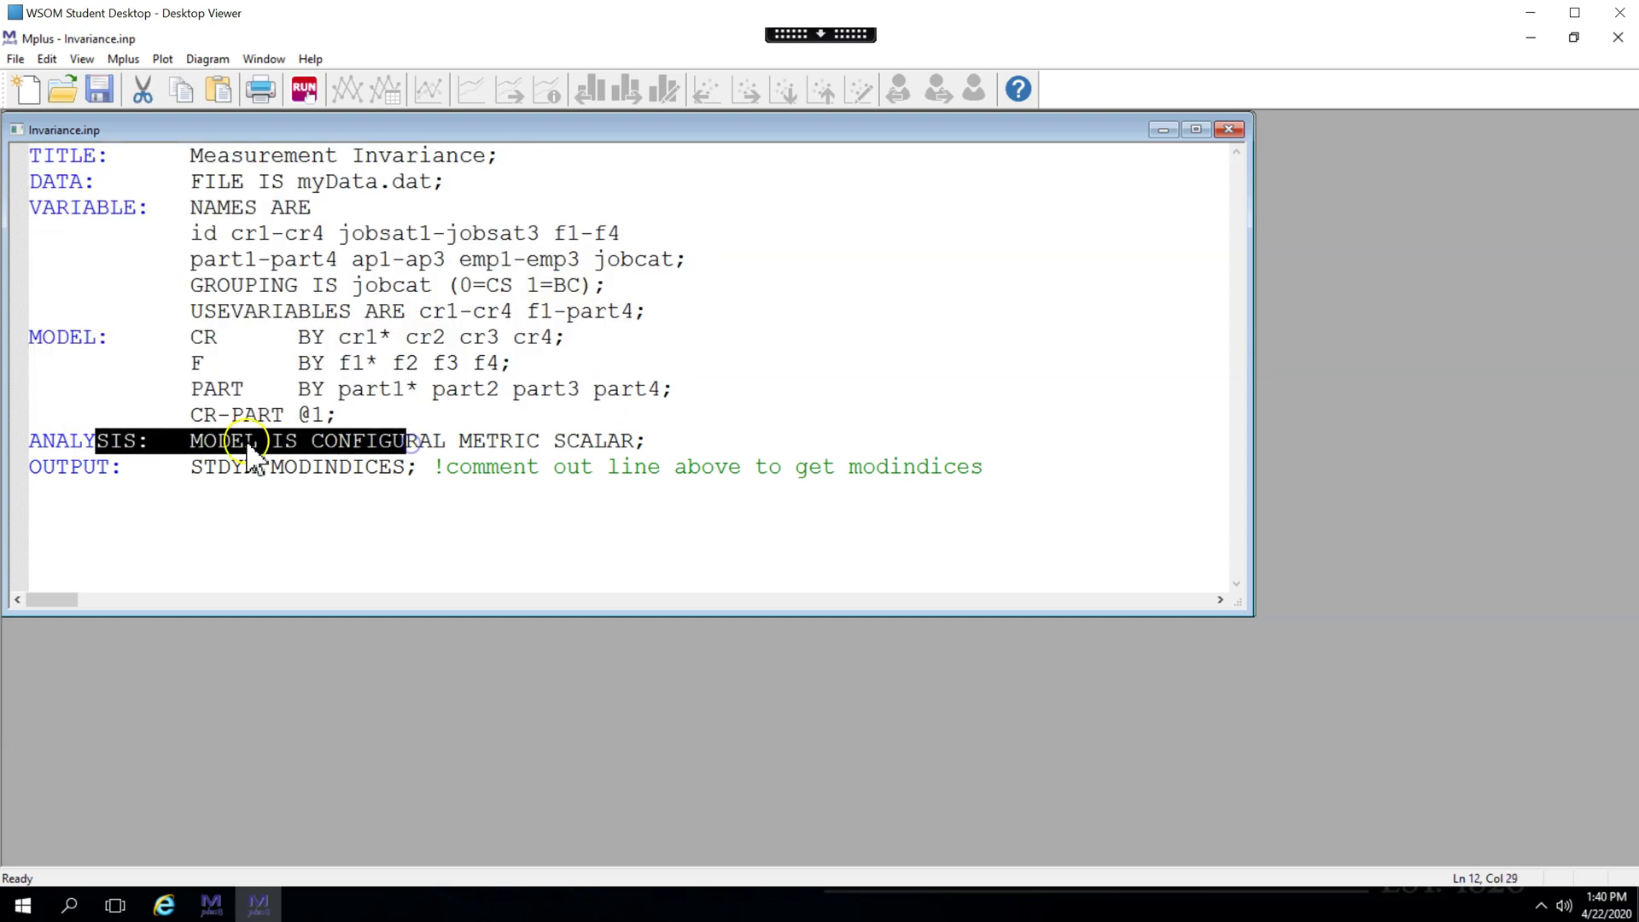
double_click(568, 440)
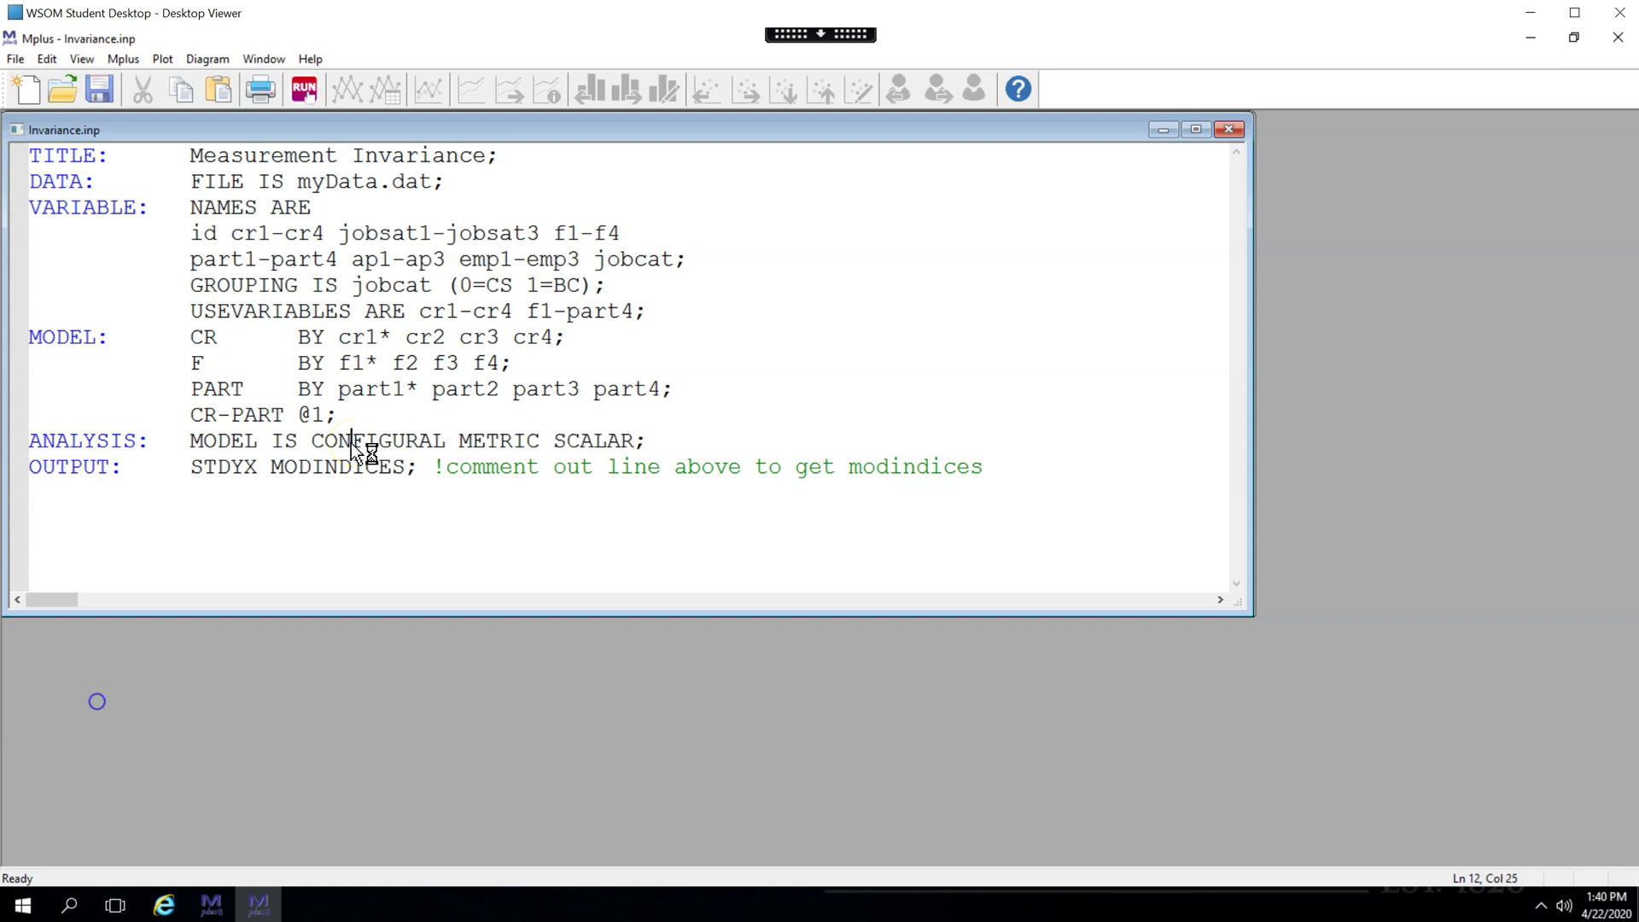
double_click(358, 443)
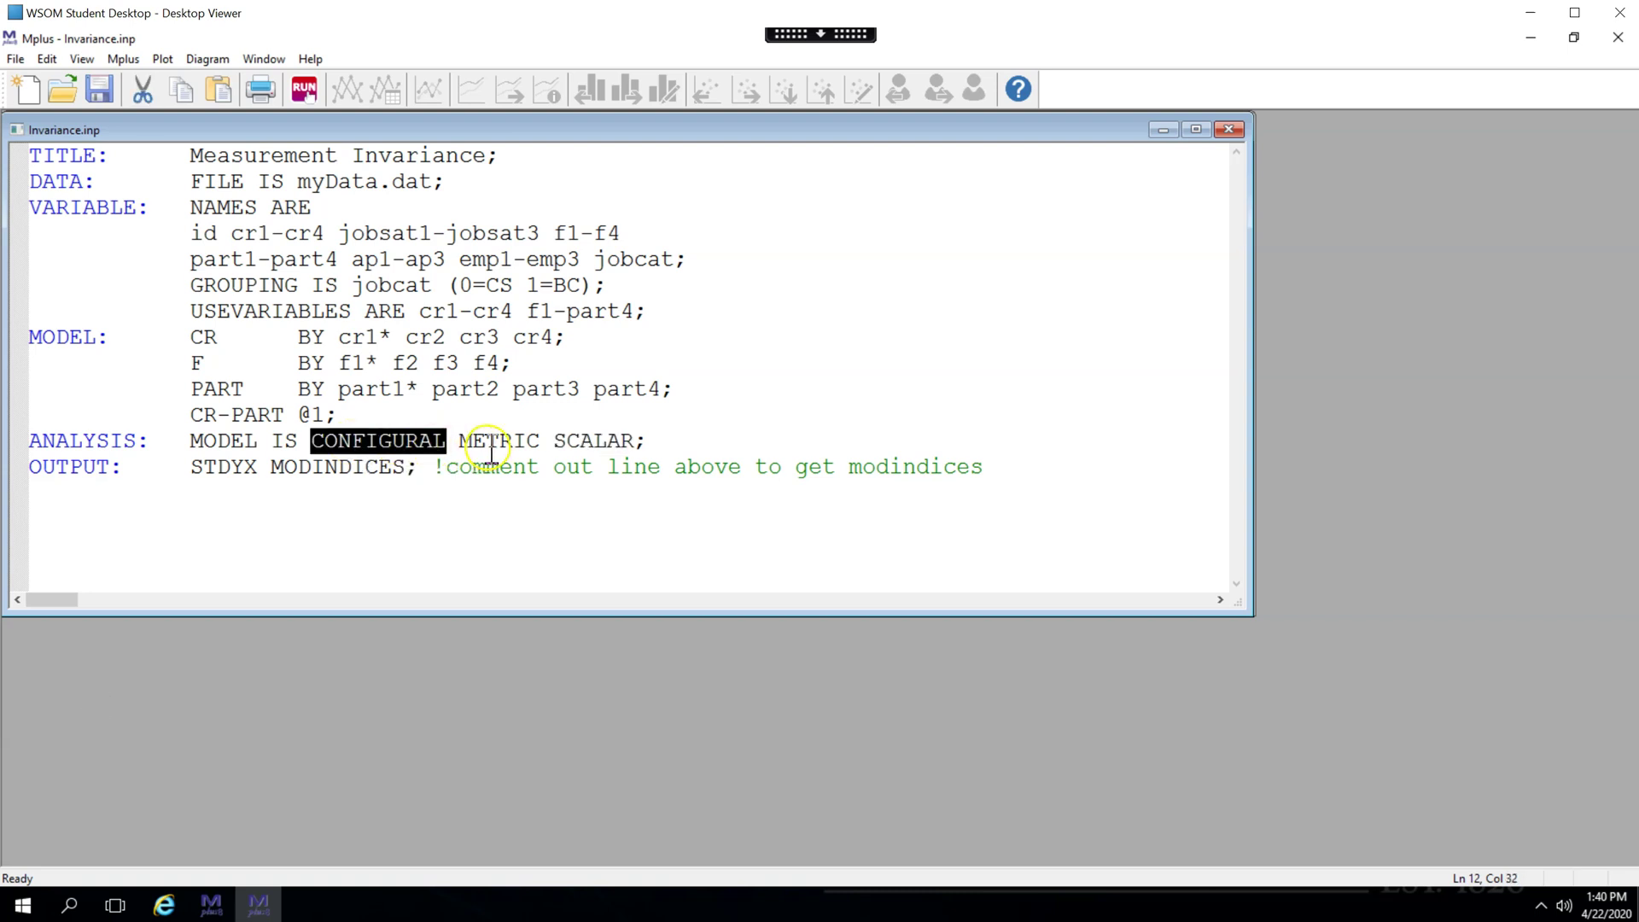
drag(472, 287, 585, 287)
drag(390, 287, 219, 285)
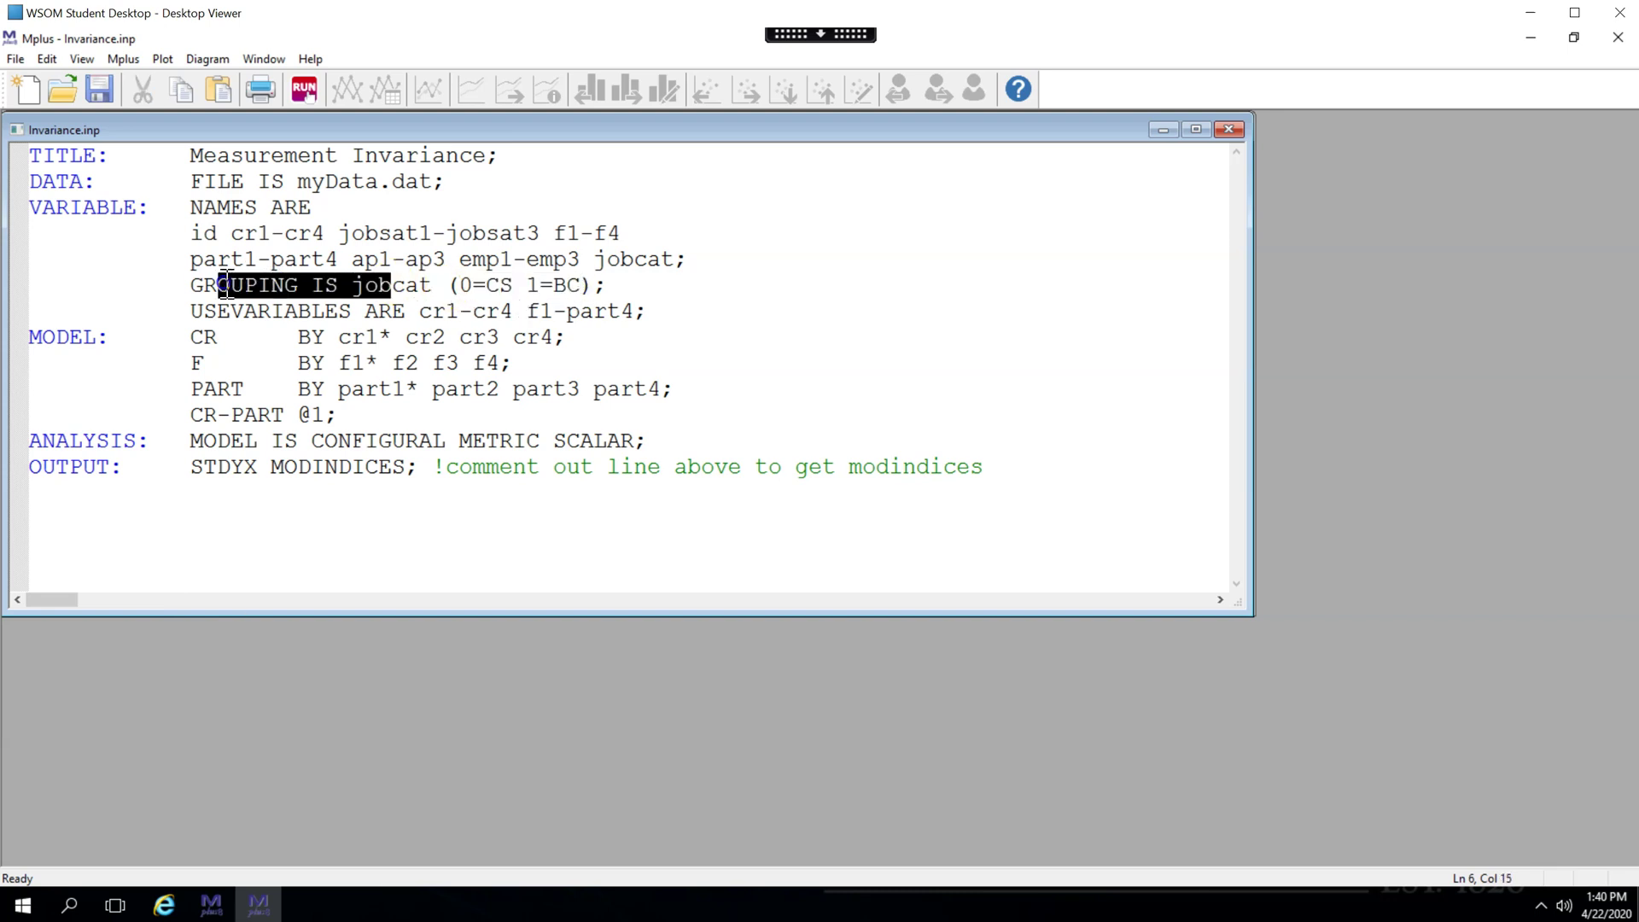
double_click(483, 444)
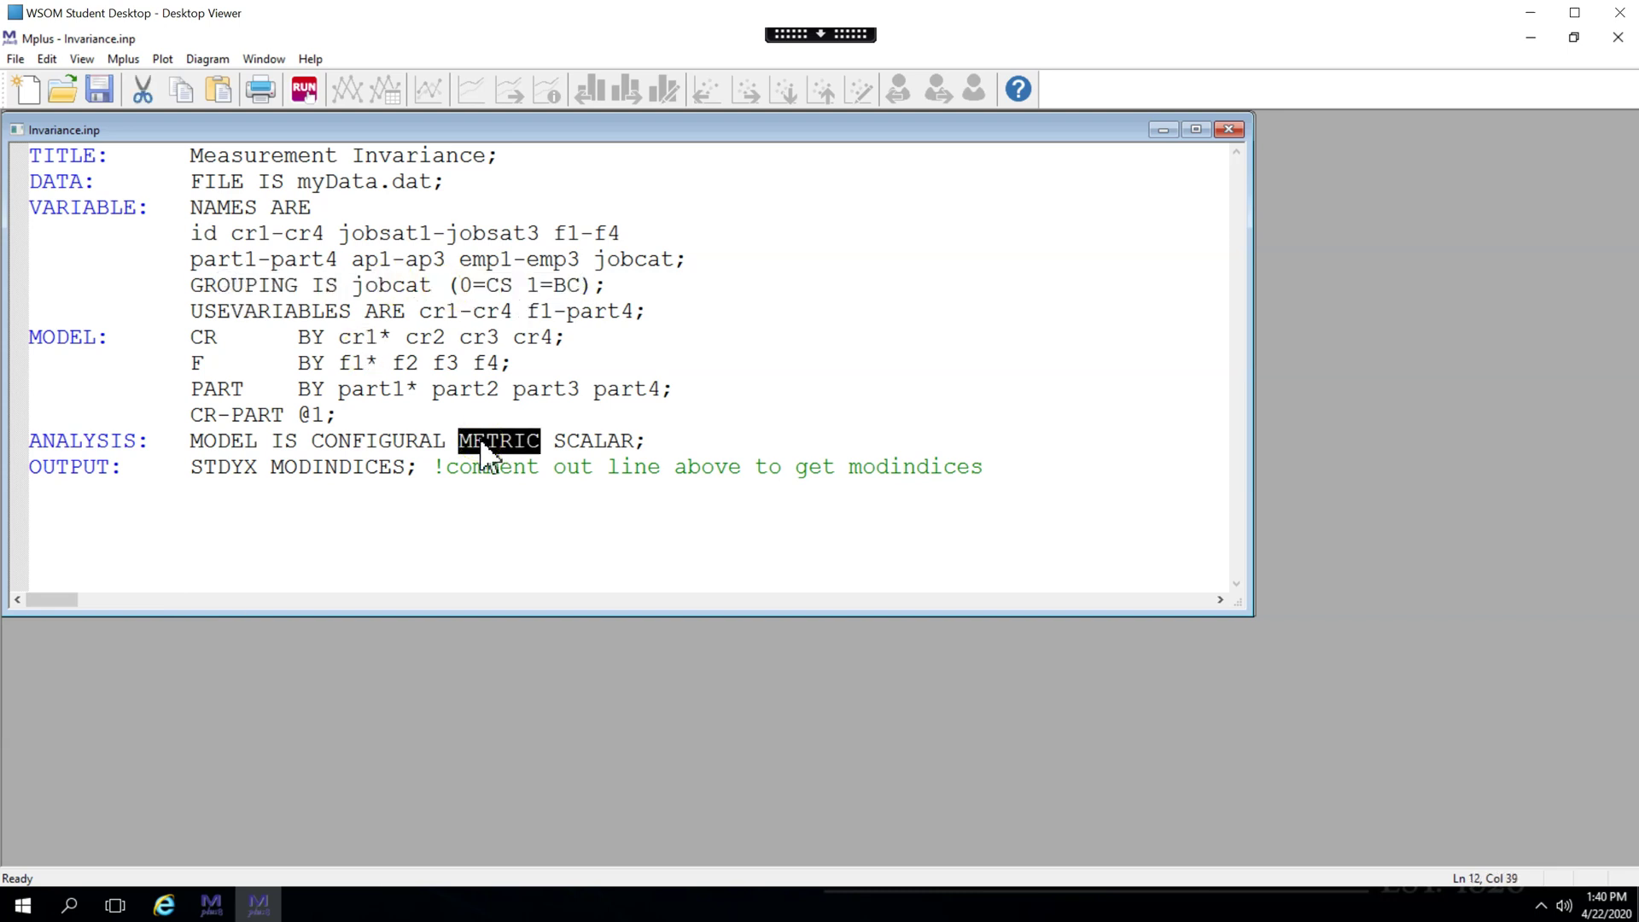
double_click(570, 442)
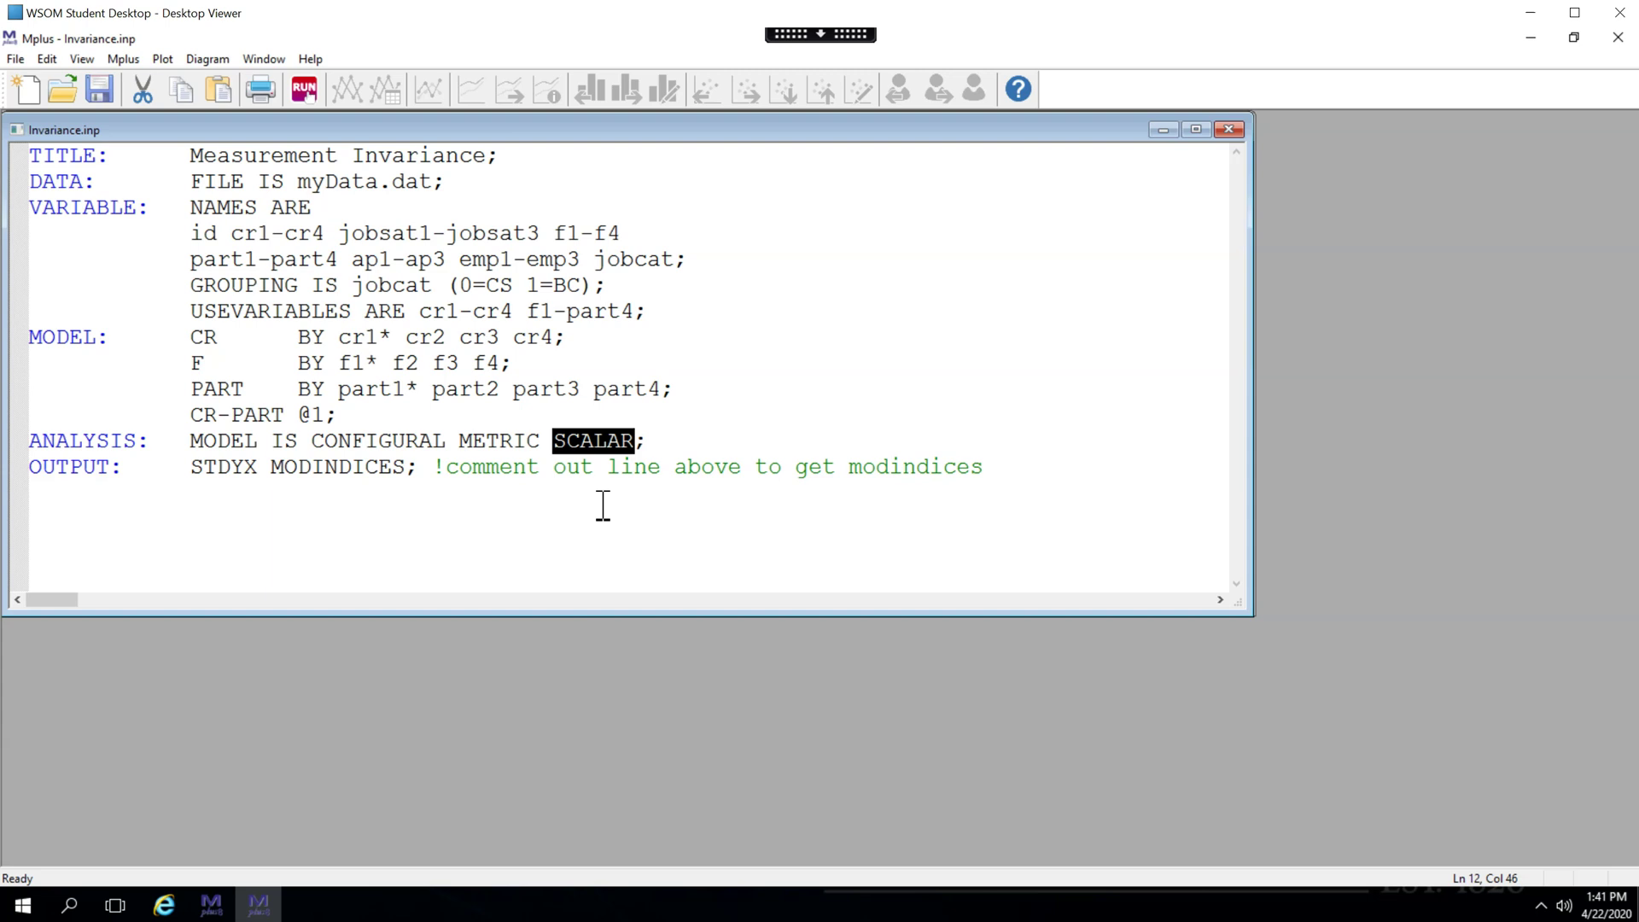
Review the MODEL IS statement and STDYX/MODINDICES requests, leaving the ANALYSIS line uncommented.
click(300, 466)
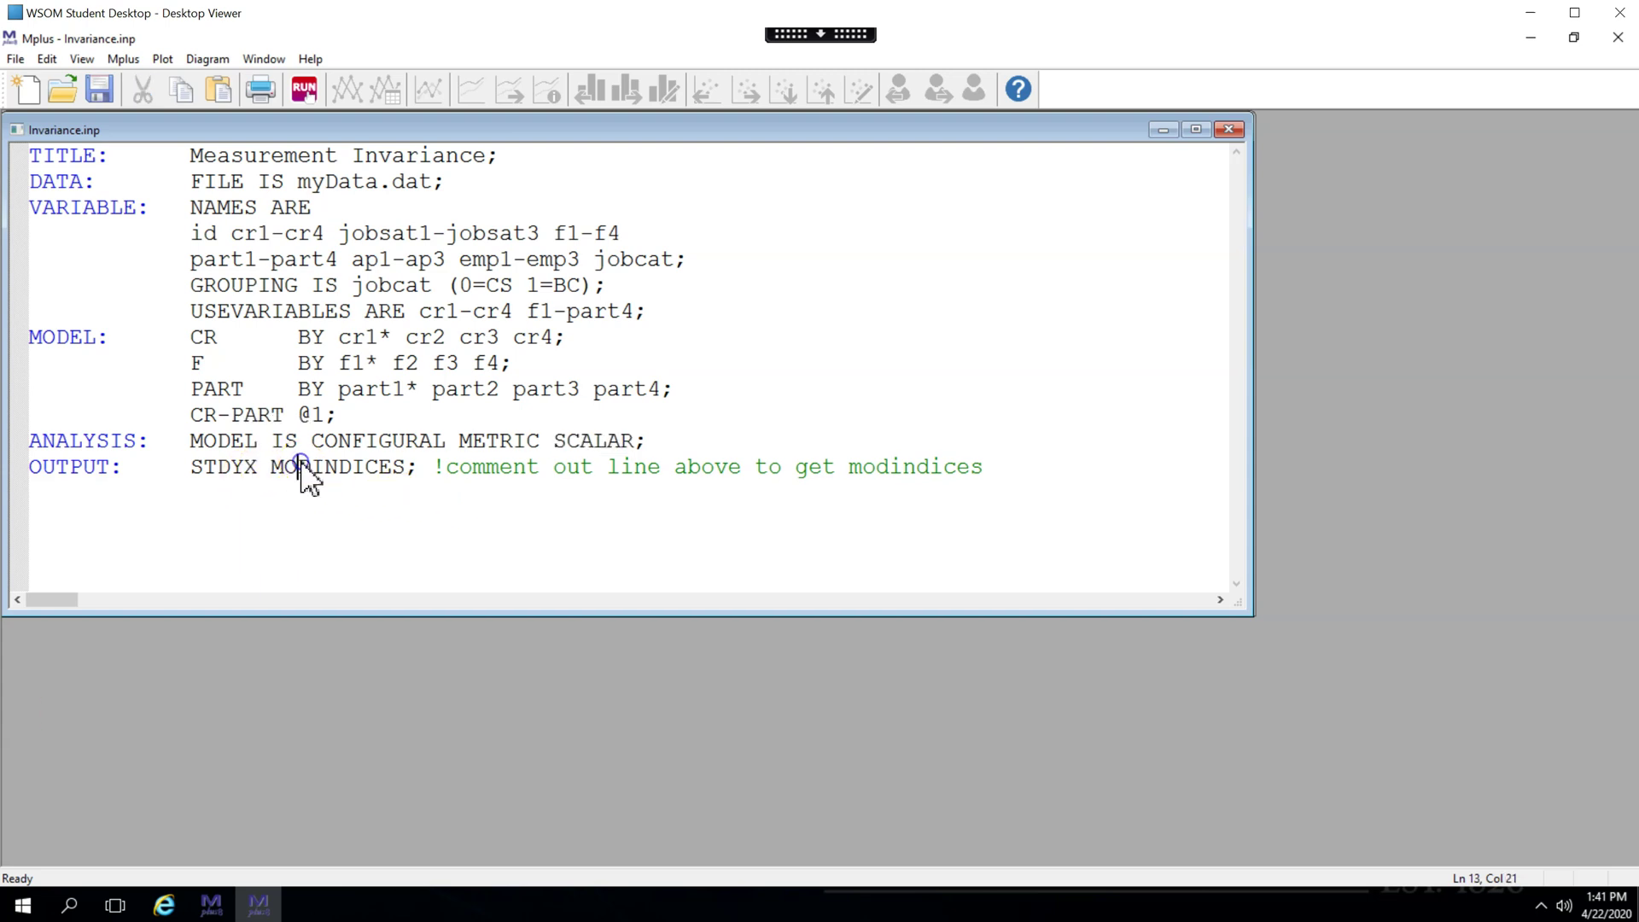
double_click(301, 466)
double_click(233, 468)
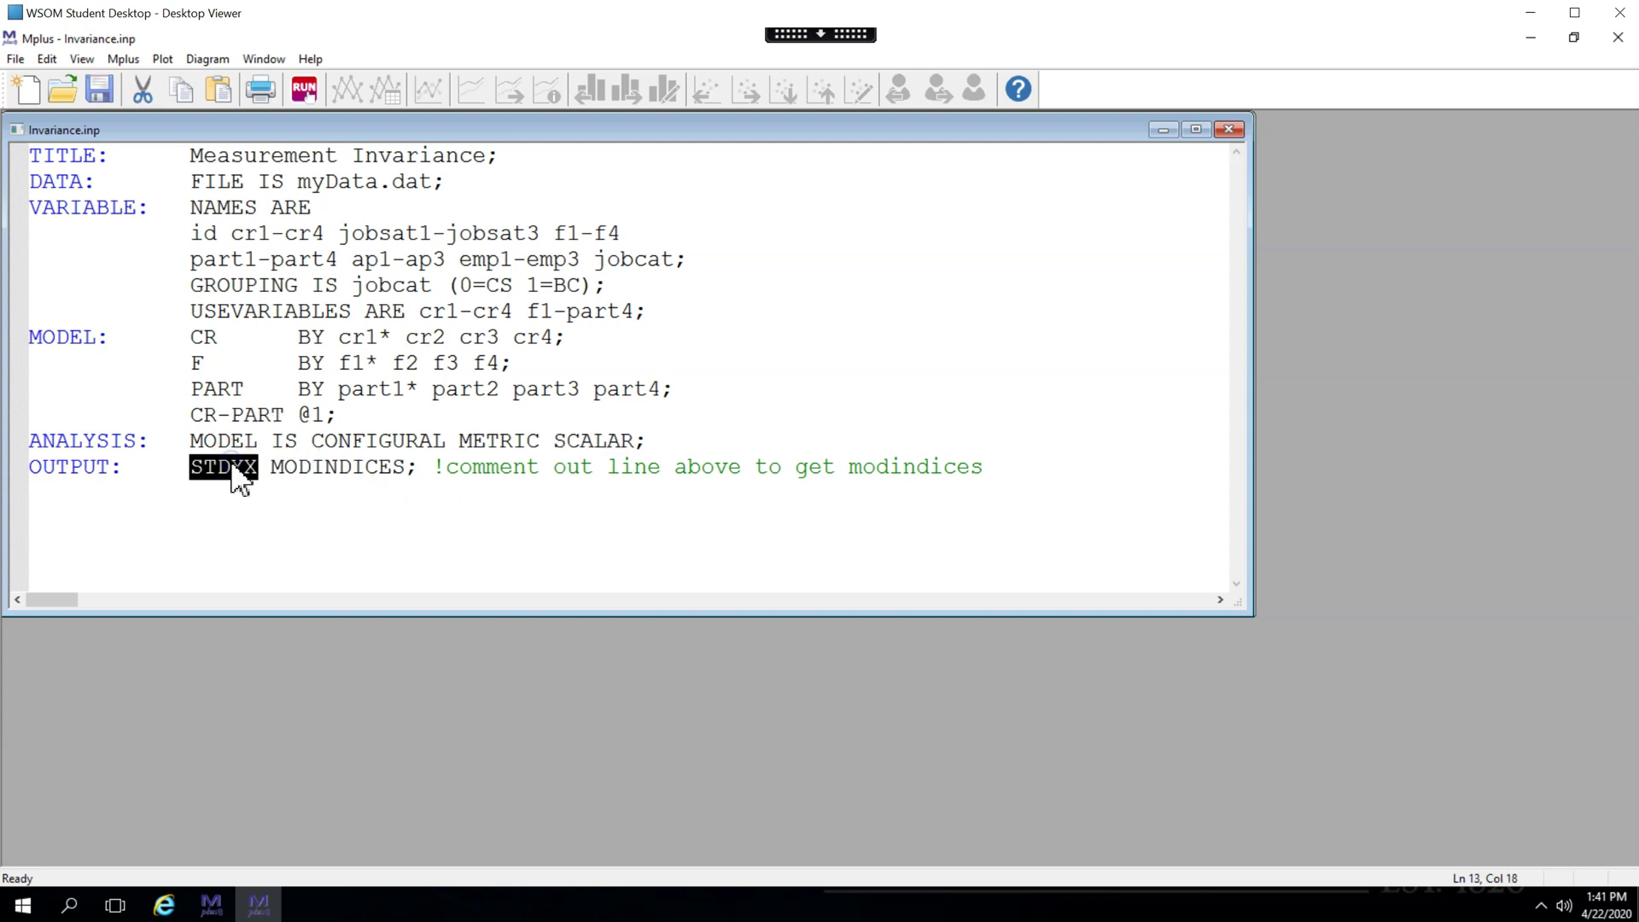
double_click(296, 468)
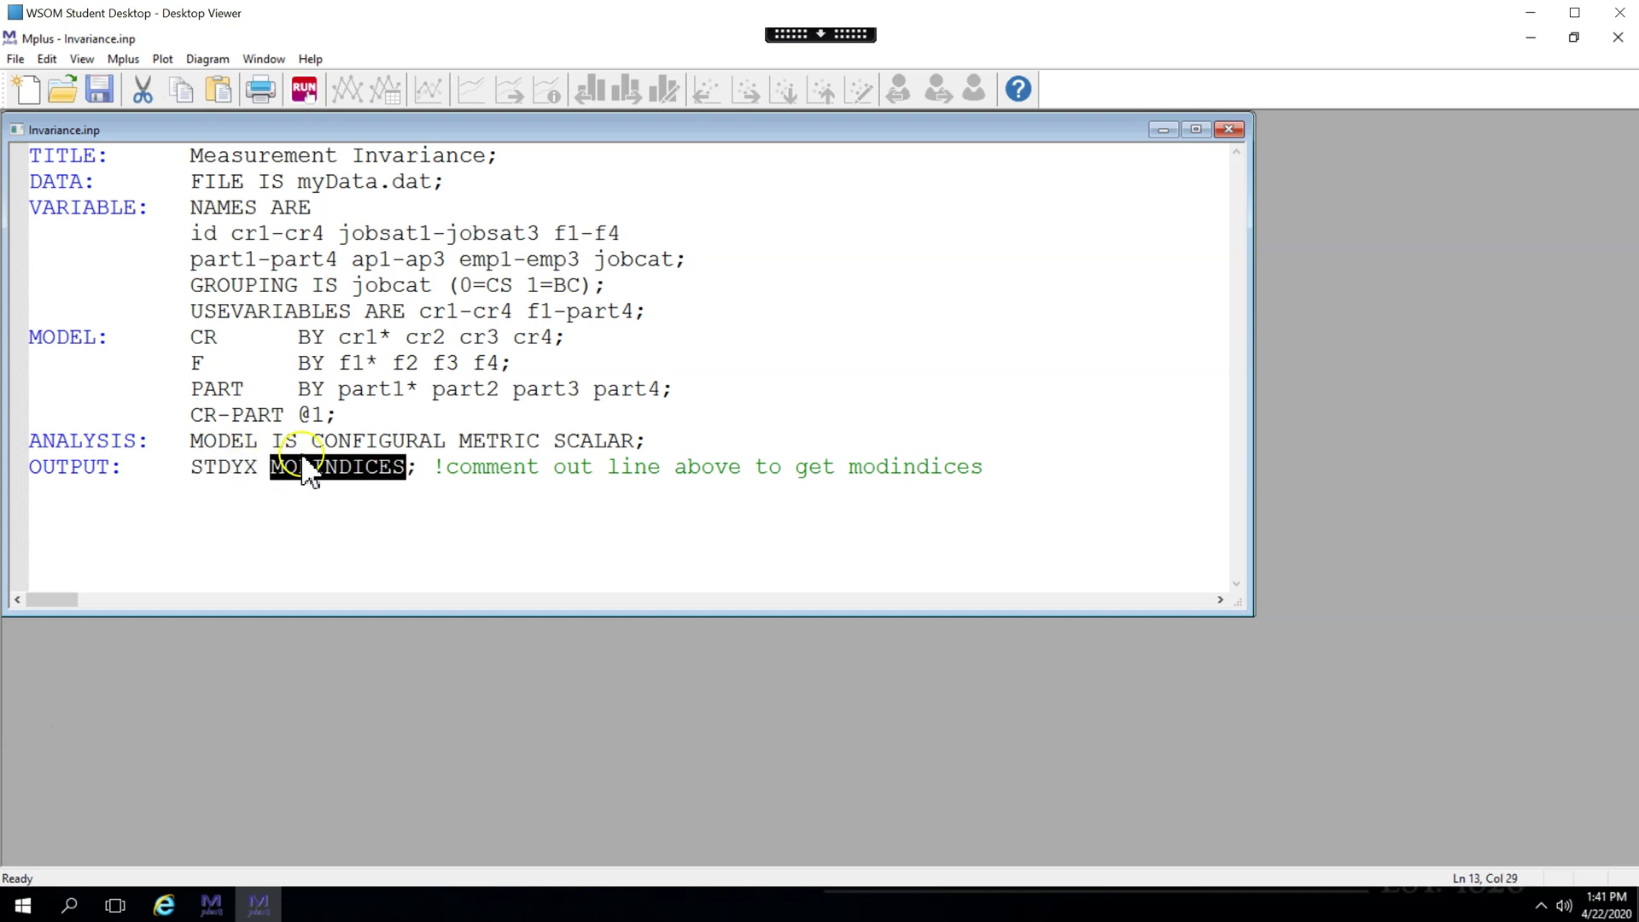
drag(216, 440, 607, 438)
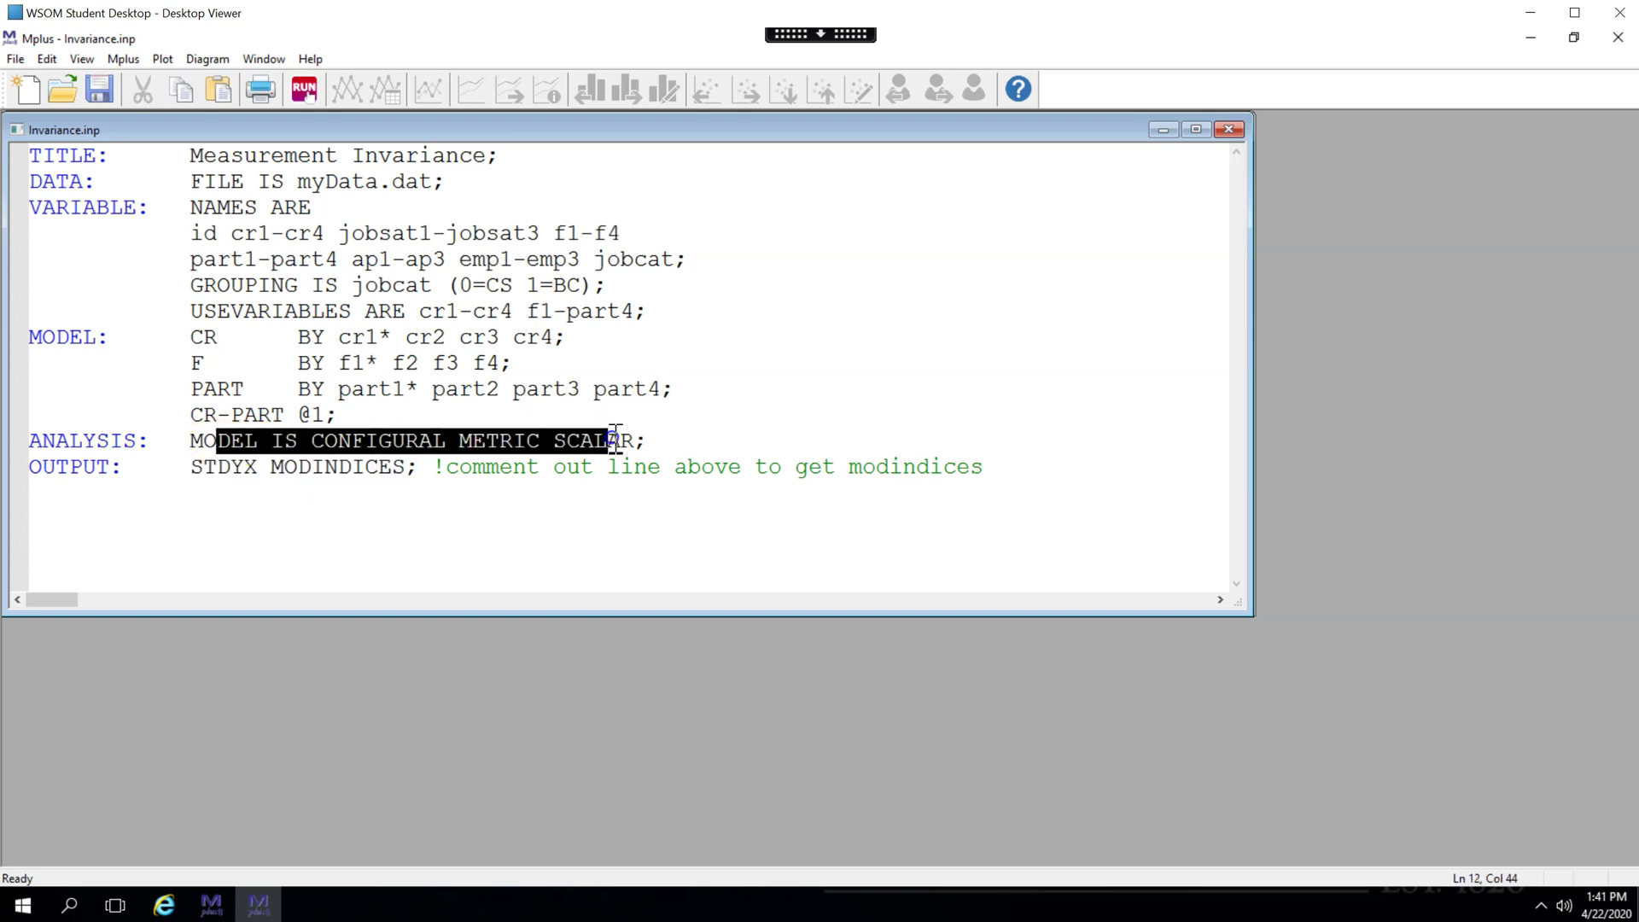
double_click(367, 468)
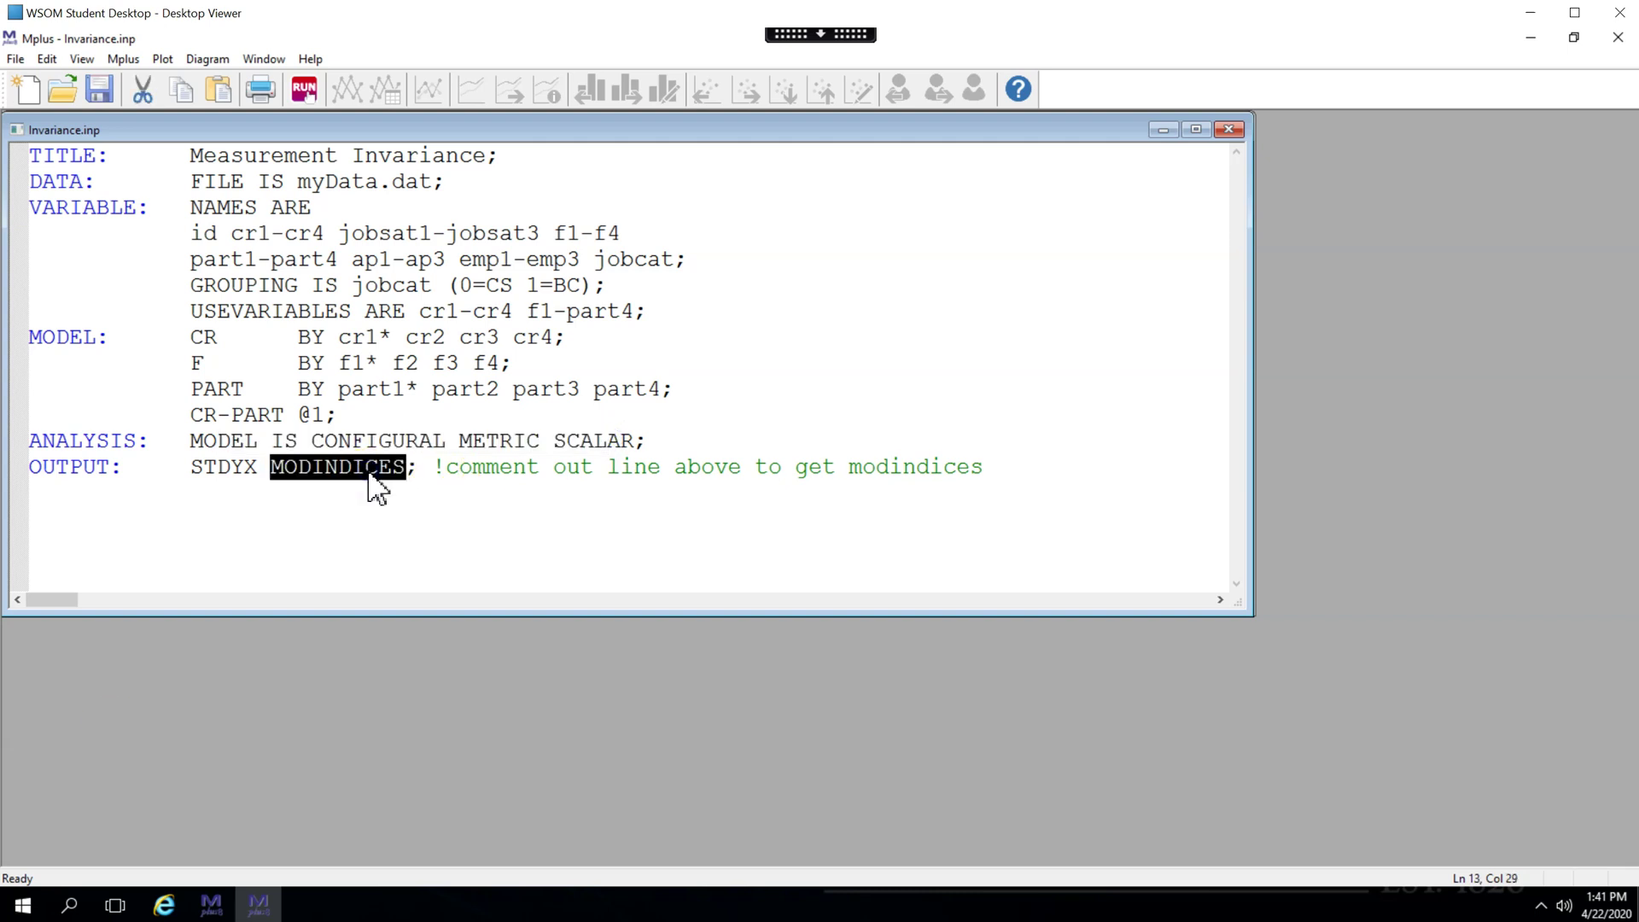
click(30, 441)
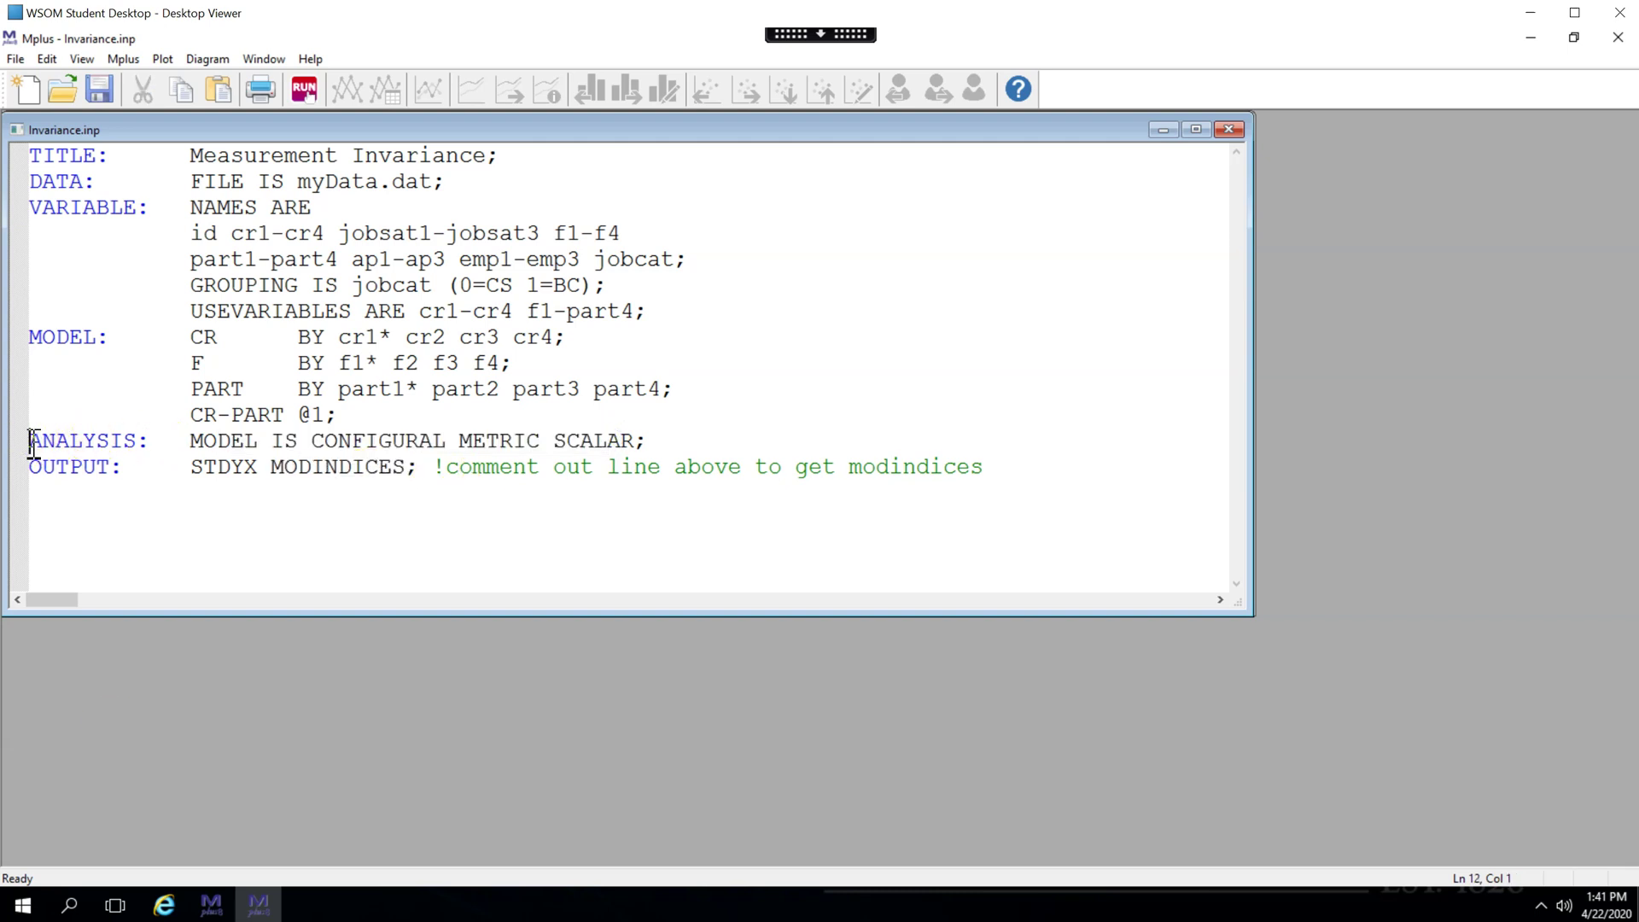
text(!)
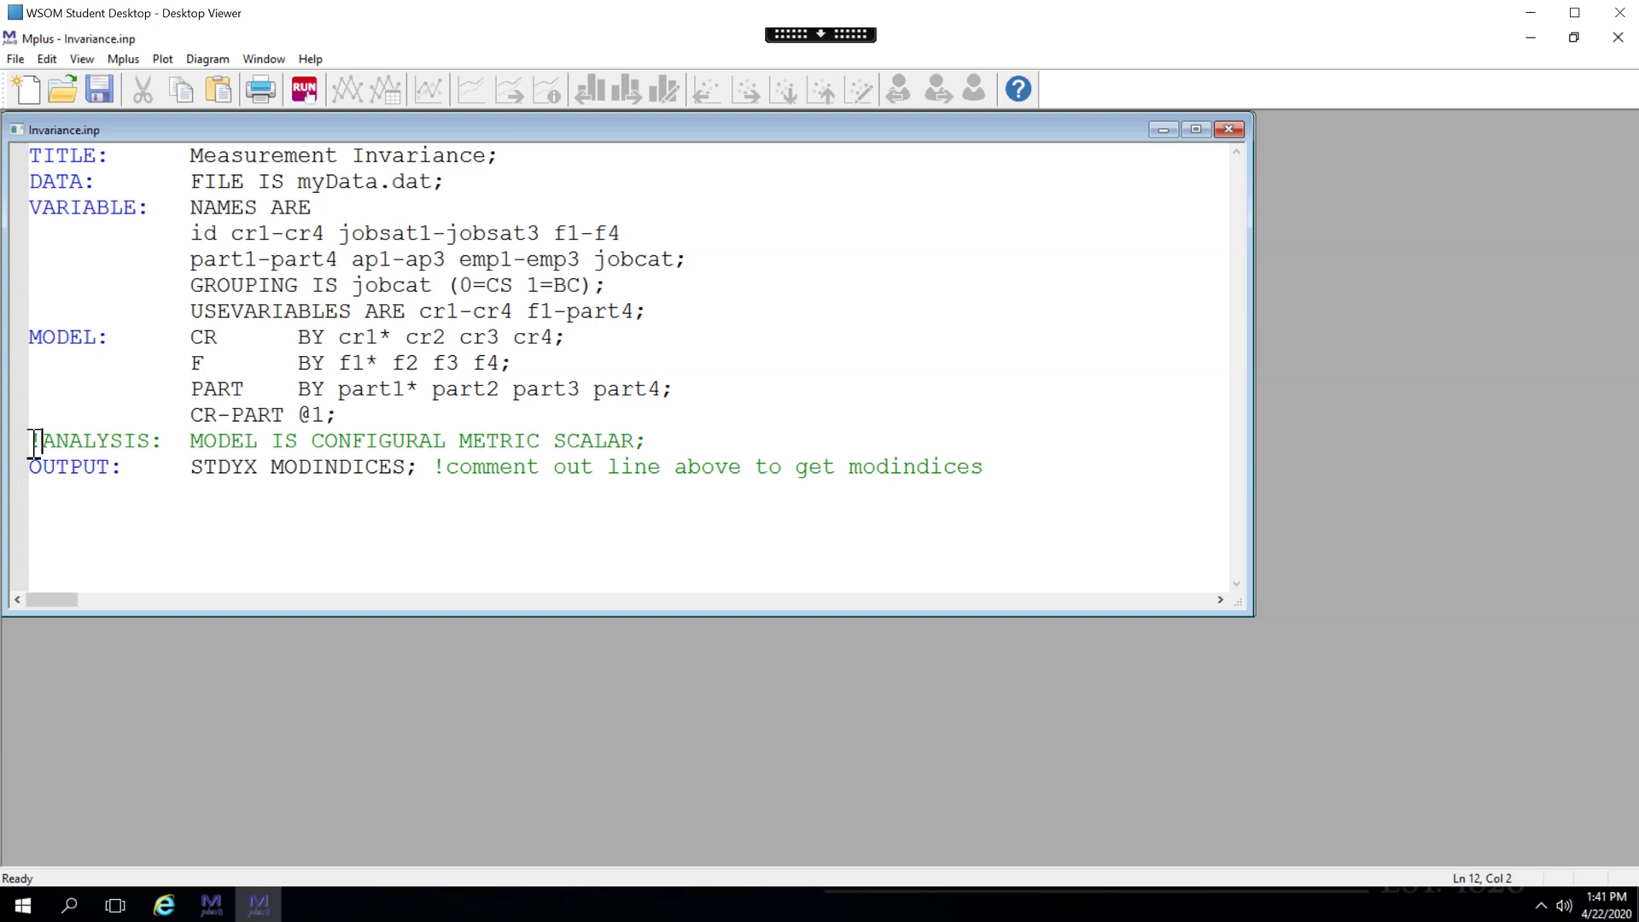
key(BackSpace)
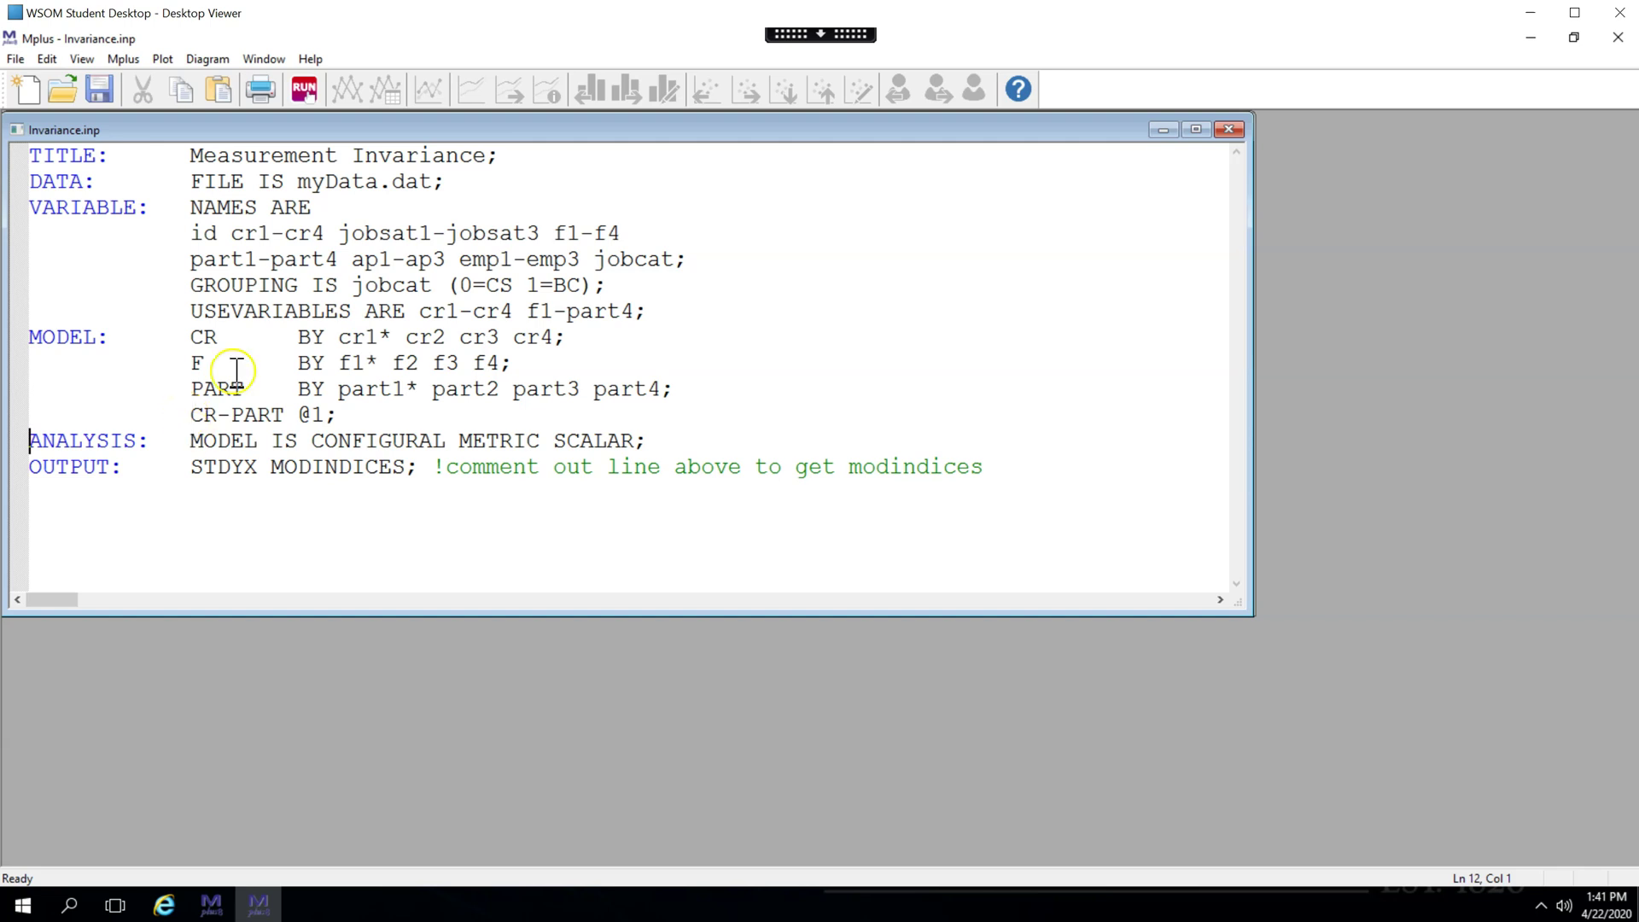
Save and run the invariance input, then show the enlarged, maximized output at Model Fit Information.
click(303, 89)
click(769, 509)
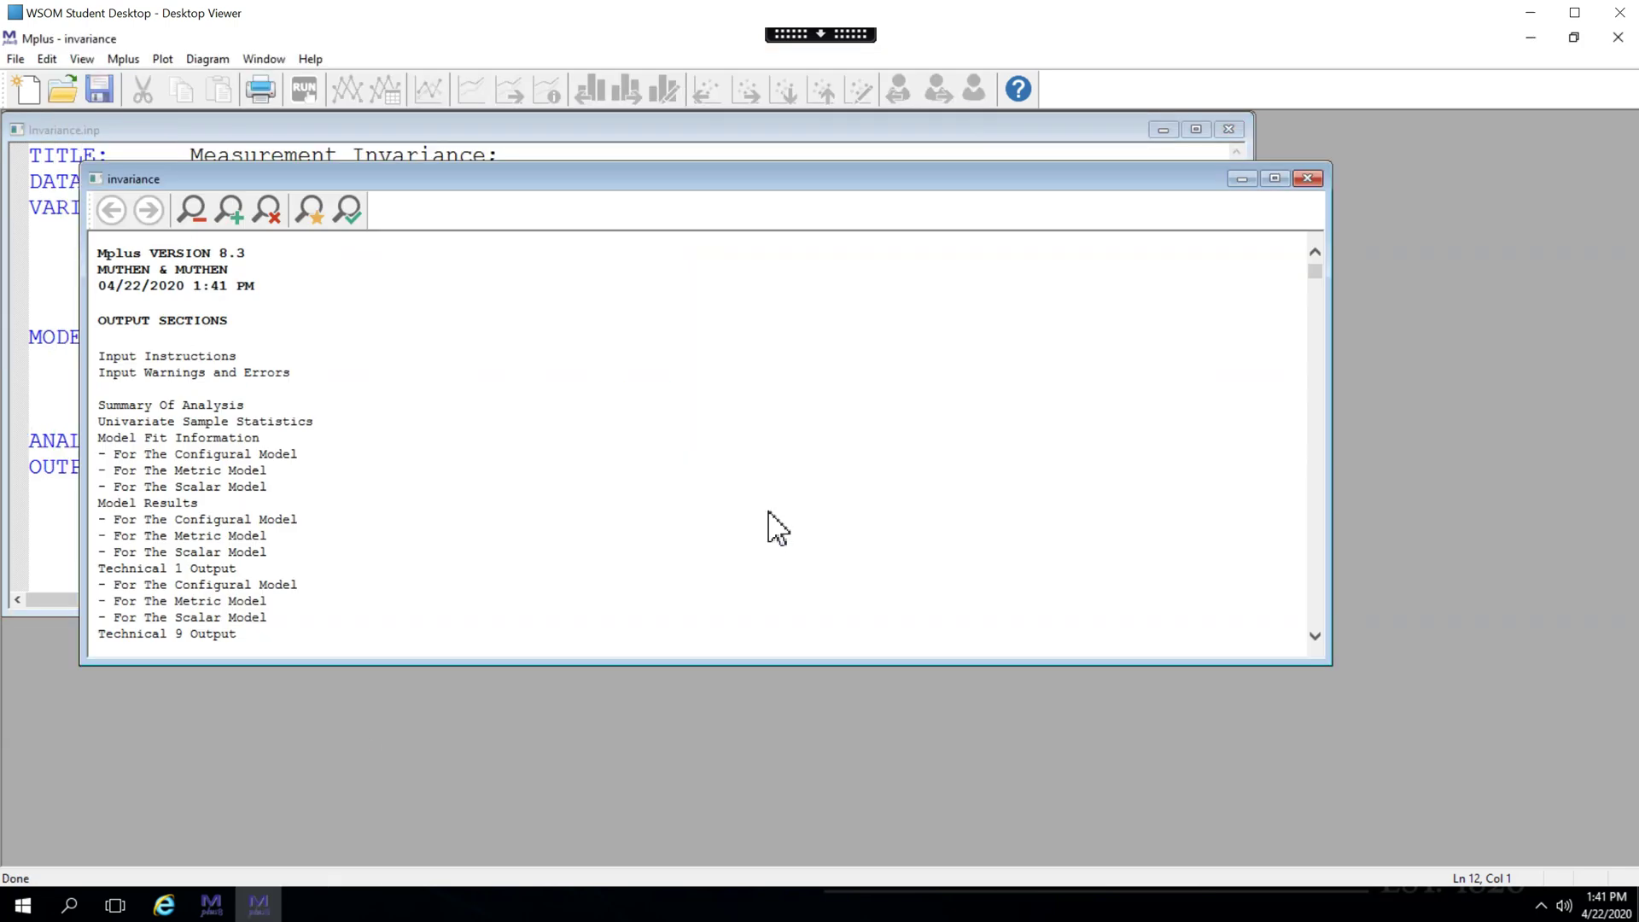
key(ctrl+plus)
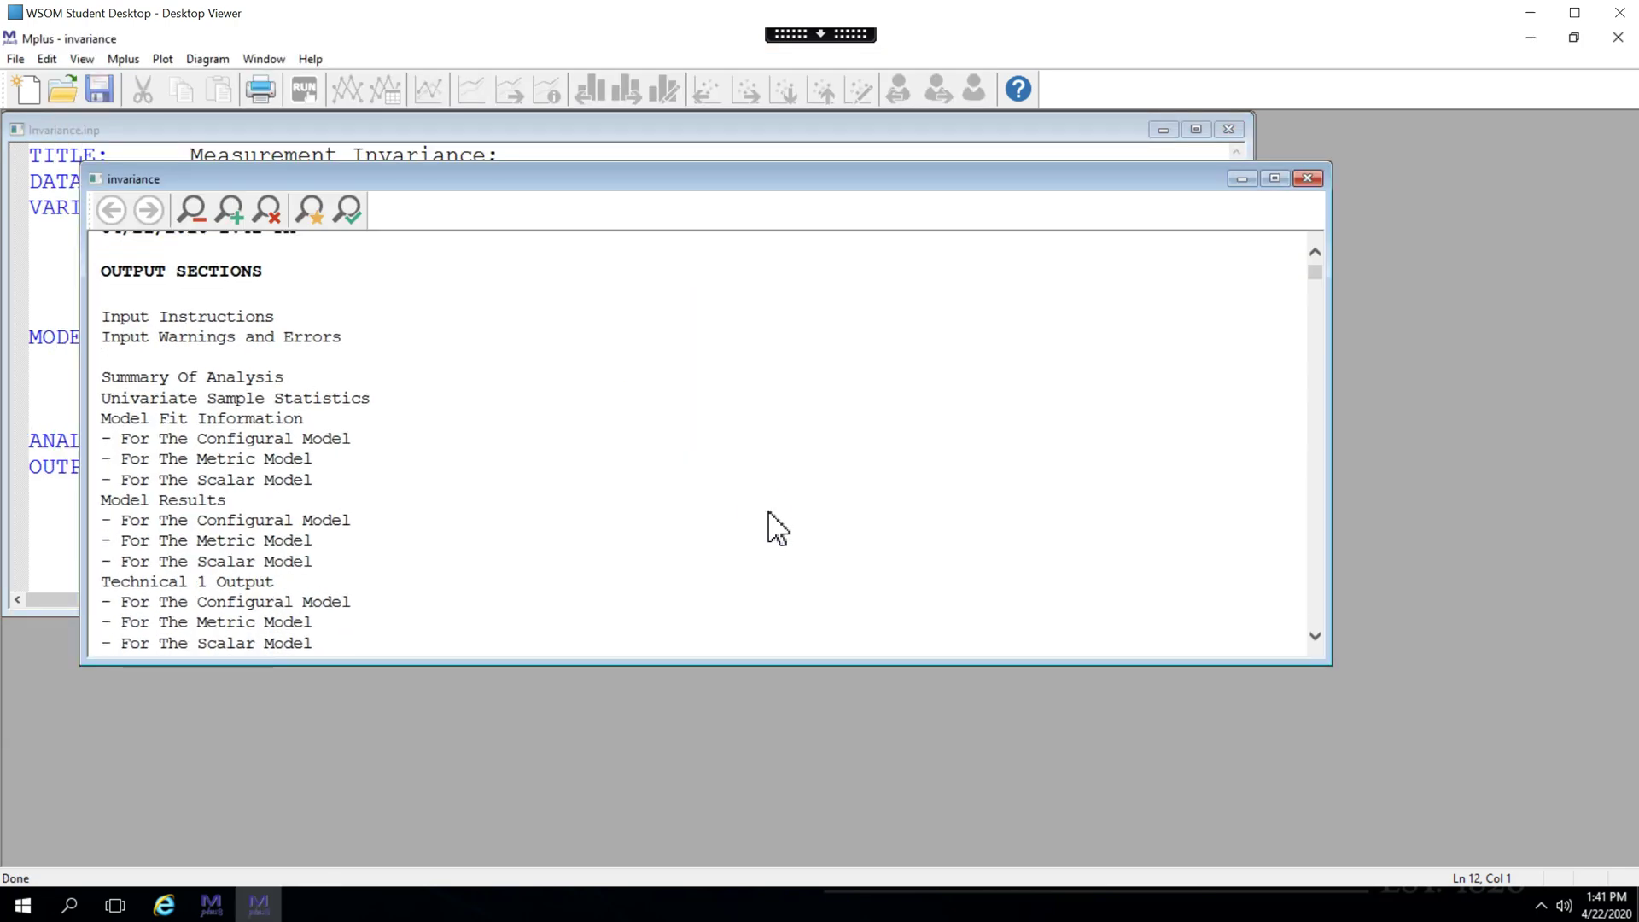
key(ctrl+plus)
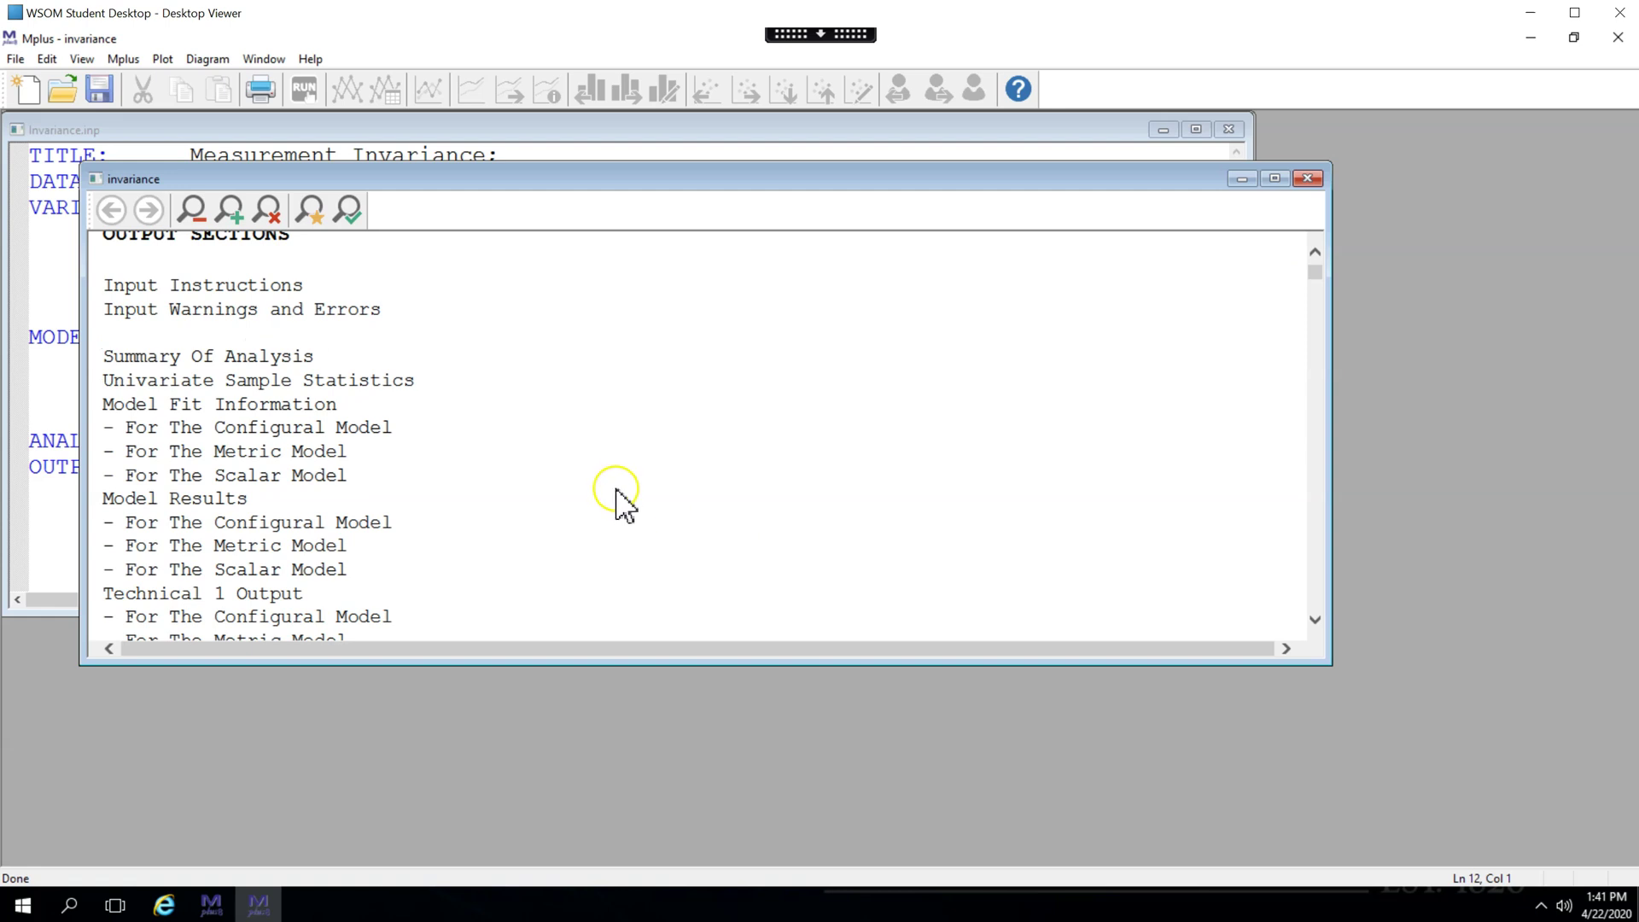
click(233, 408)
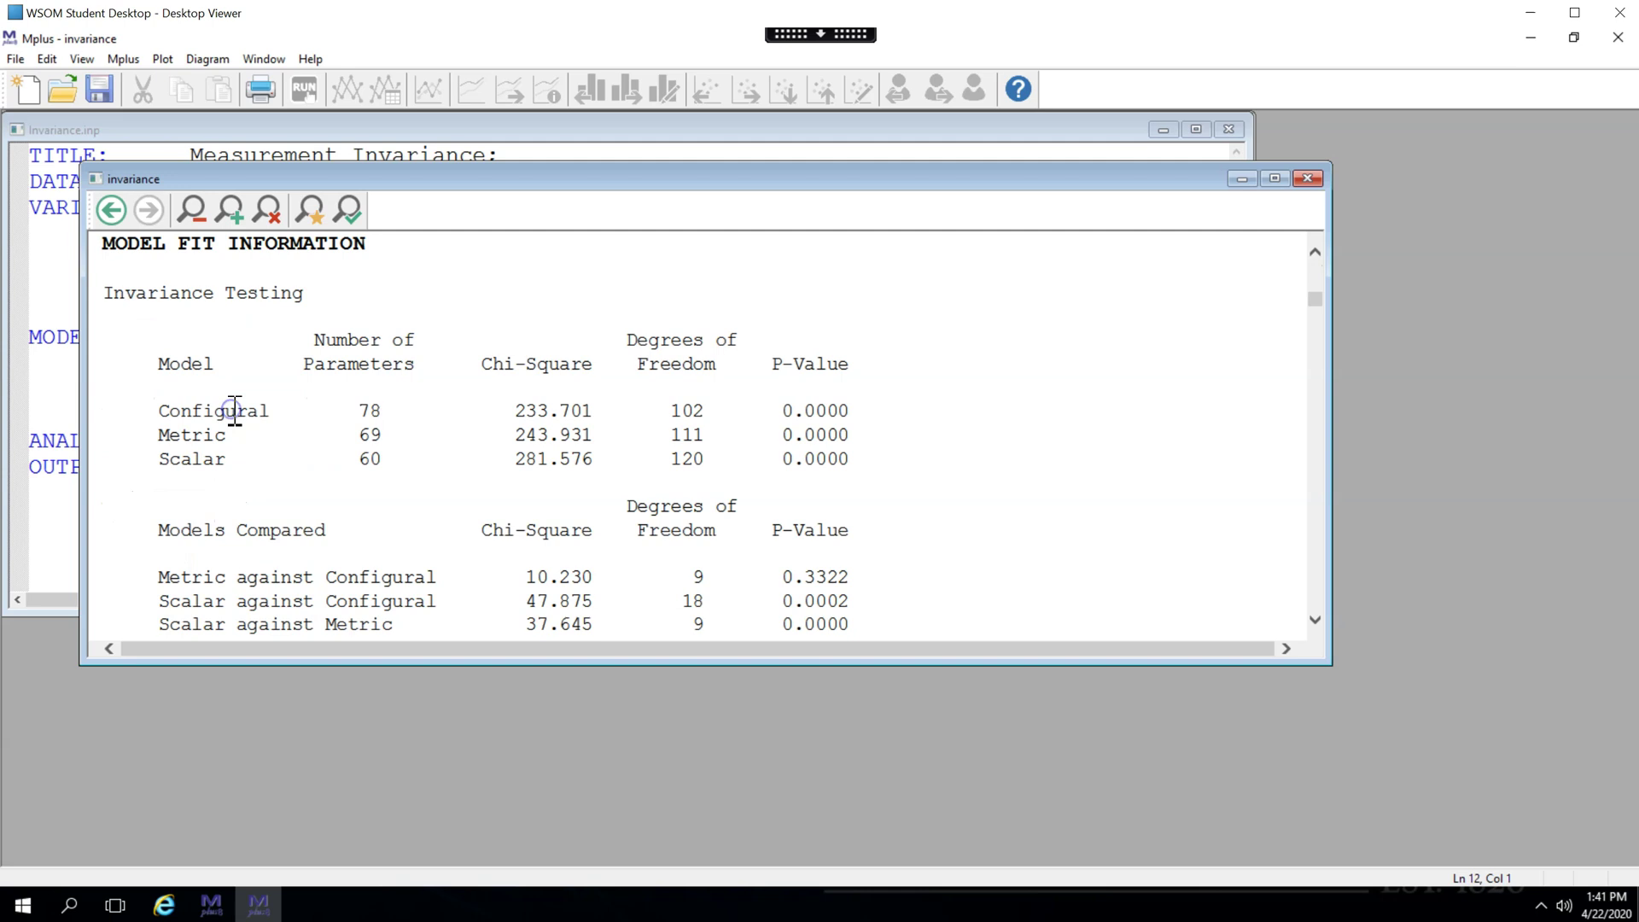
click(1274, 179)
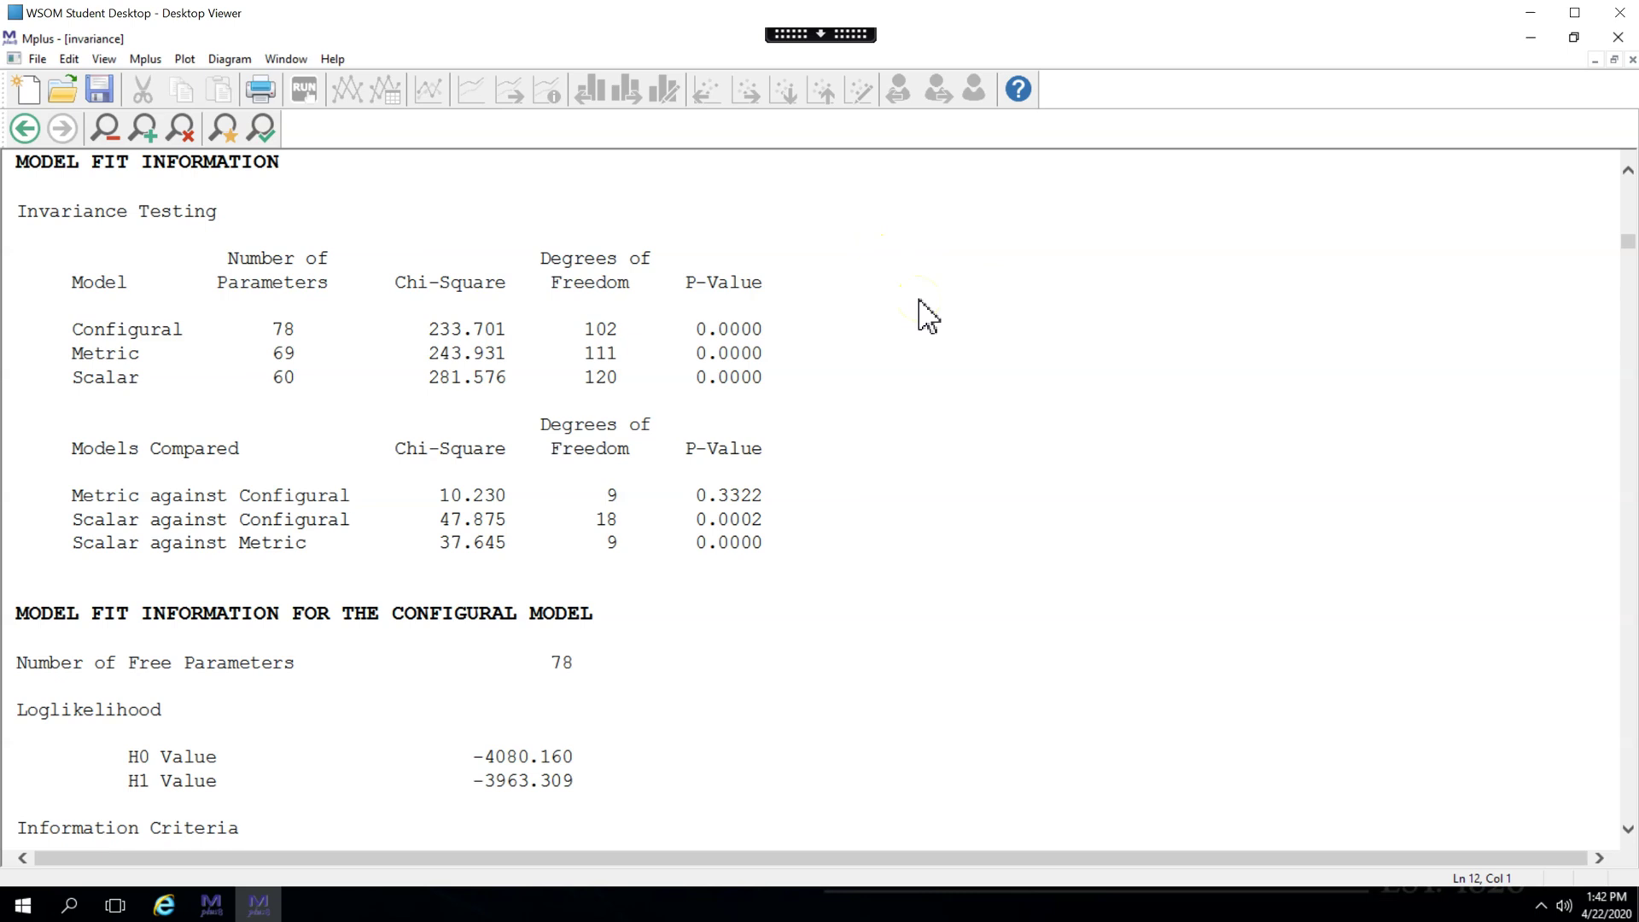
Highlight configural chi-square 233.701, RMSEA 0.092 with its confidence interval, CFI 0.938 and SRMR 0.060.
drag(406, 329, 760, 325)
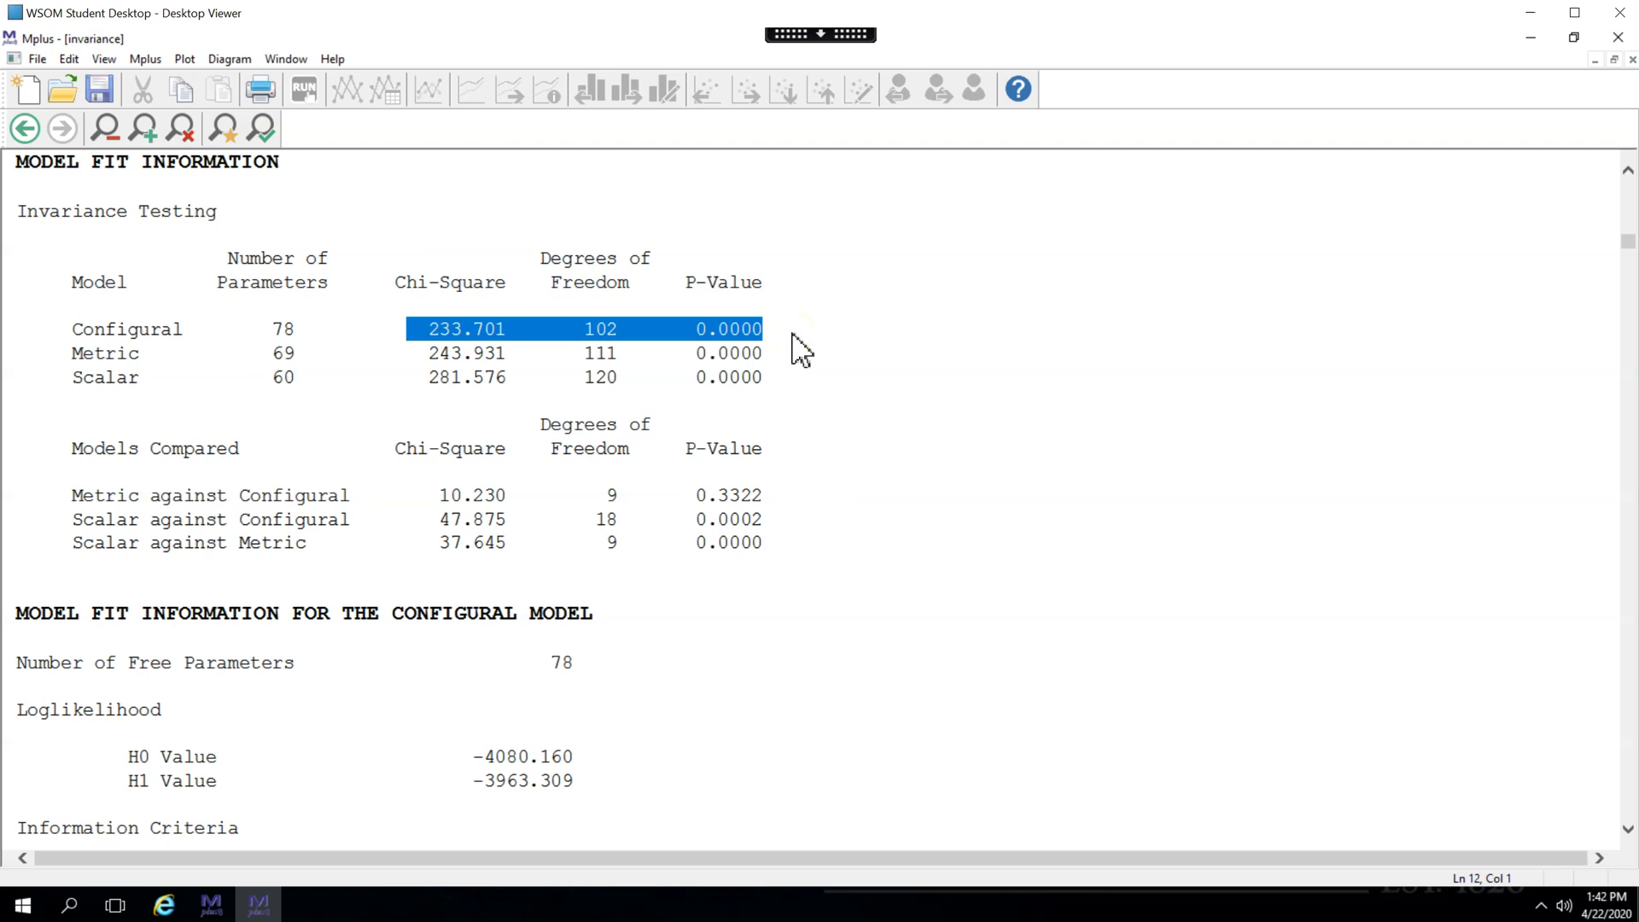
scroll(798, 465, down, 7)
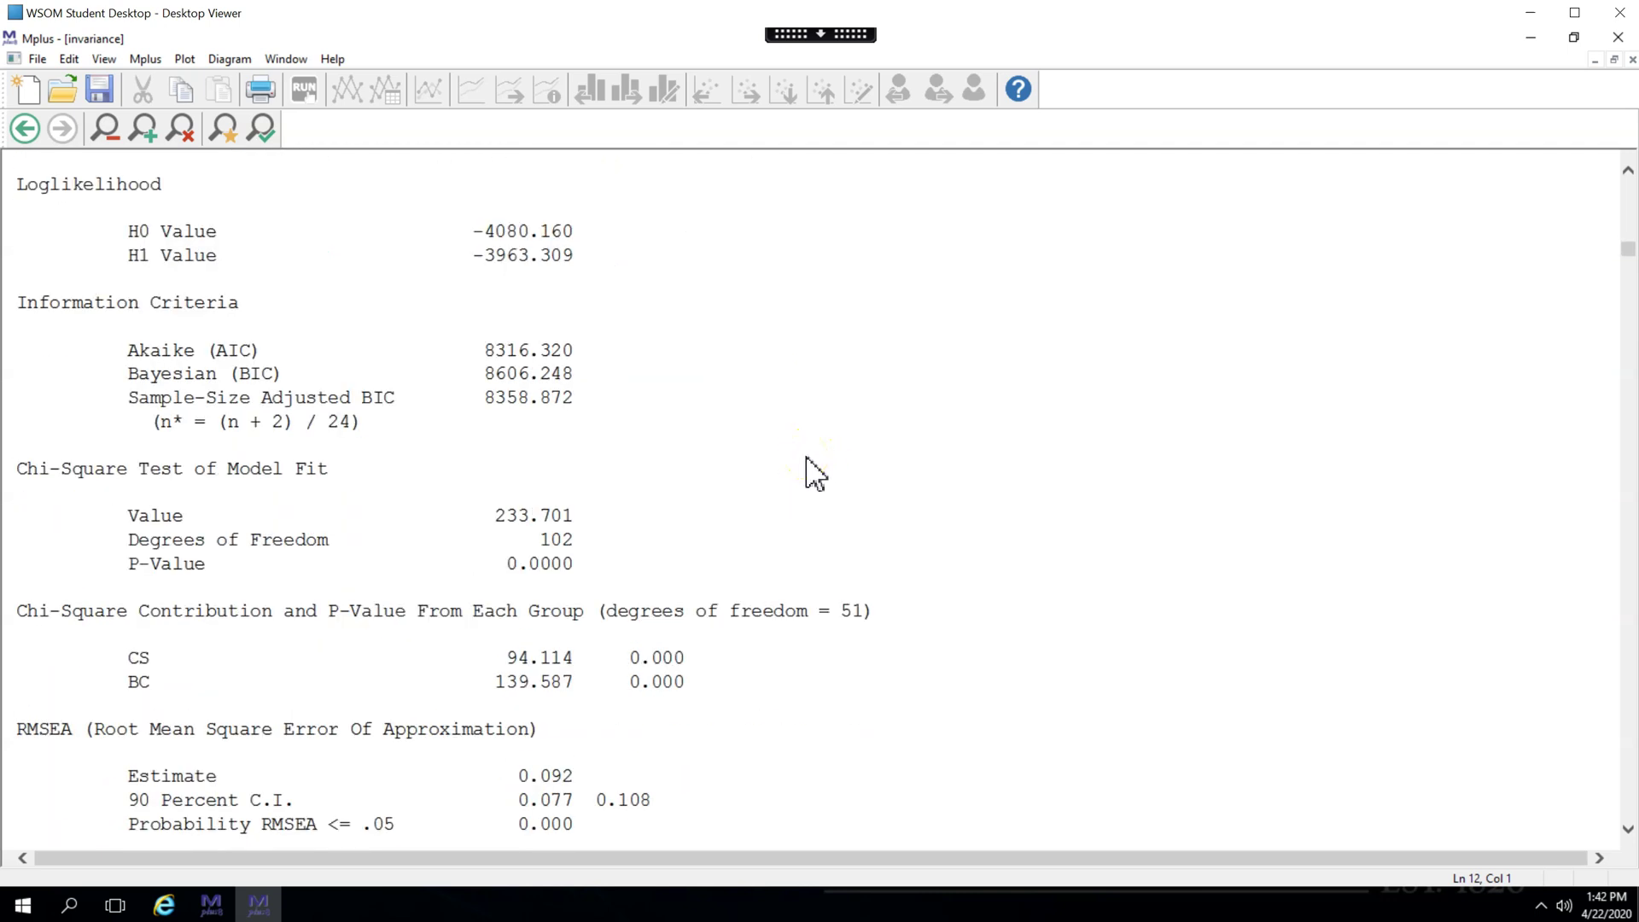
scroll(811, 468, down, 4)
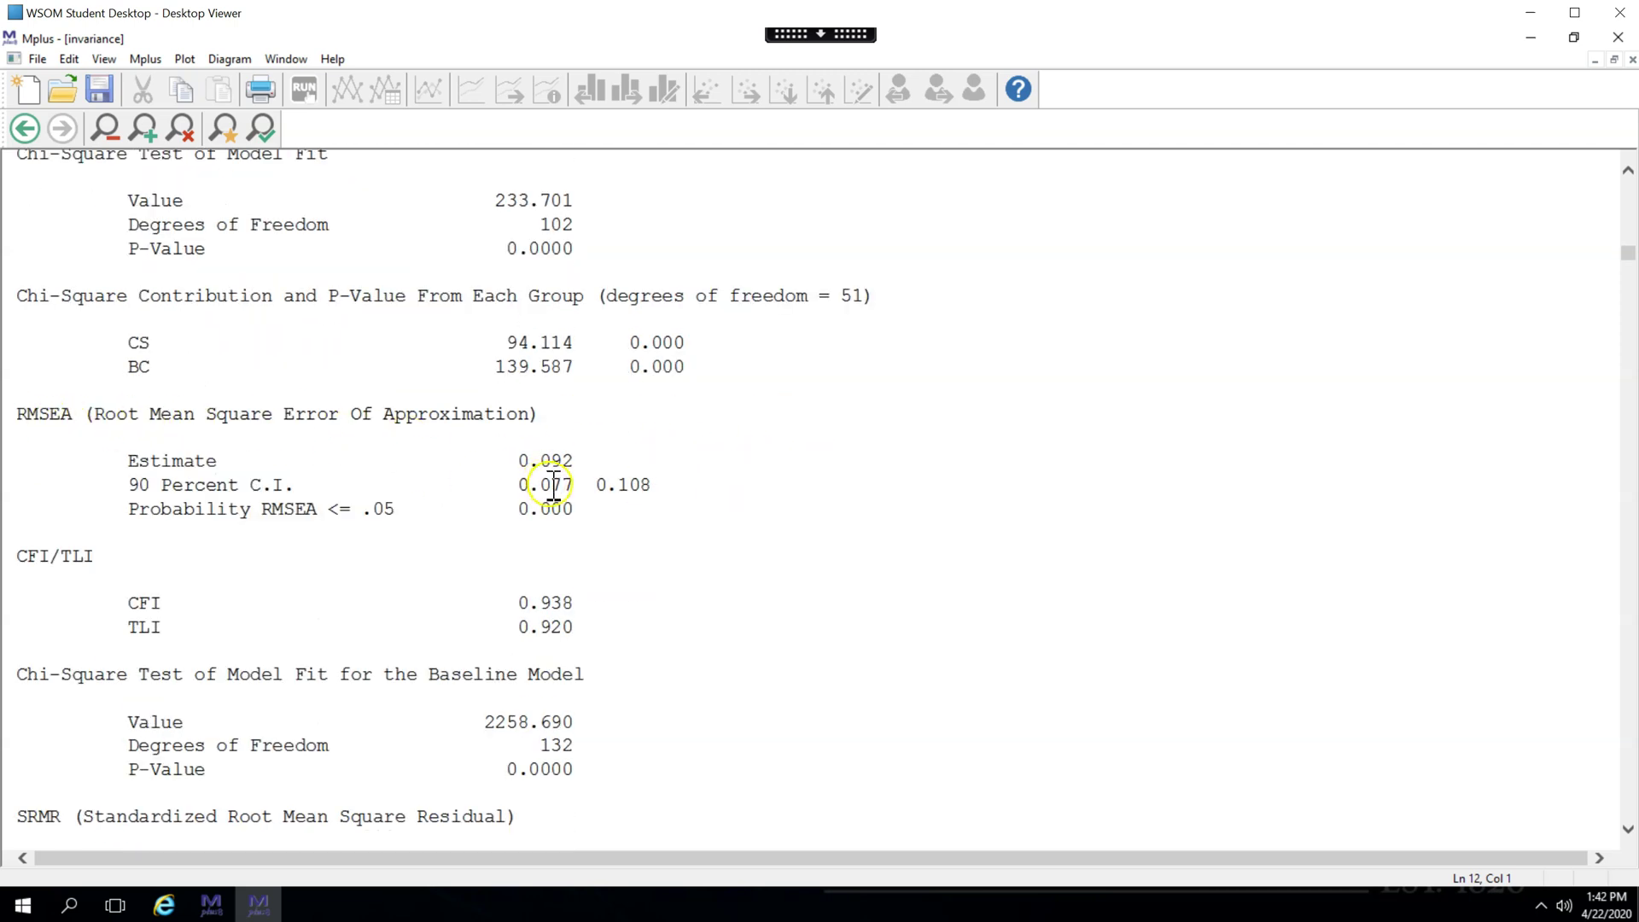
click(563, 461)
drag(564, 461, 574, 461)
drag(542, 485, 651, 485)
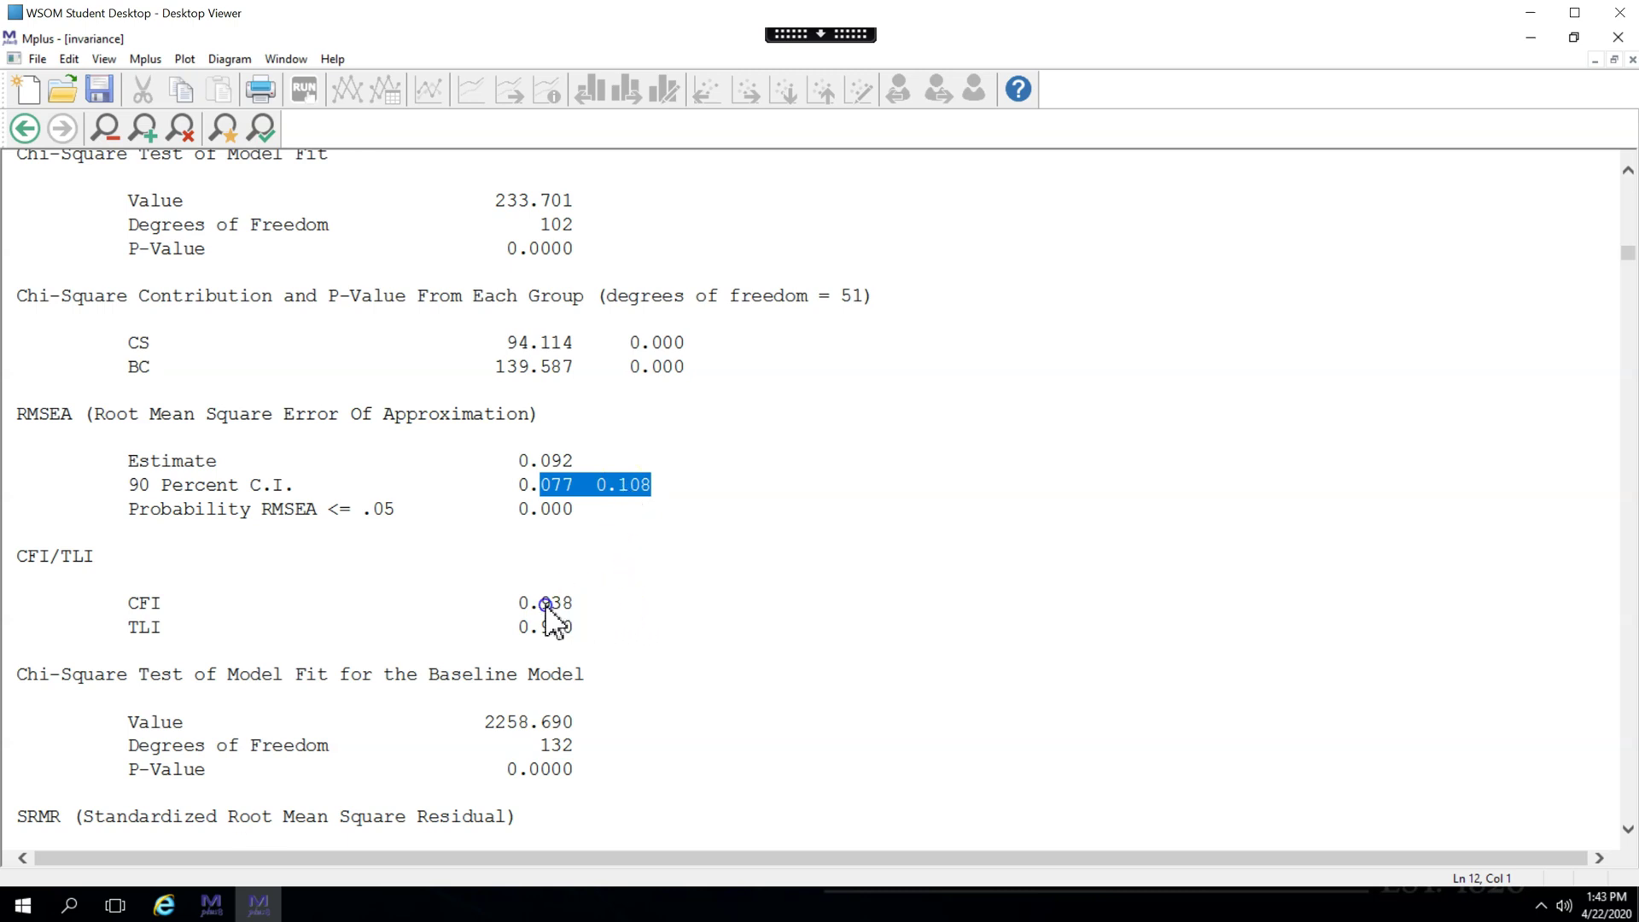
drag(573, 603, 513, 605)
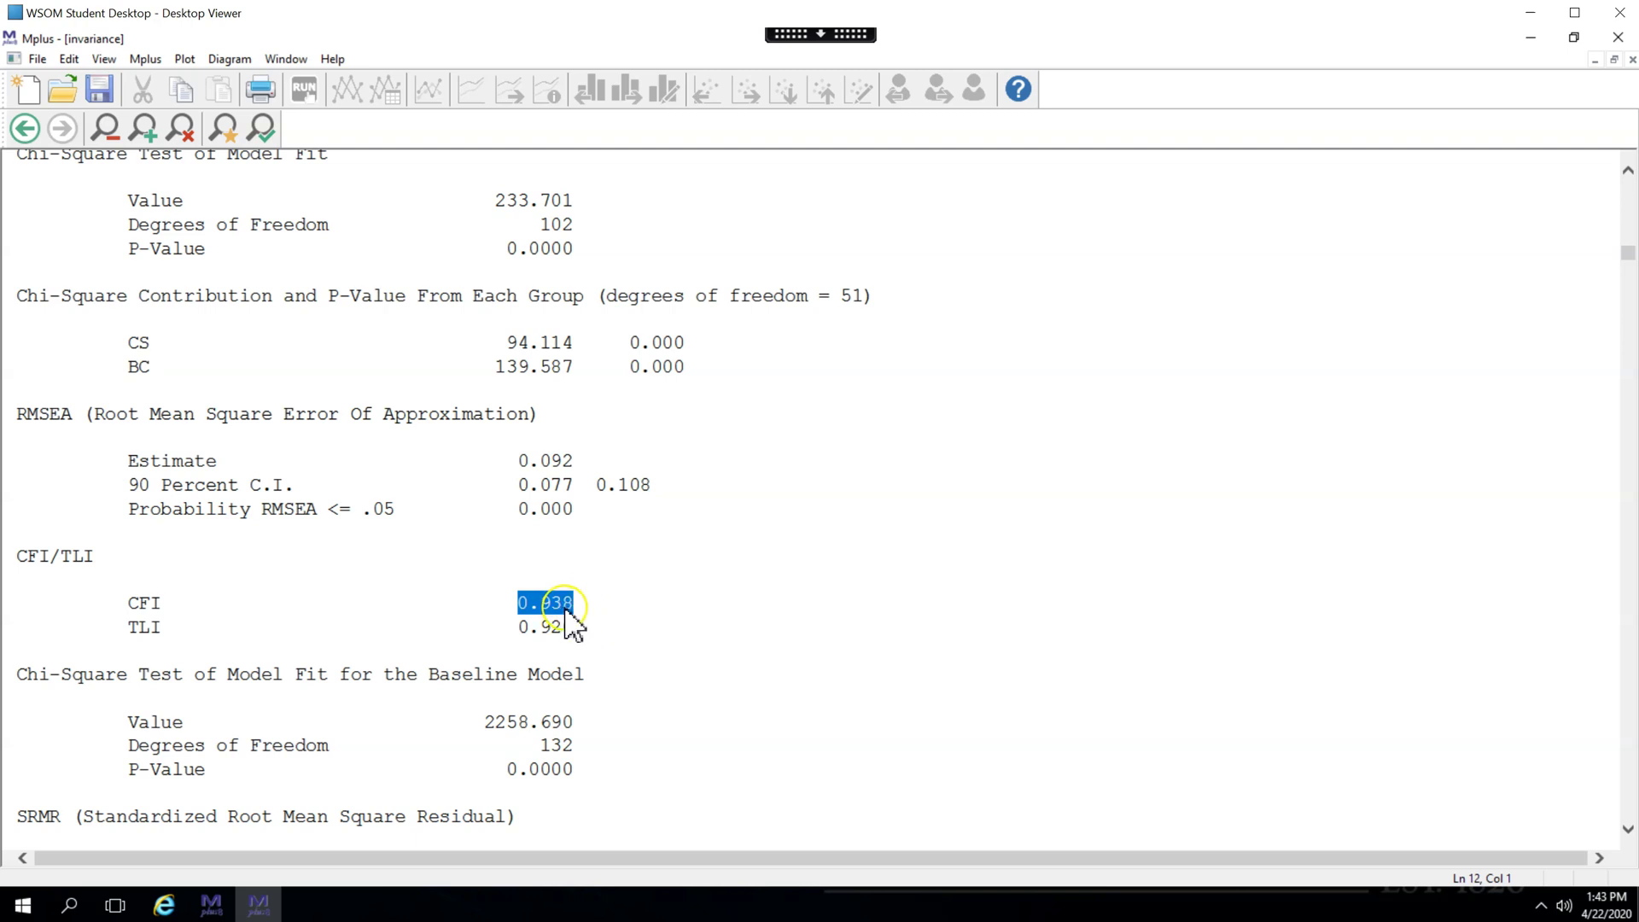
scroll(570, 623, down, 4)
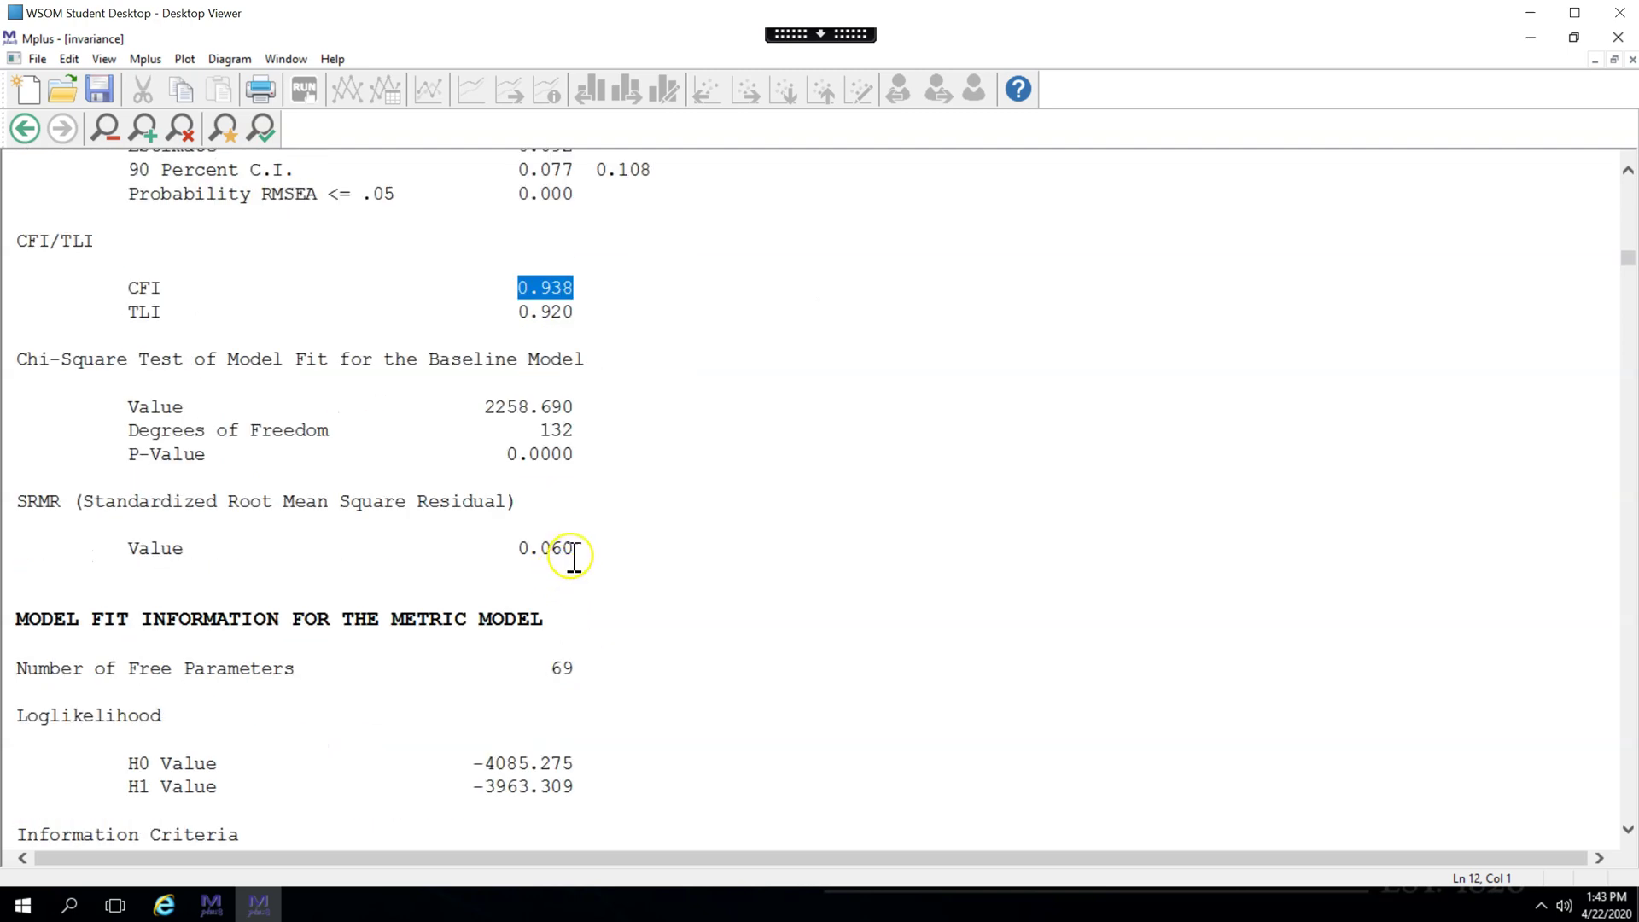
drag(575, 554, 541, 553)
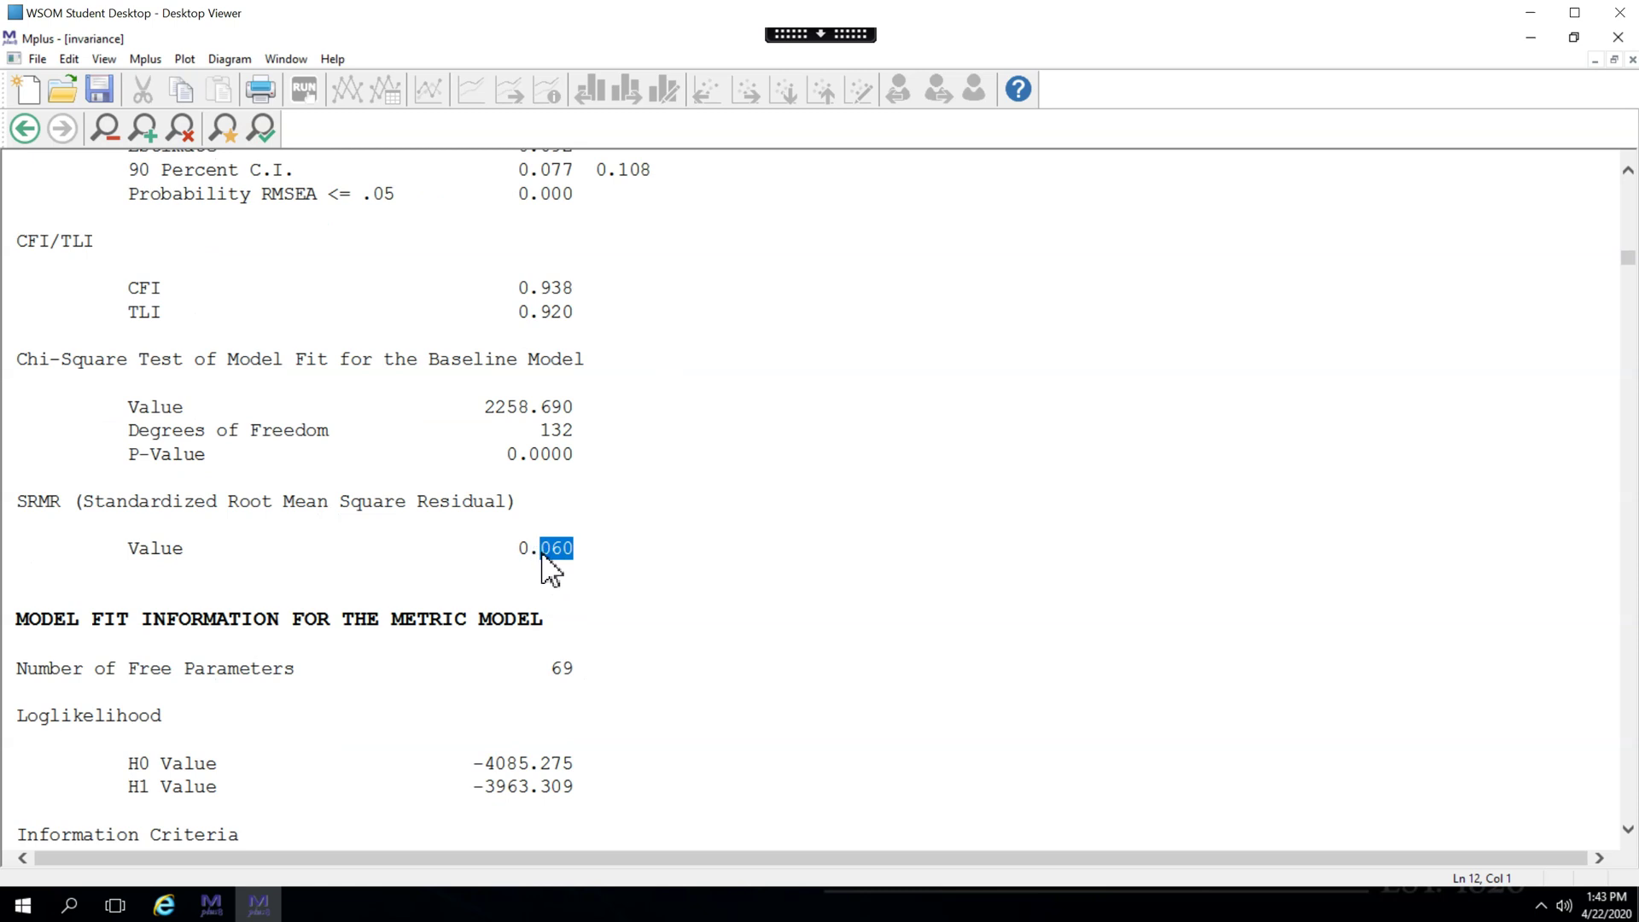
scroll(719, 499, up, 3)
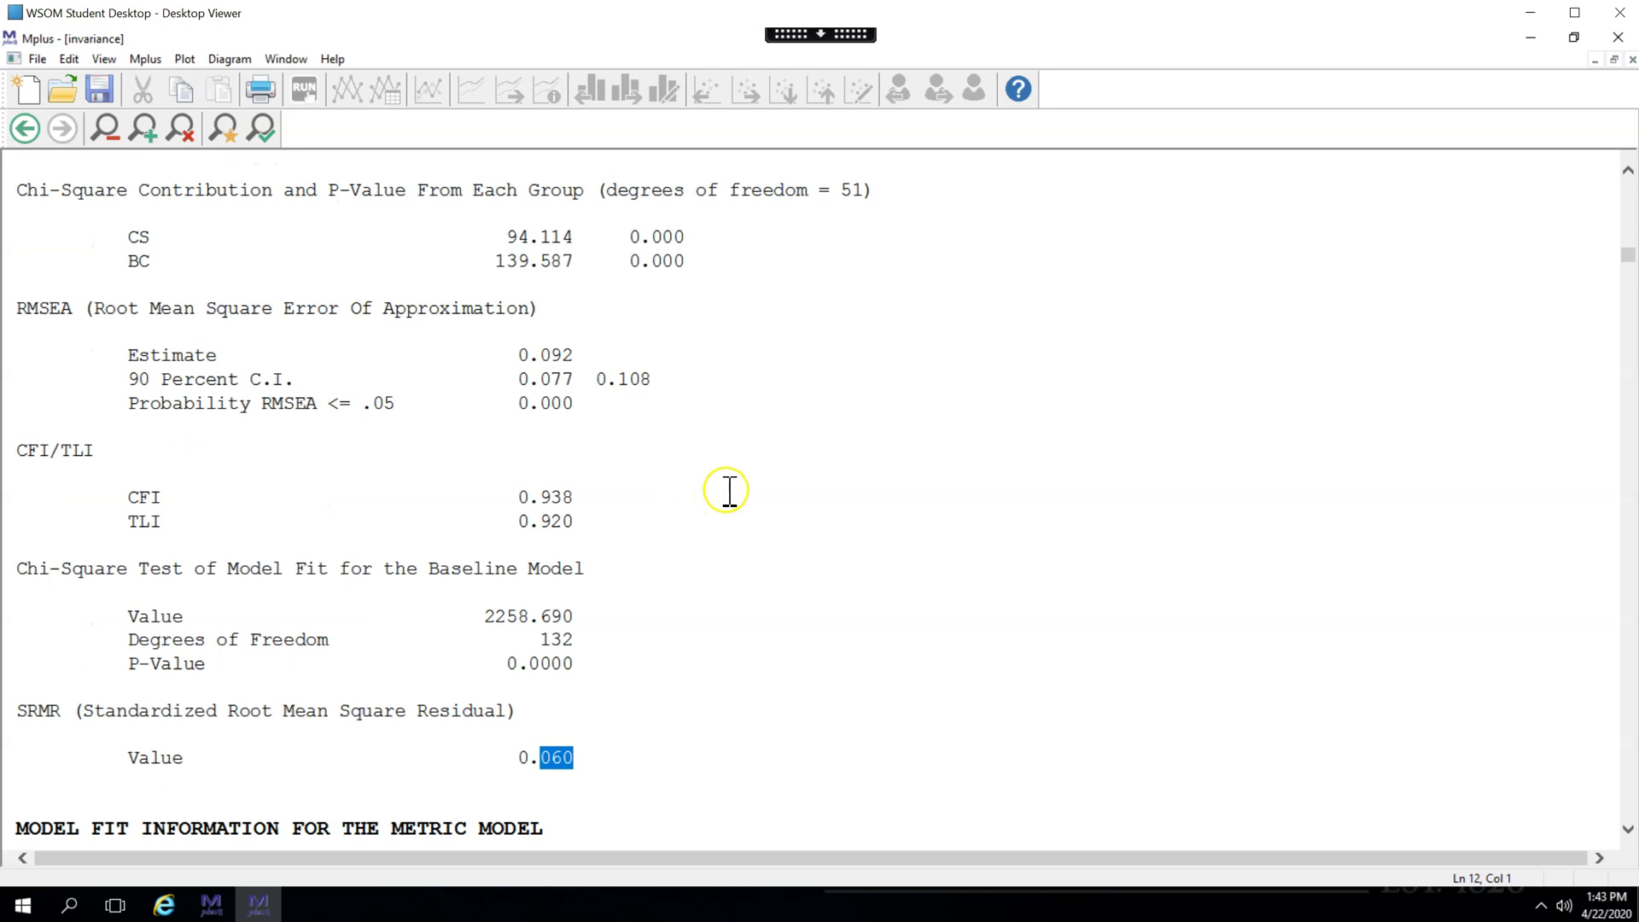
scroll(729, 491, up, 9)
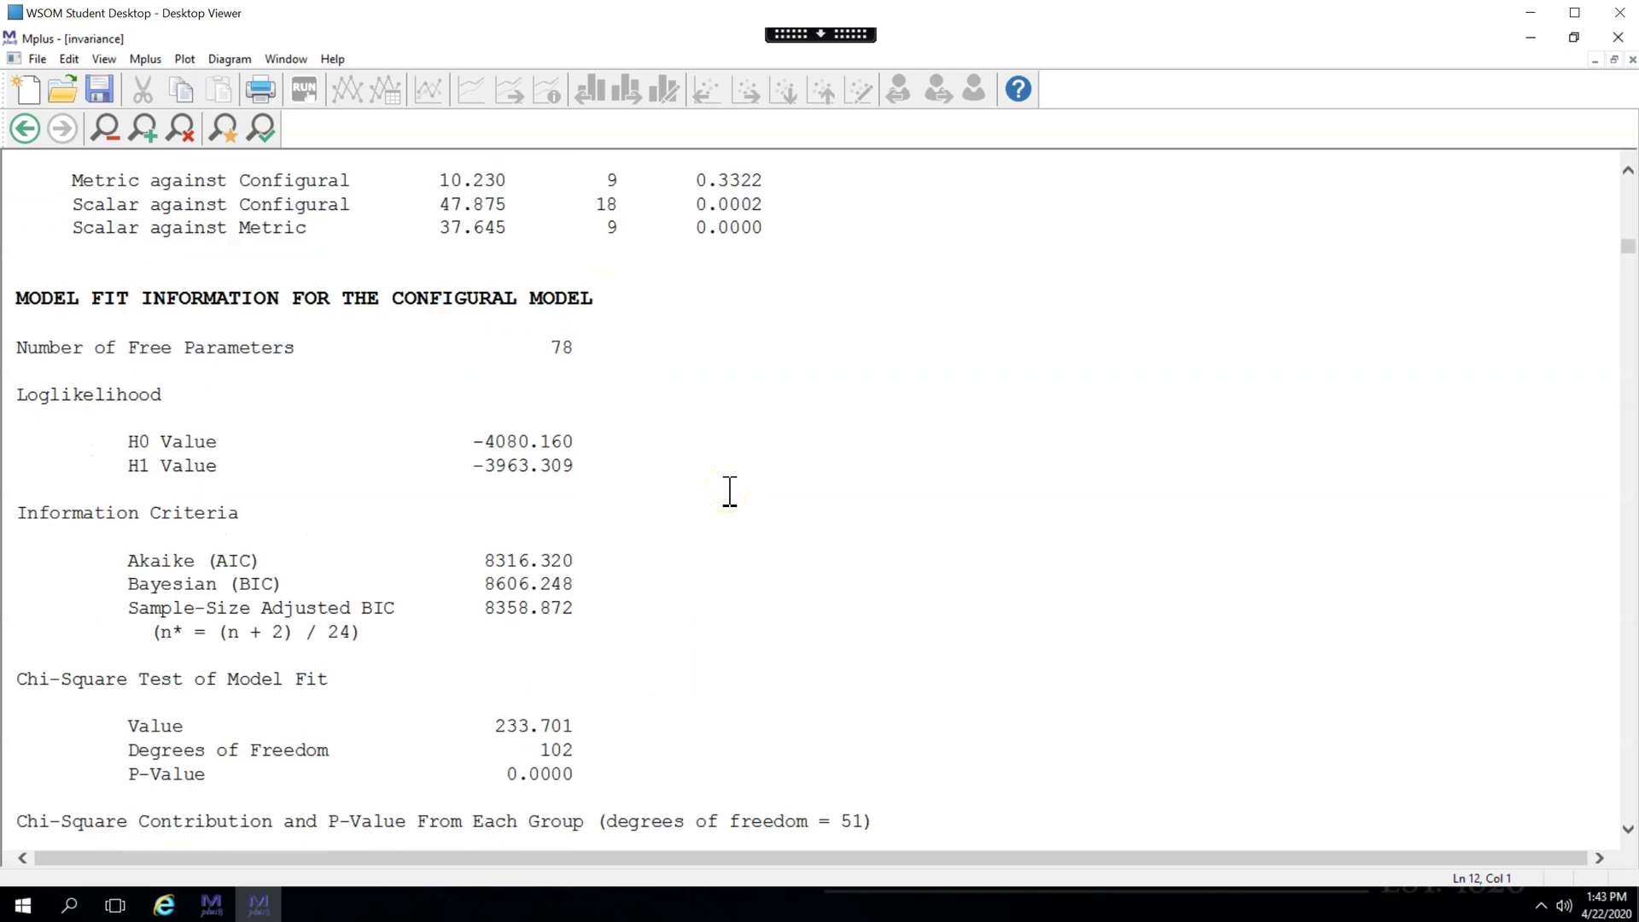
scroll(730, 491, up, 7)
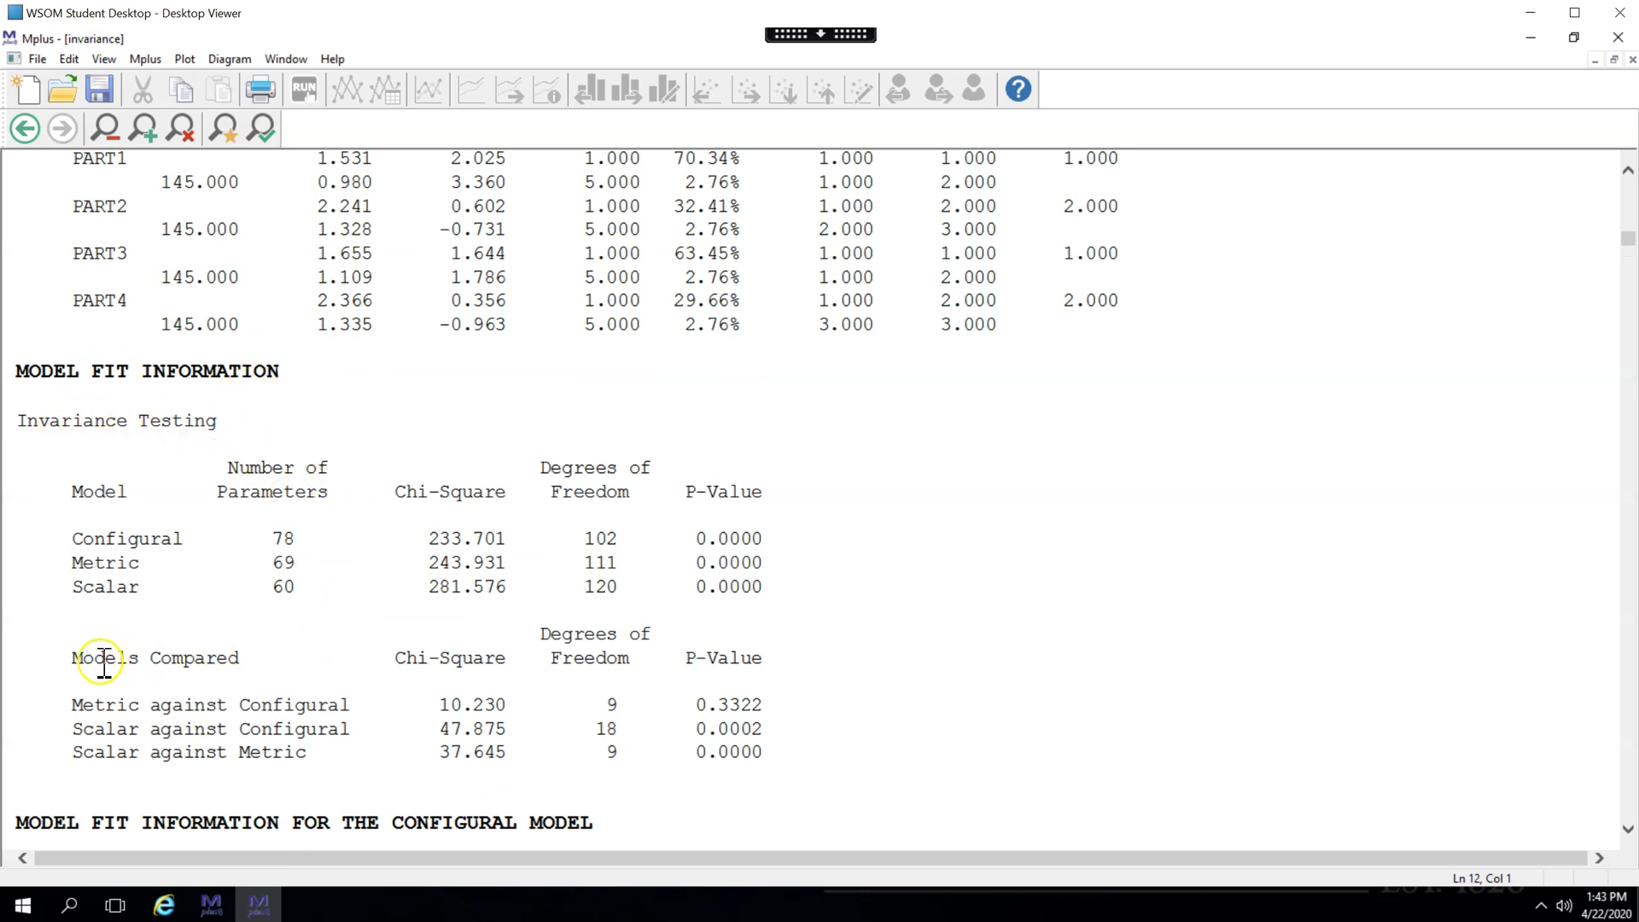
drag(73, 657, 278, 657)
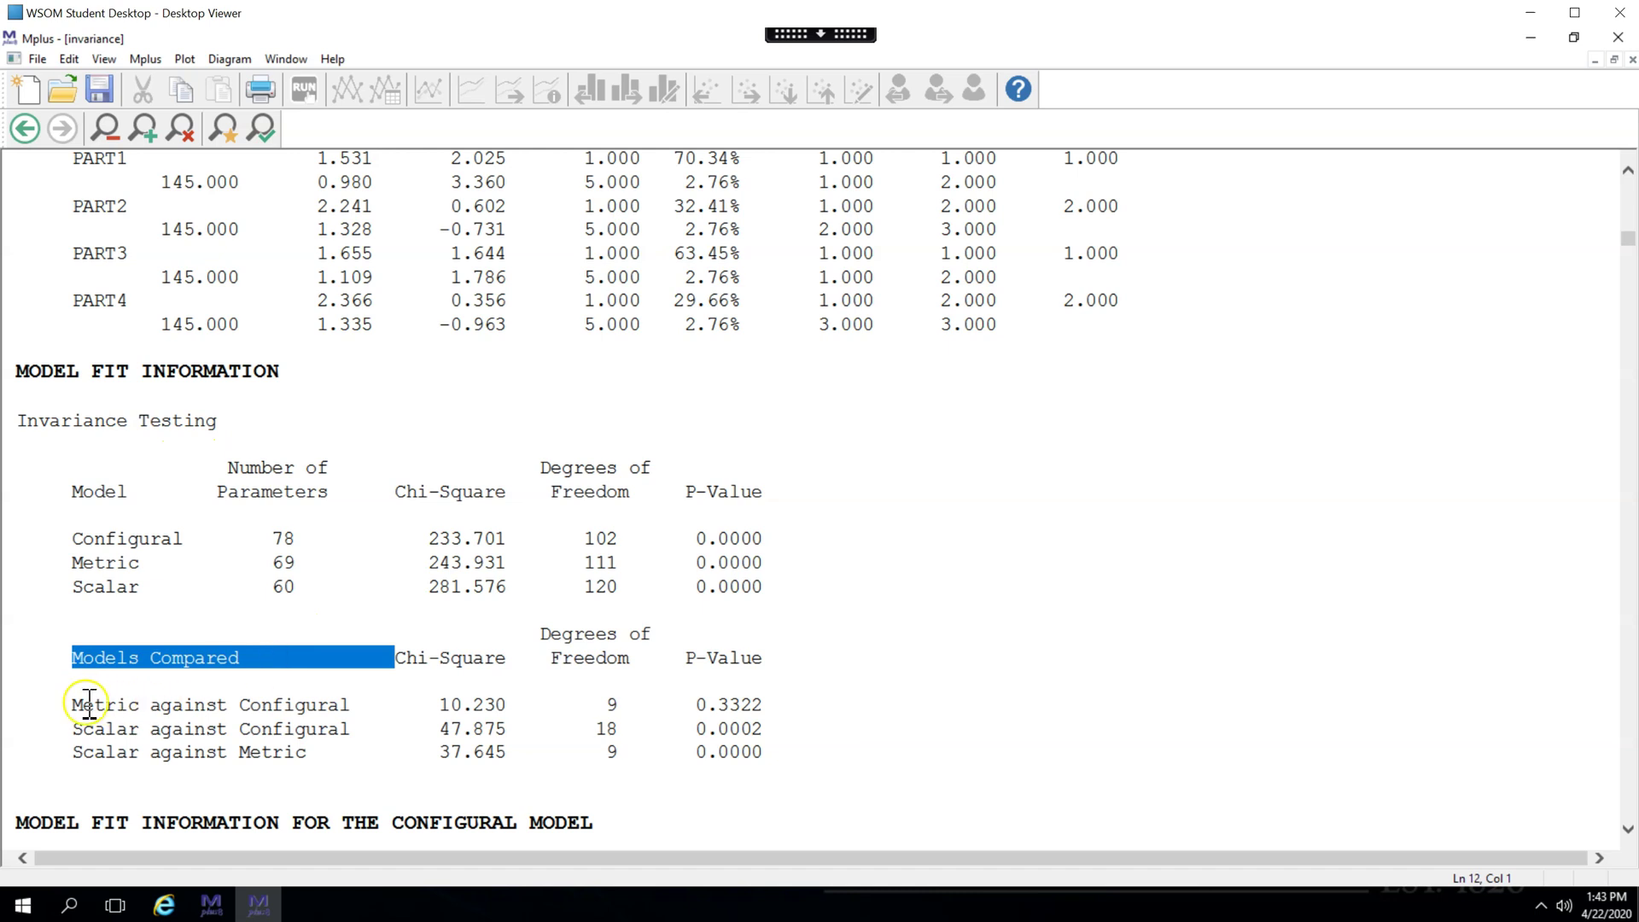
drag(73, 704, 772, 729)
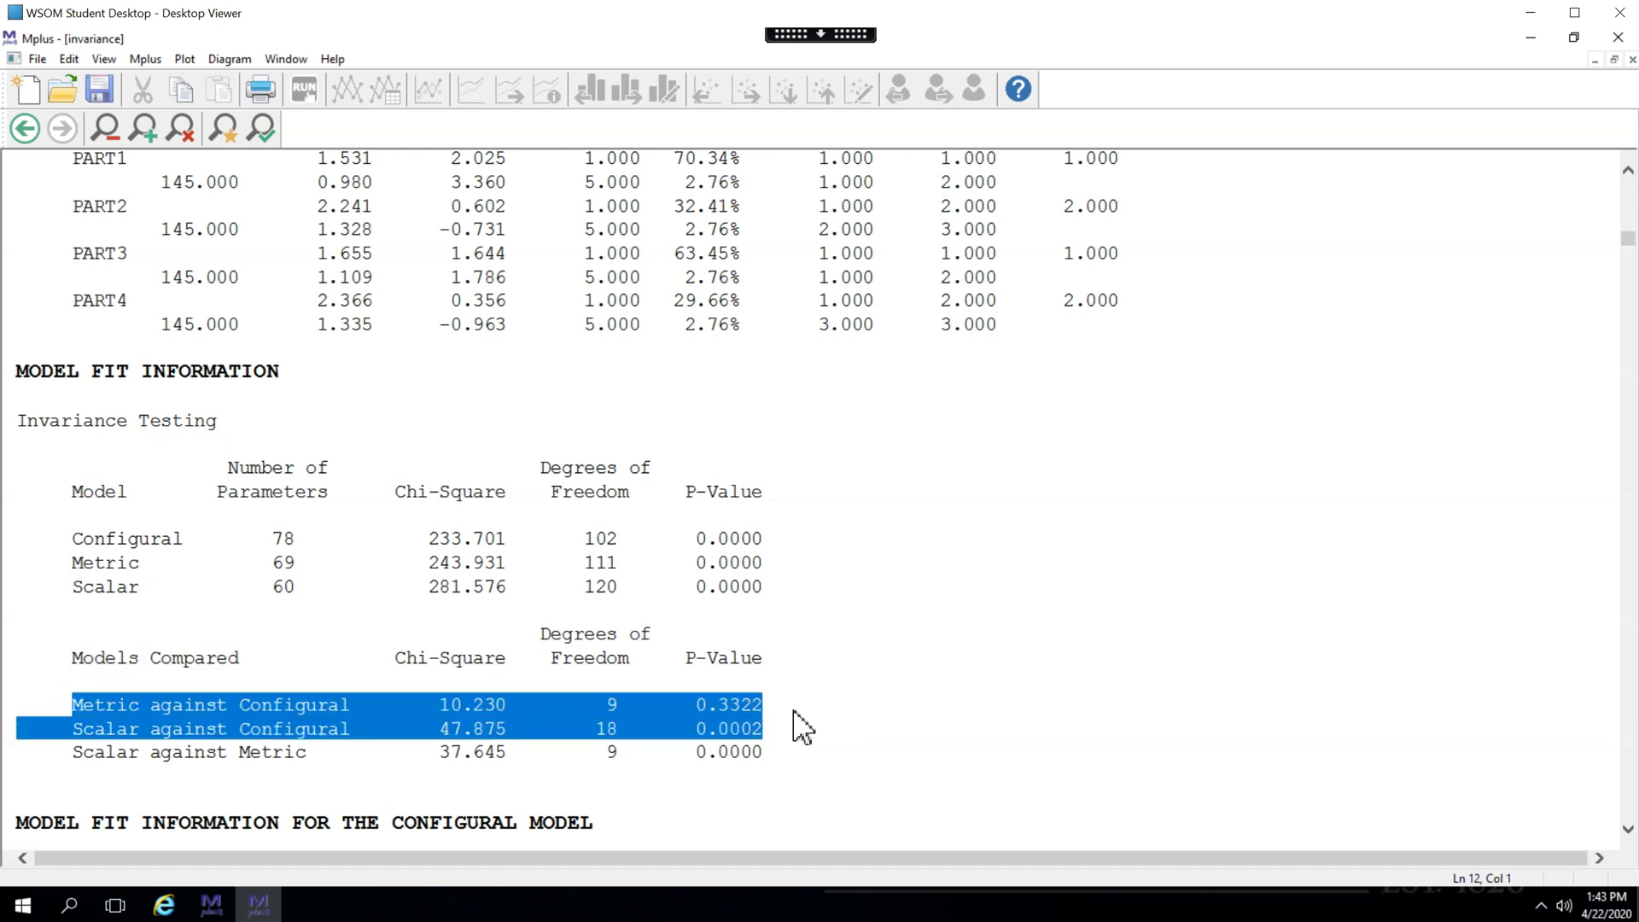
double_click(102, 708)
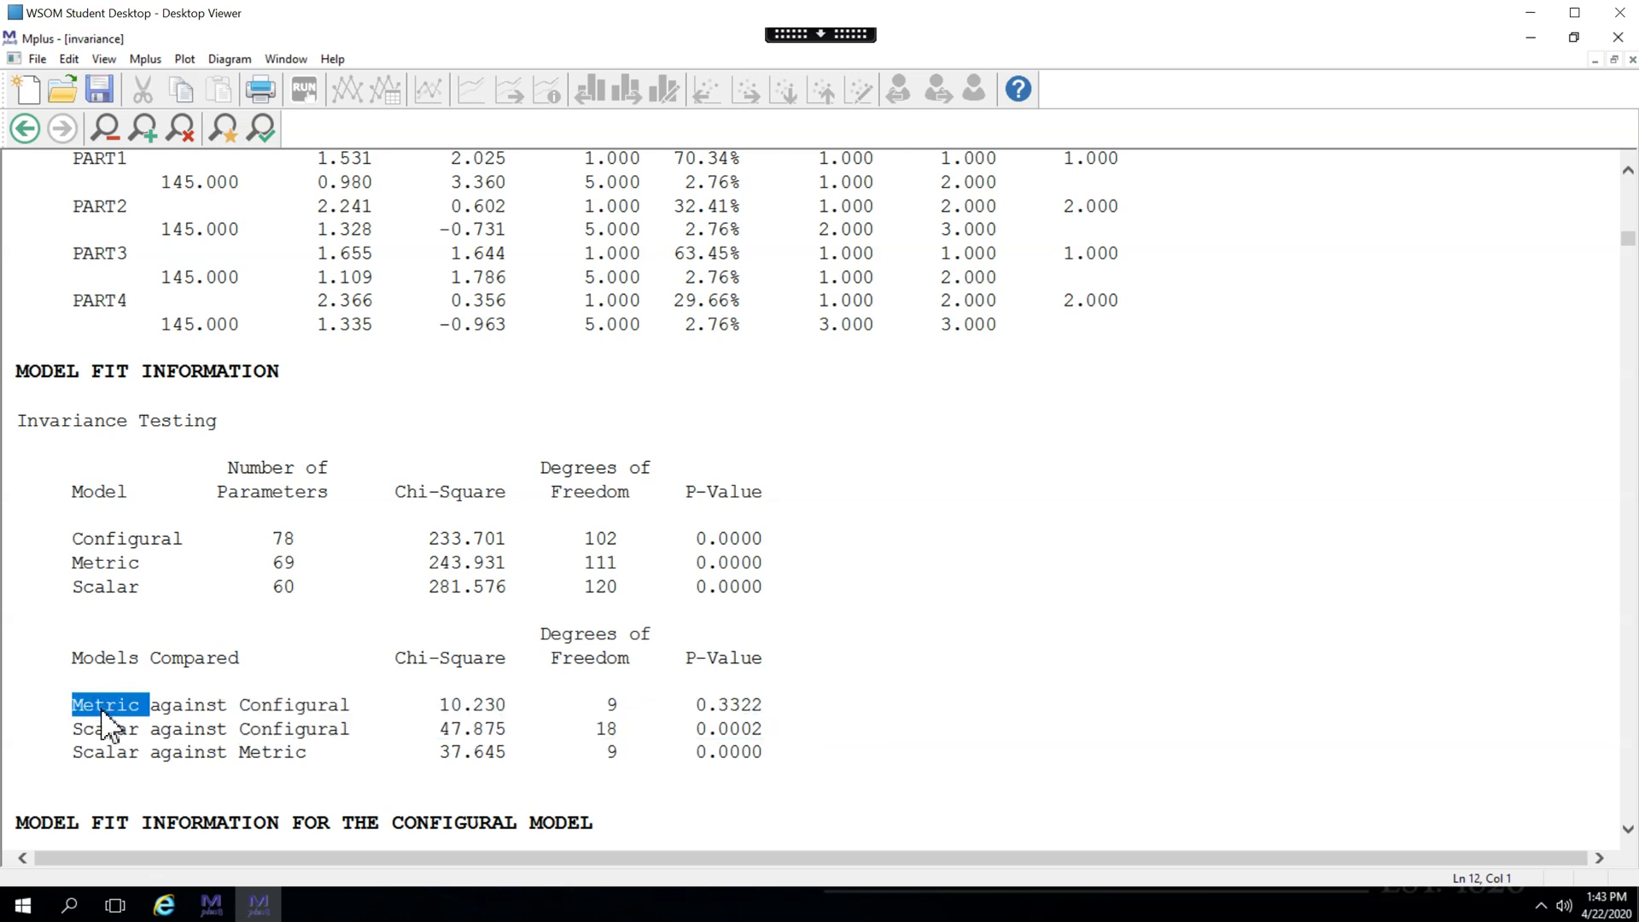
double_click(275, 706)
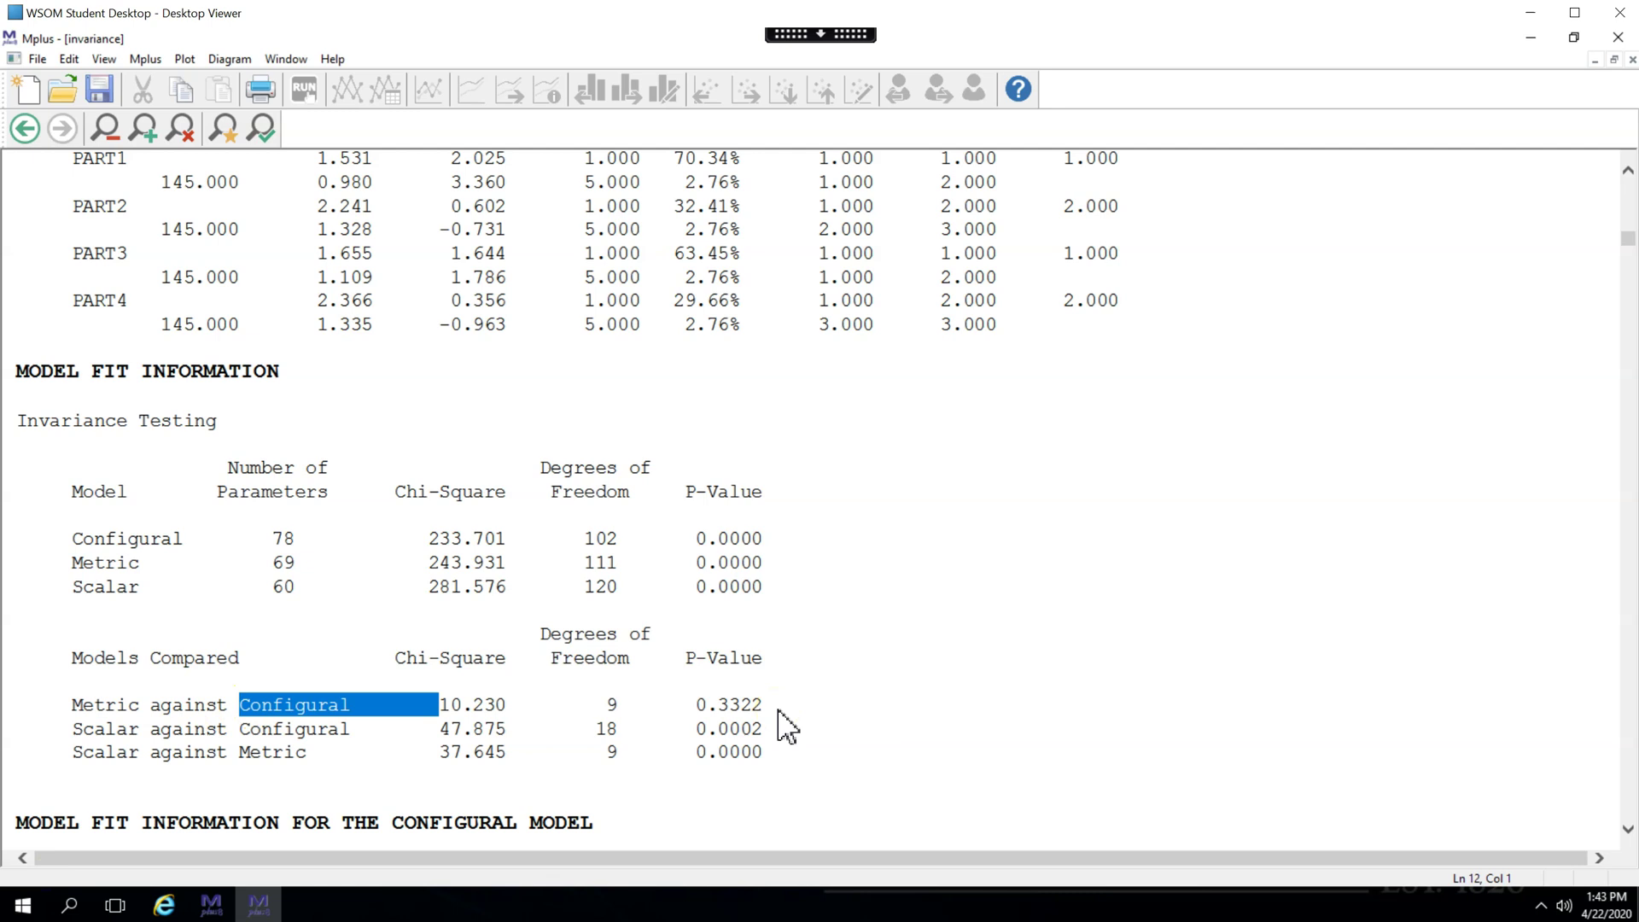
drag(768, 706, 694, 710)
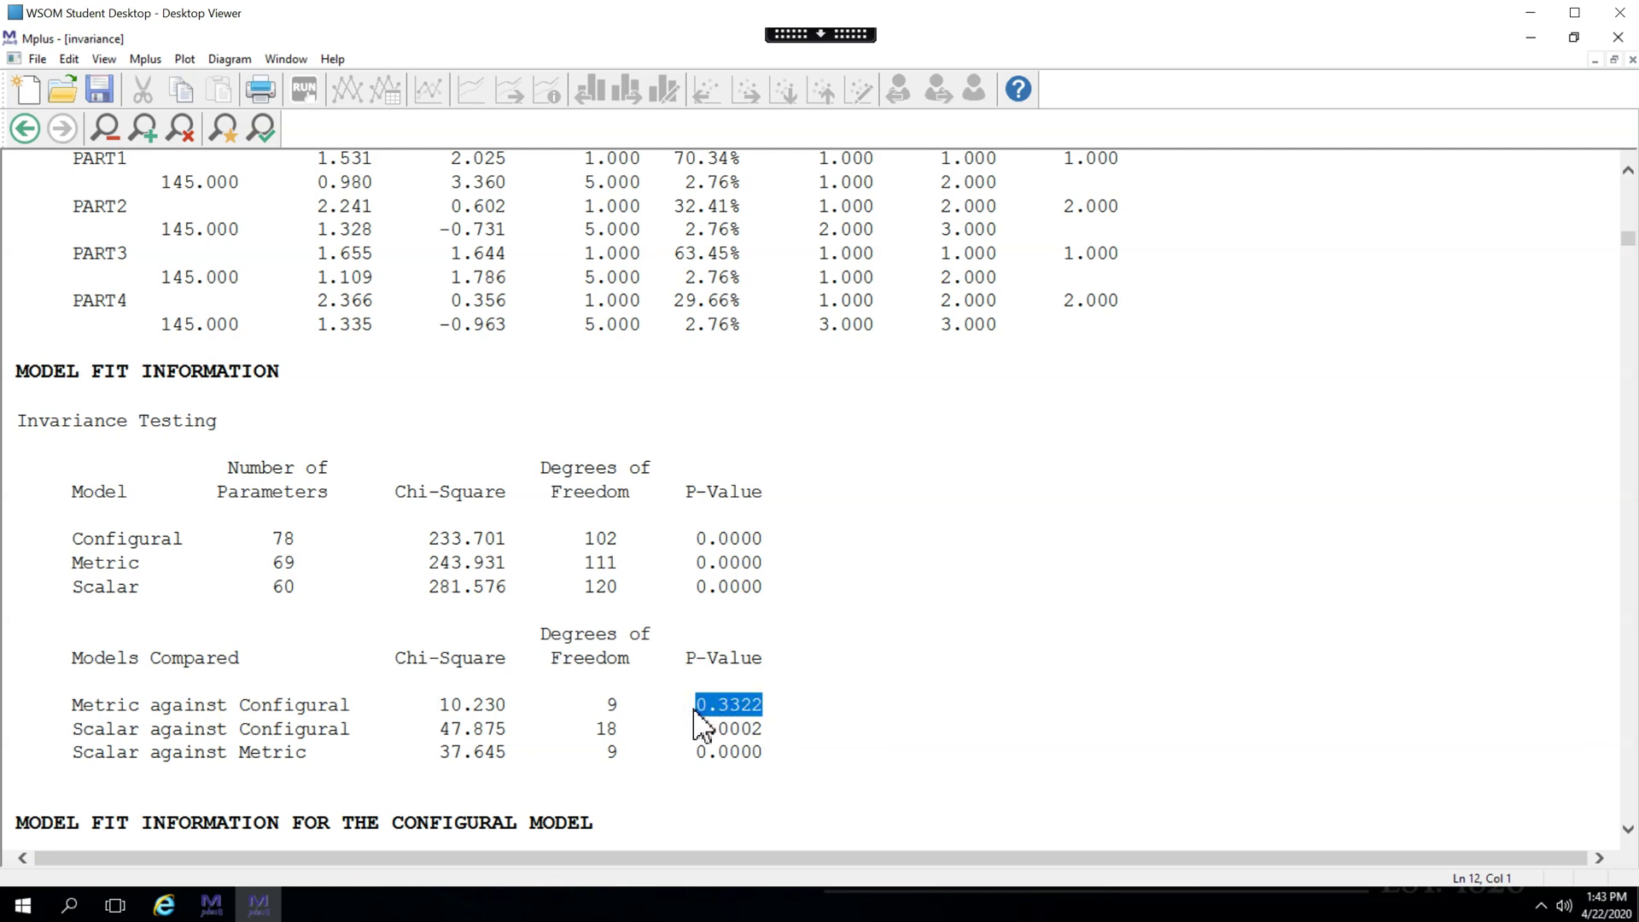
click(709, 708)
click(117, 709)
drag(62, 728, 802, 717)
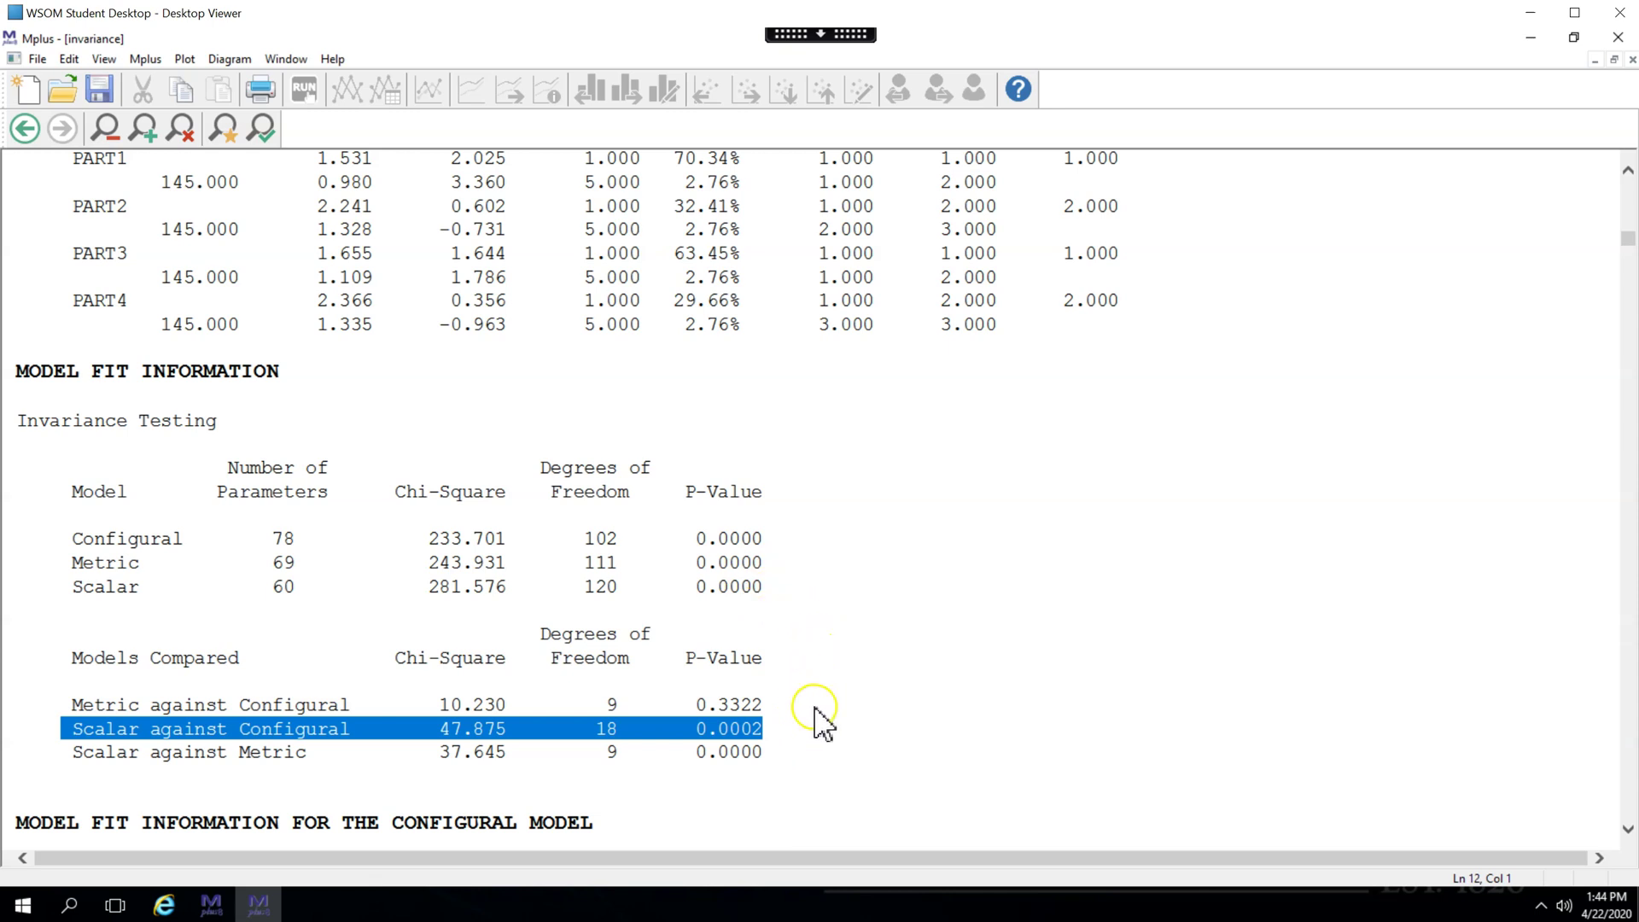
scroll(817, 721, down, 2)
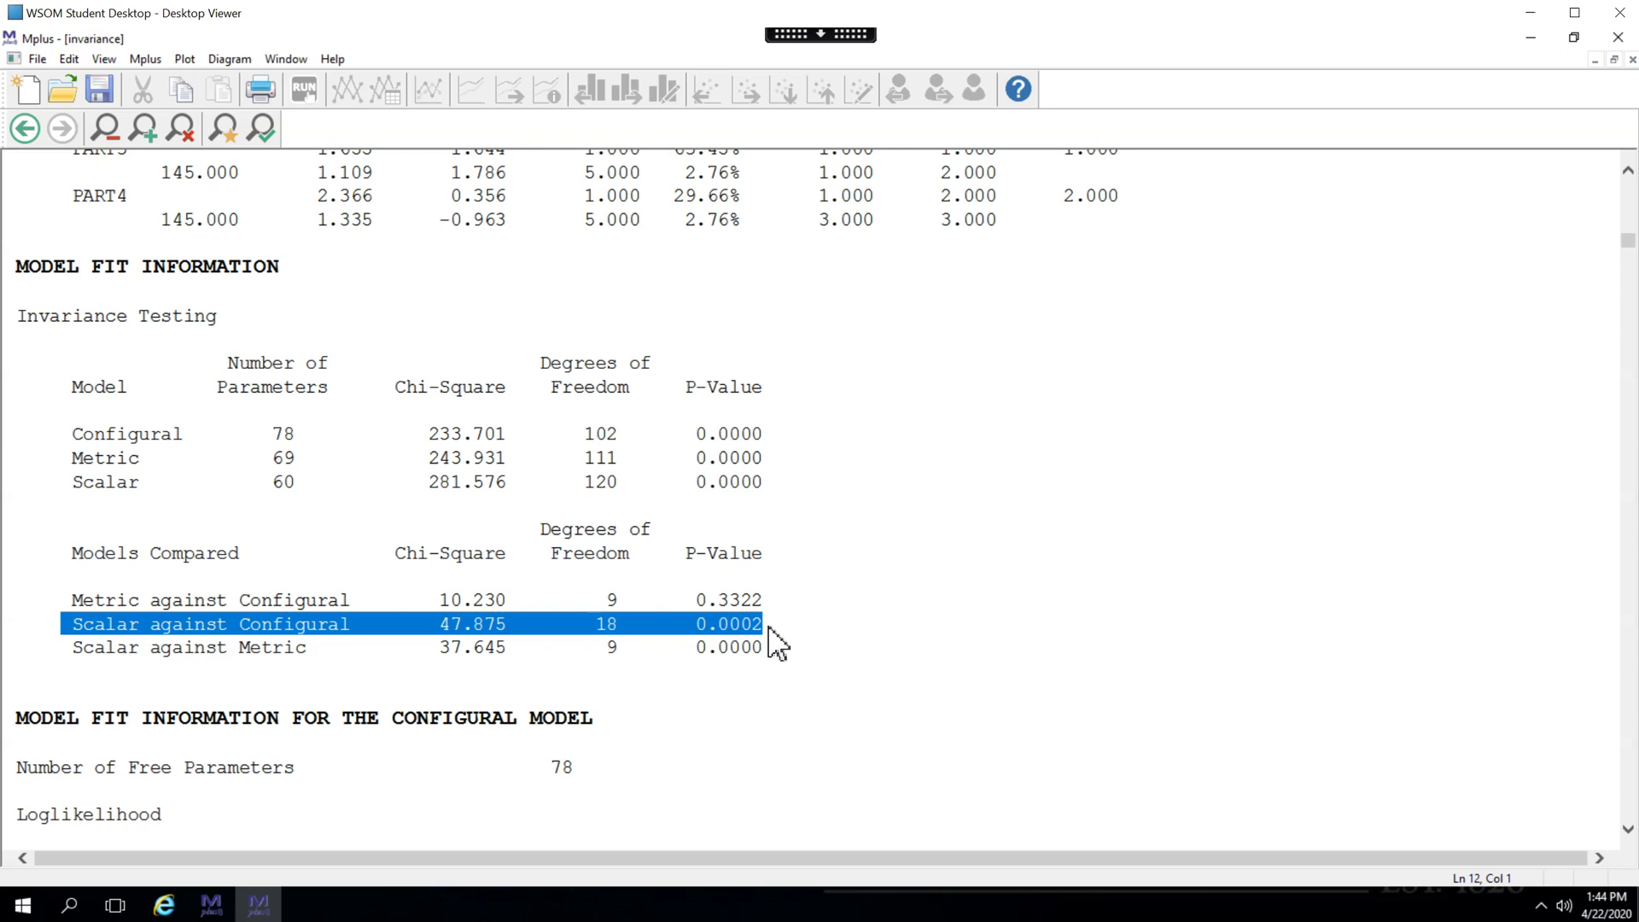
click(776, 604)
Comment out the ANALYSIS line with ! and rerun the model with Alt+R.
click(1631, 60)
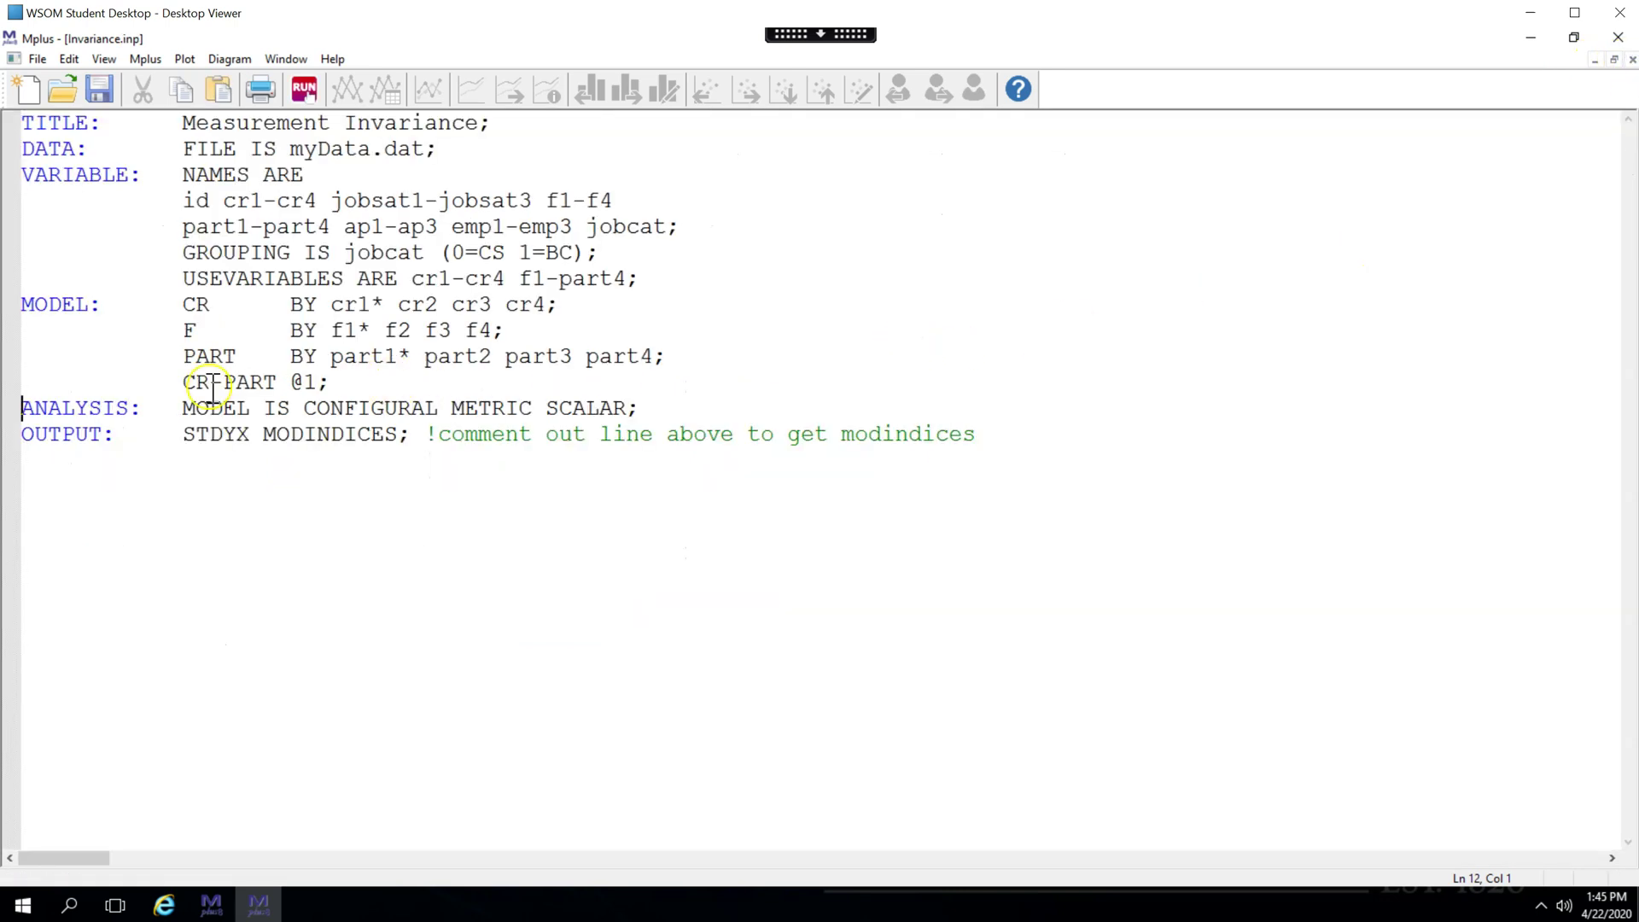
key(shift+End)
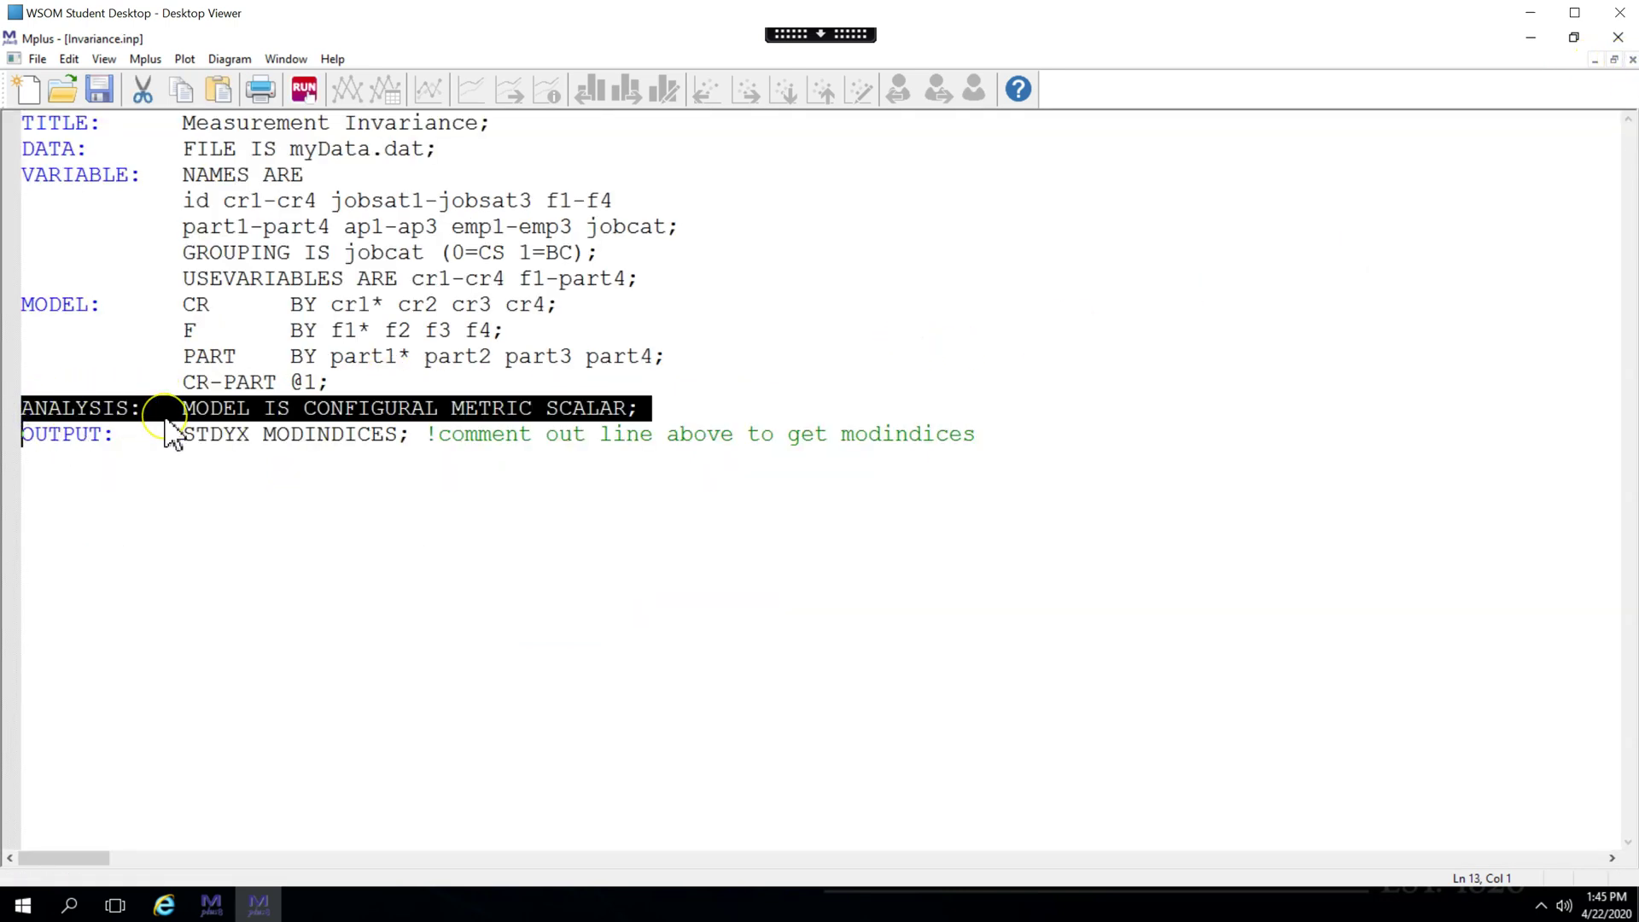
key(End)
key(Home)
text(!)
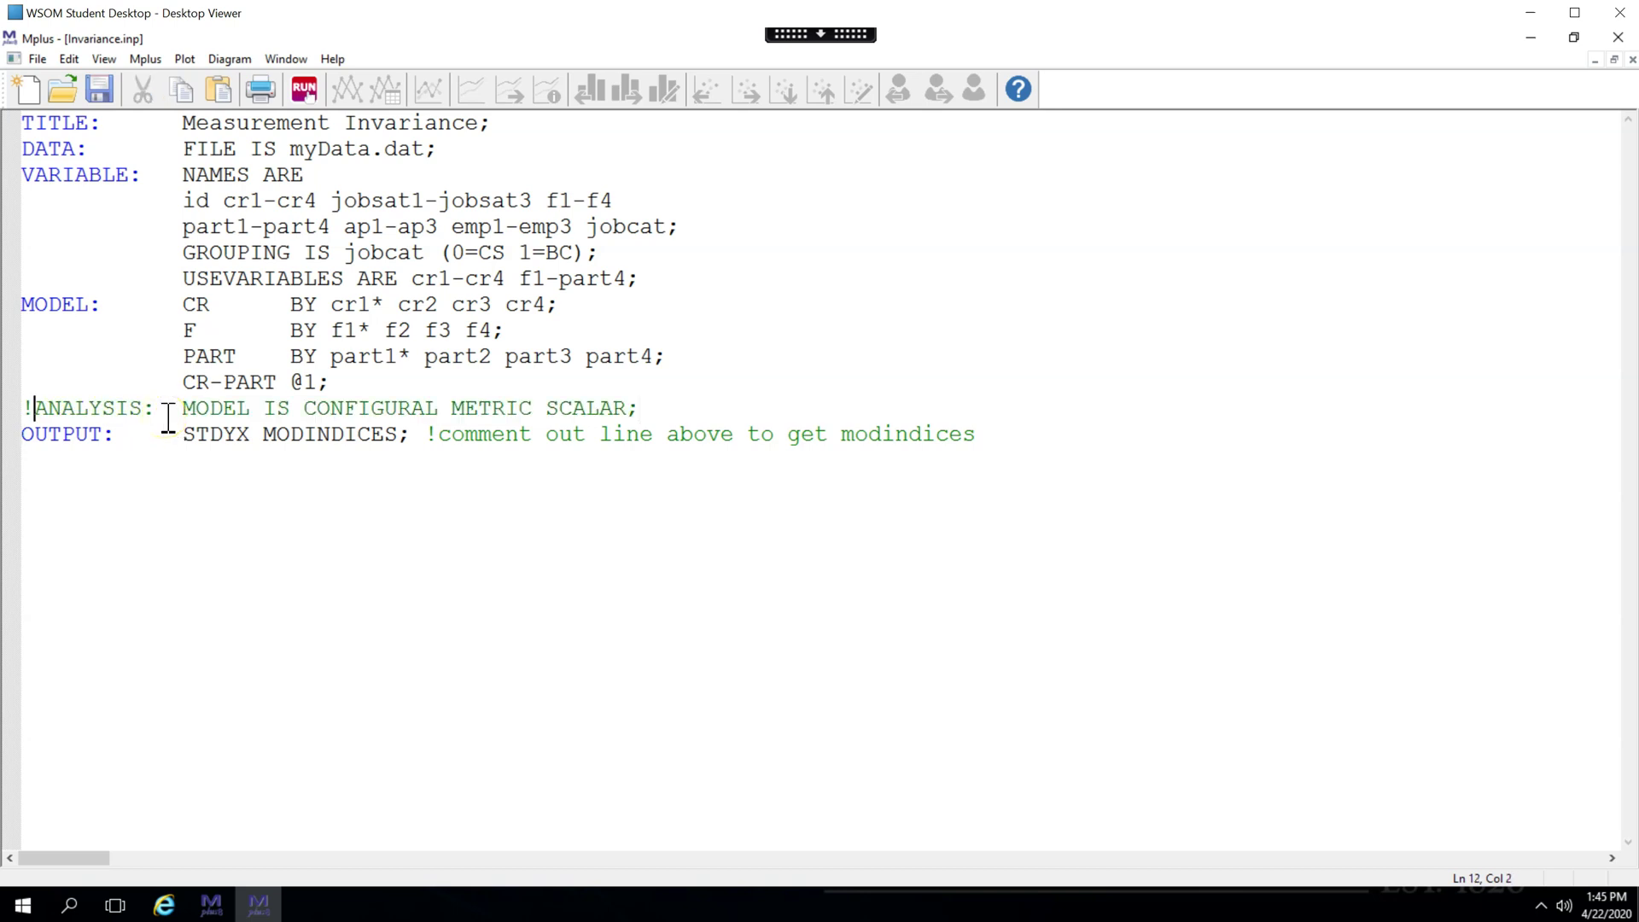
double_click(314, 435)
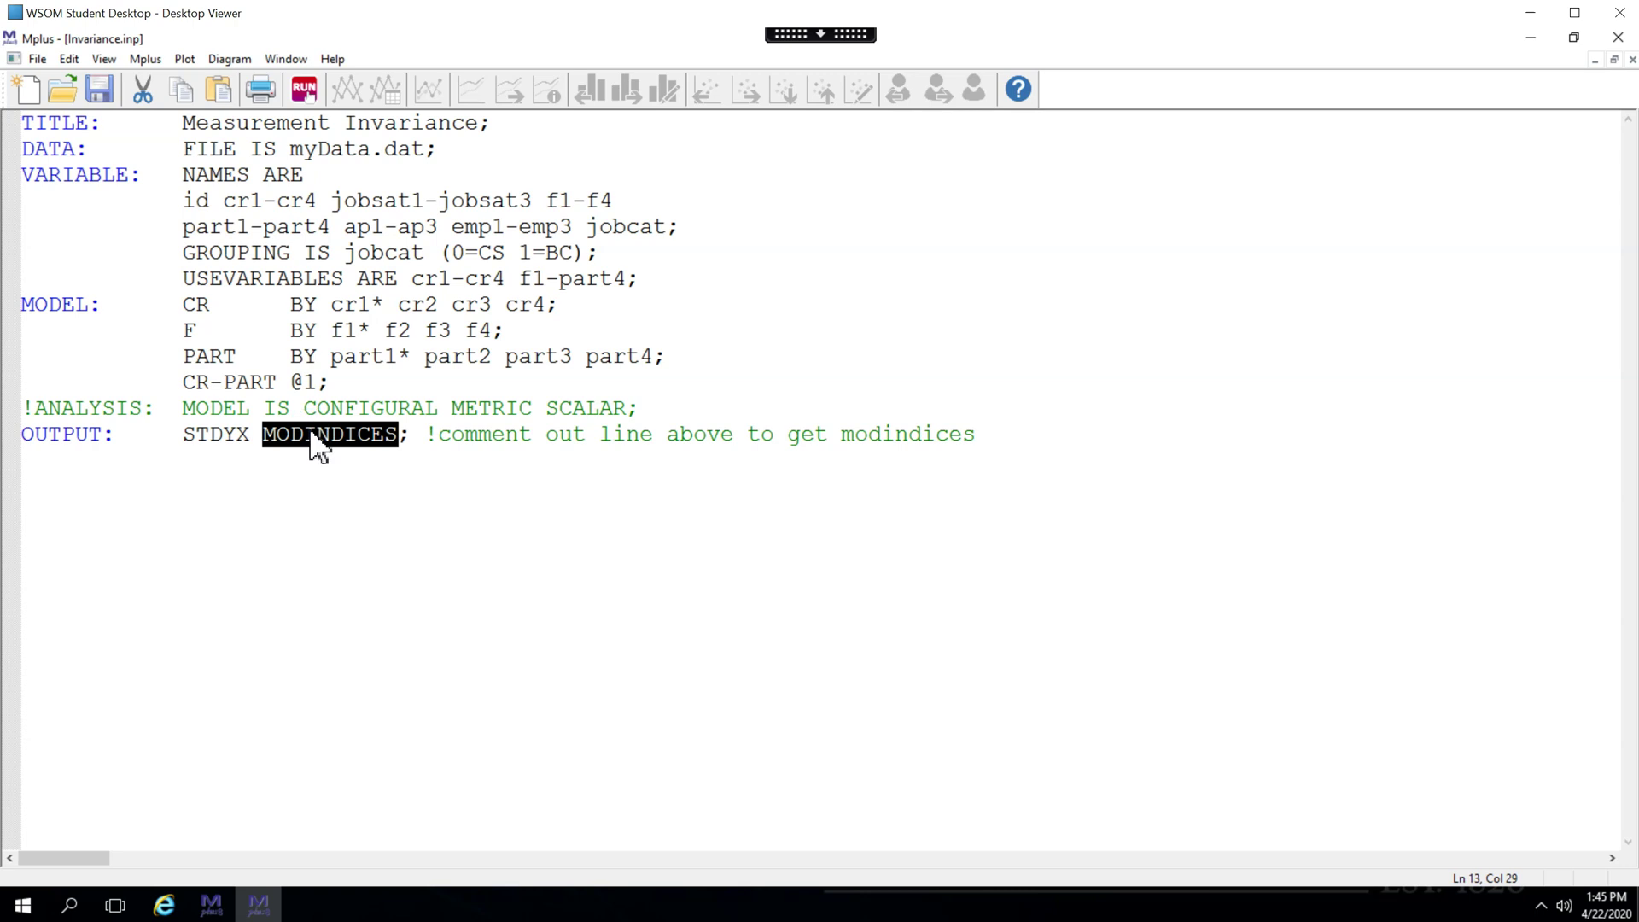
key(alt+r)
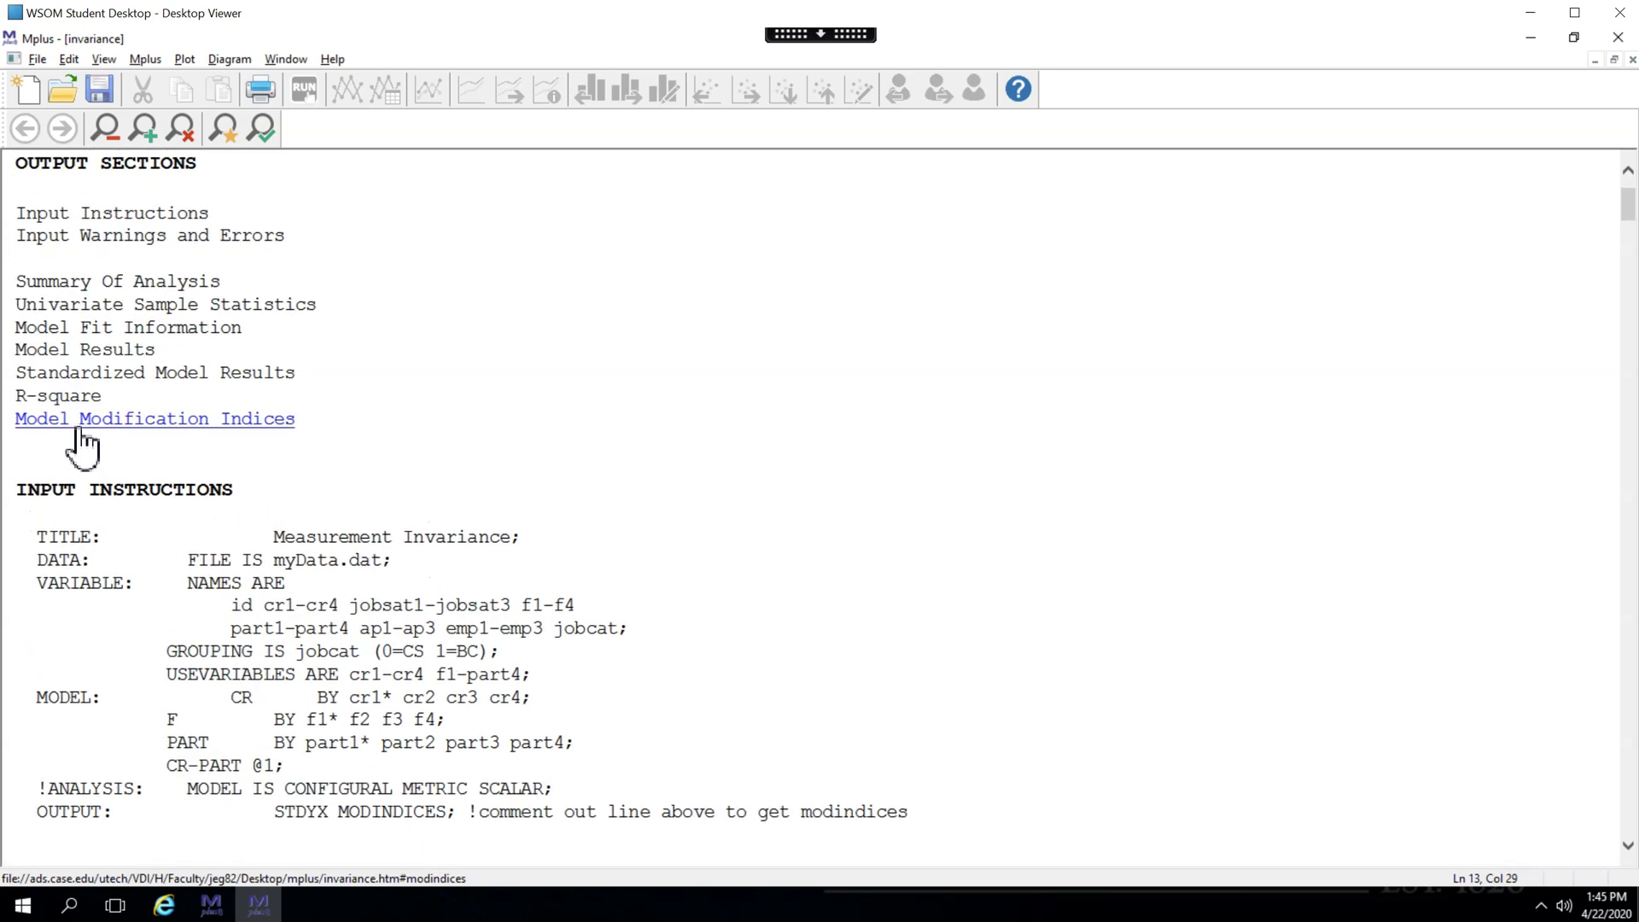
Compare PART3 WITH PART1 modification indices across groups: 20.142, then 33.518 in group BC.
click(78, 425)
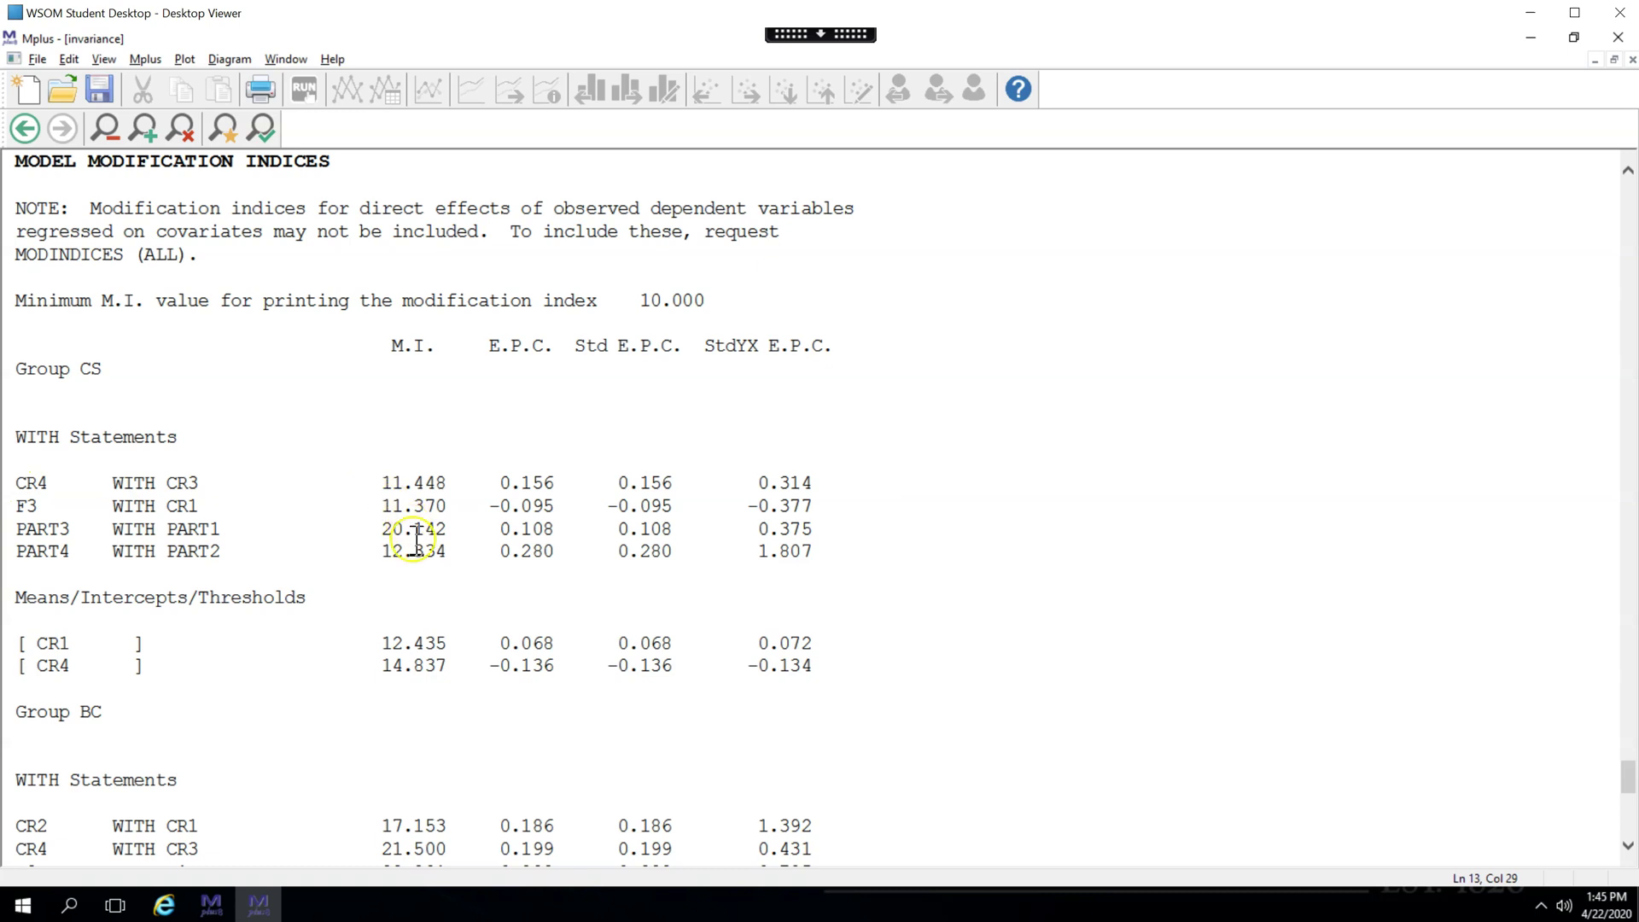
double_click(90, 369)
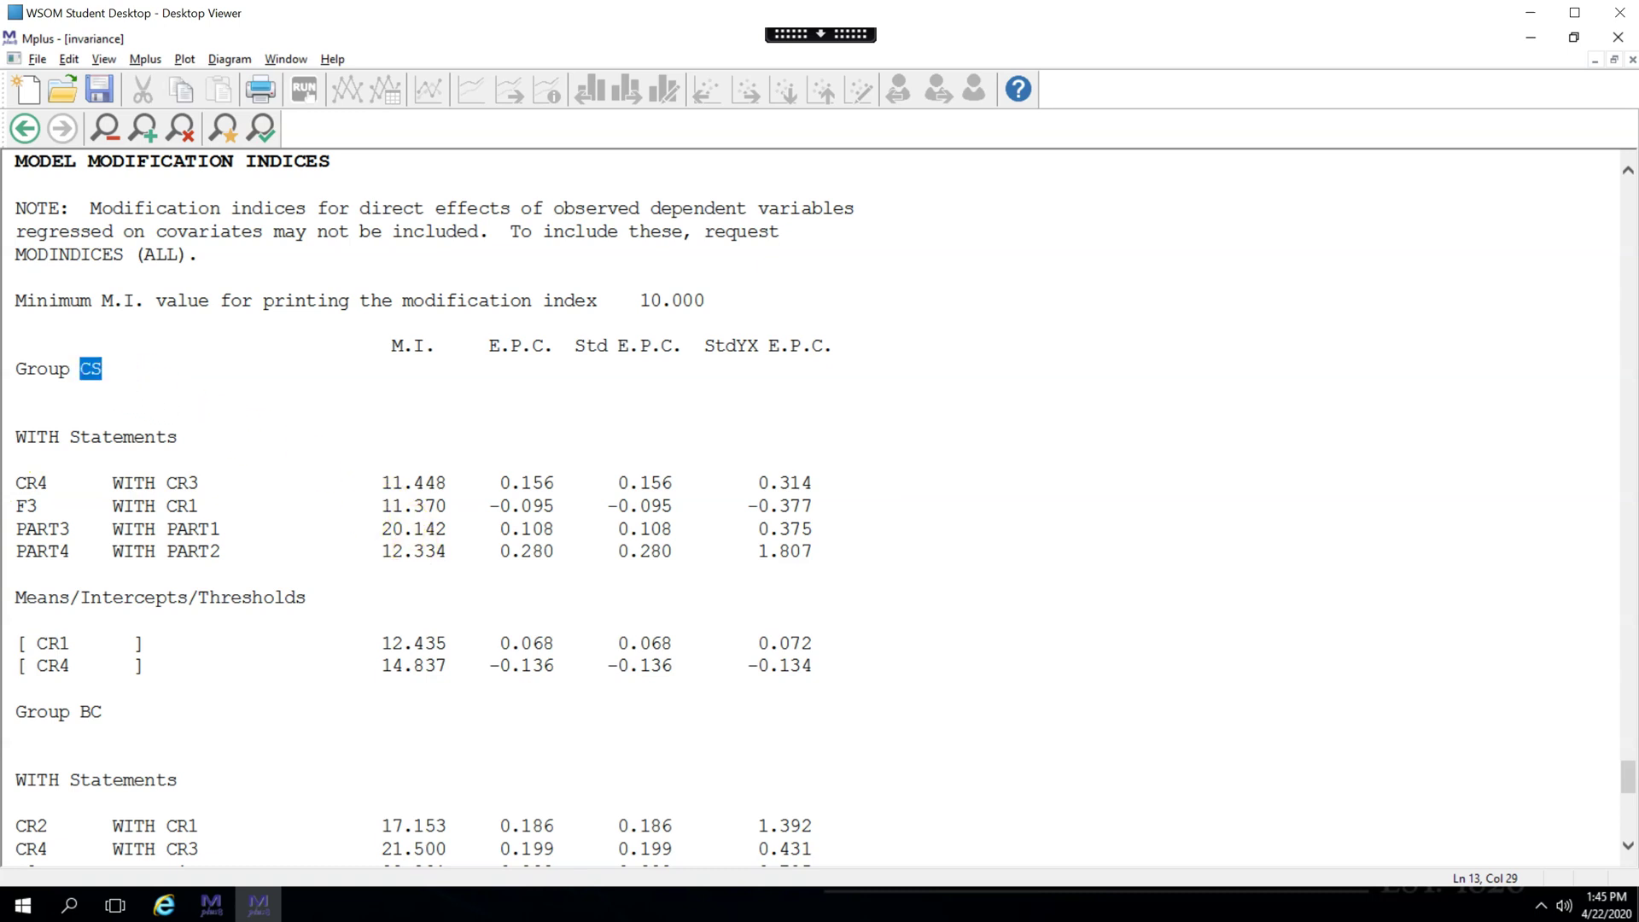
drag(103, 712, 74, 713)
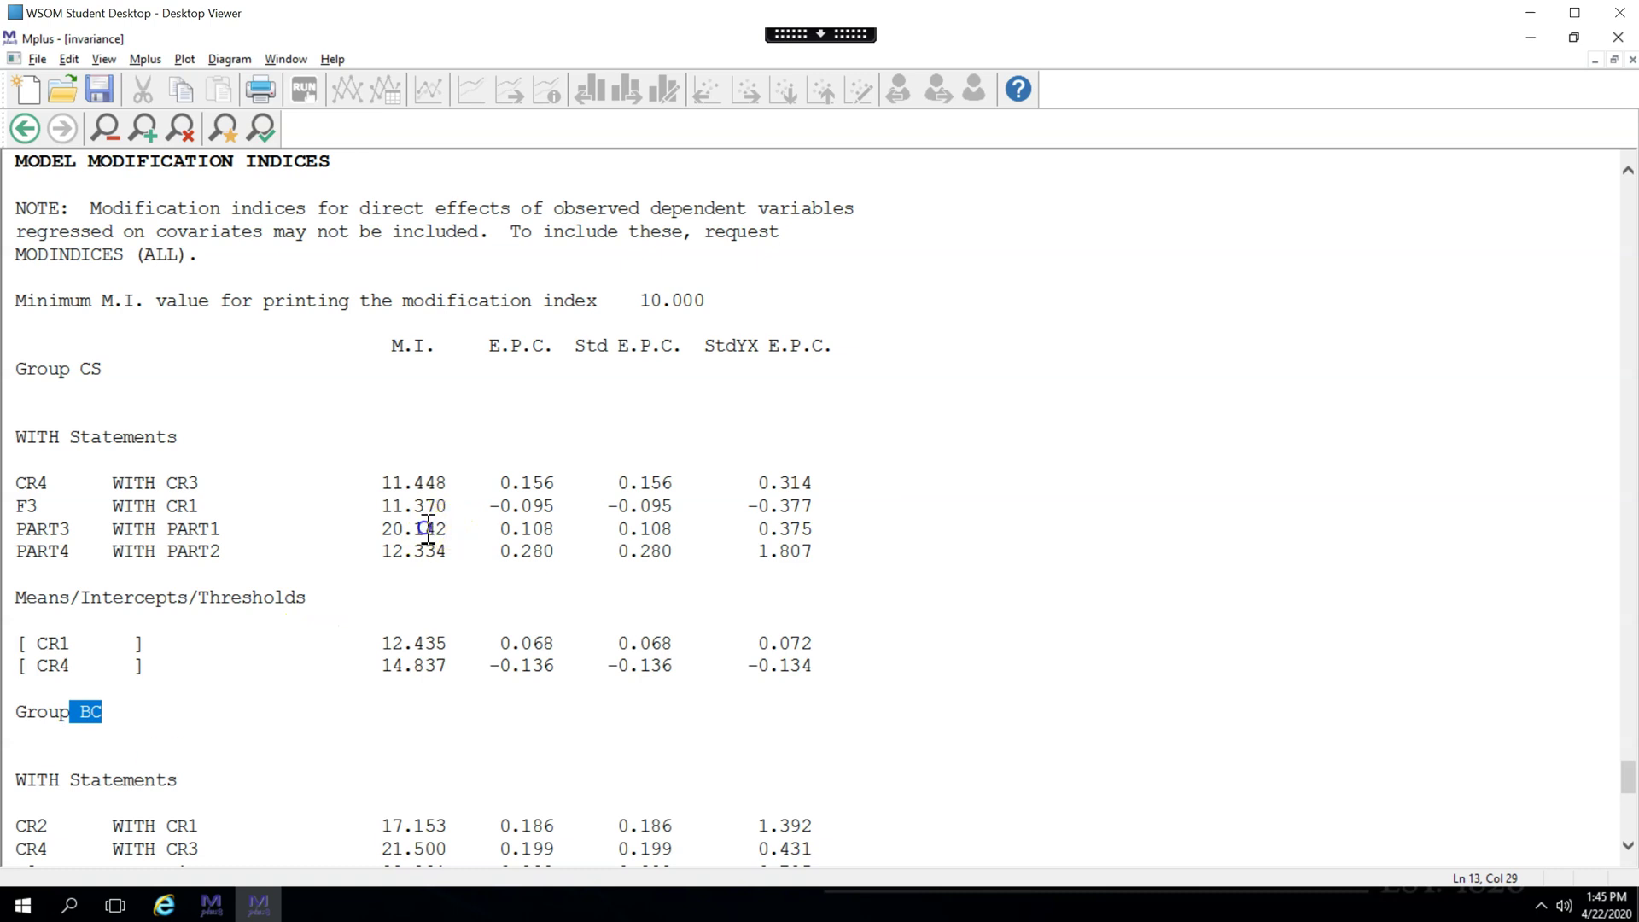
drag(427, 529, 346, 528)
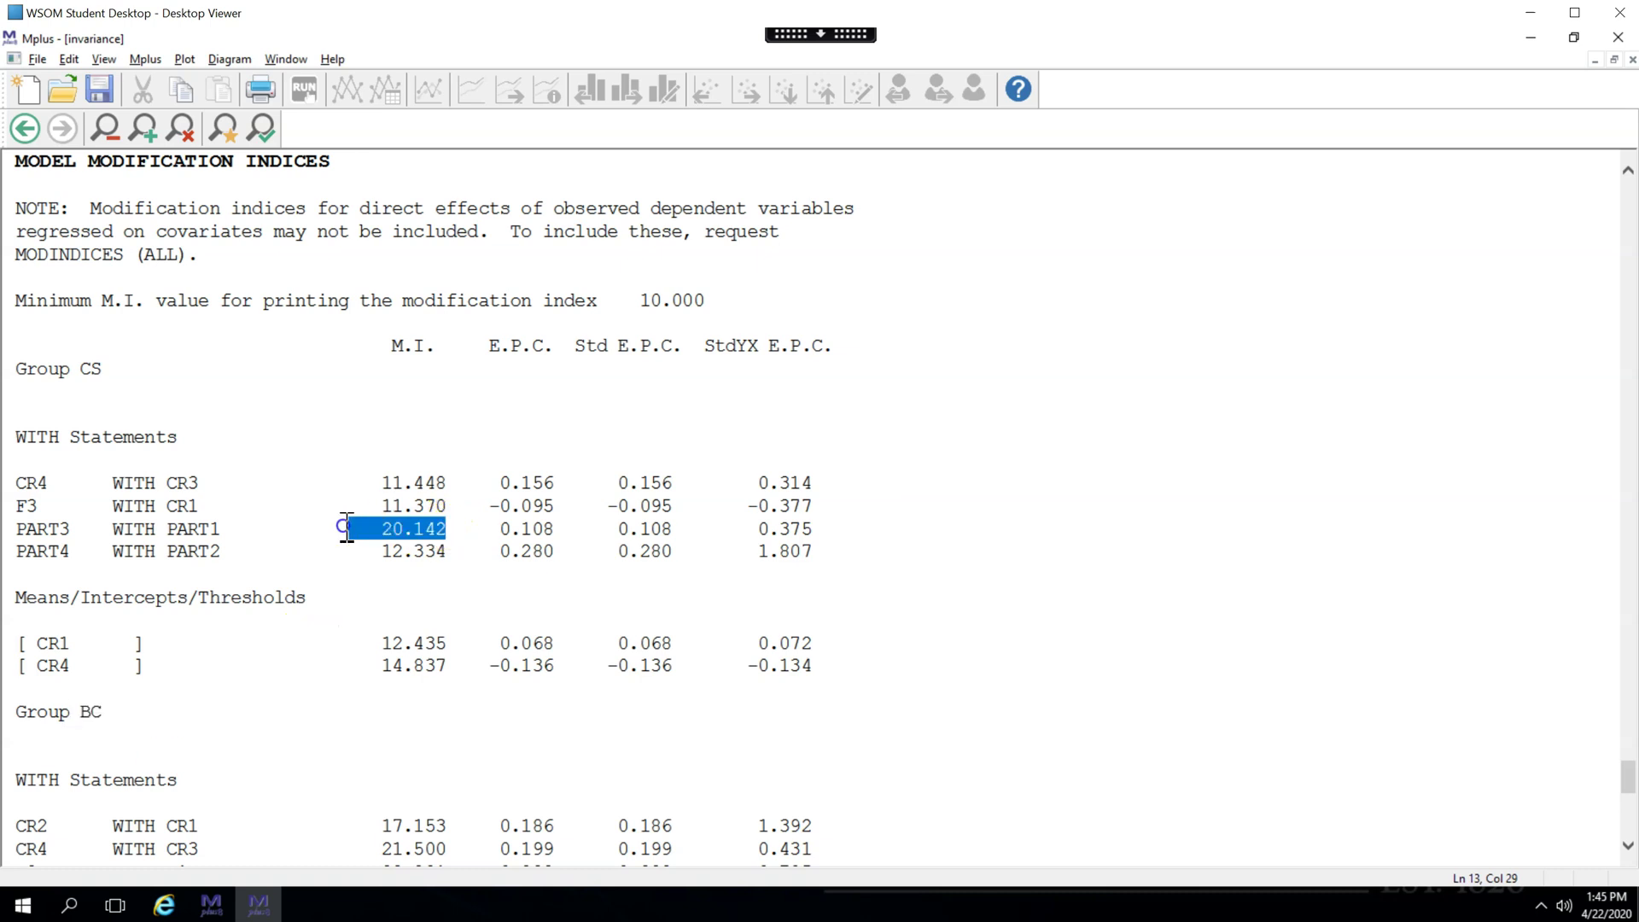
scroll(430, 694, down, 5)
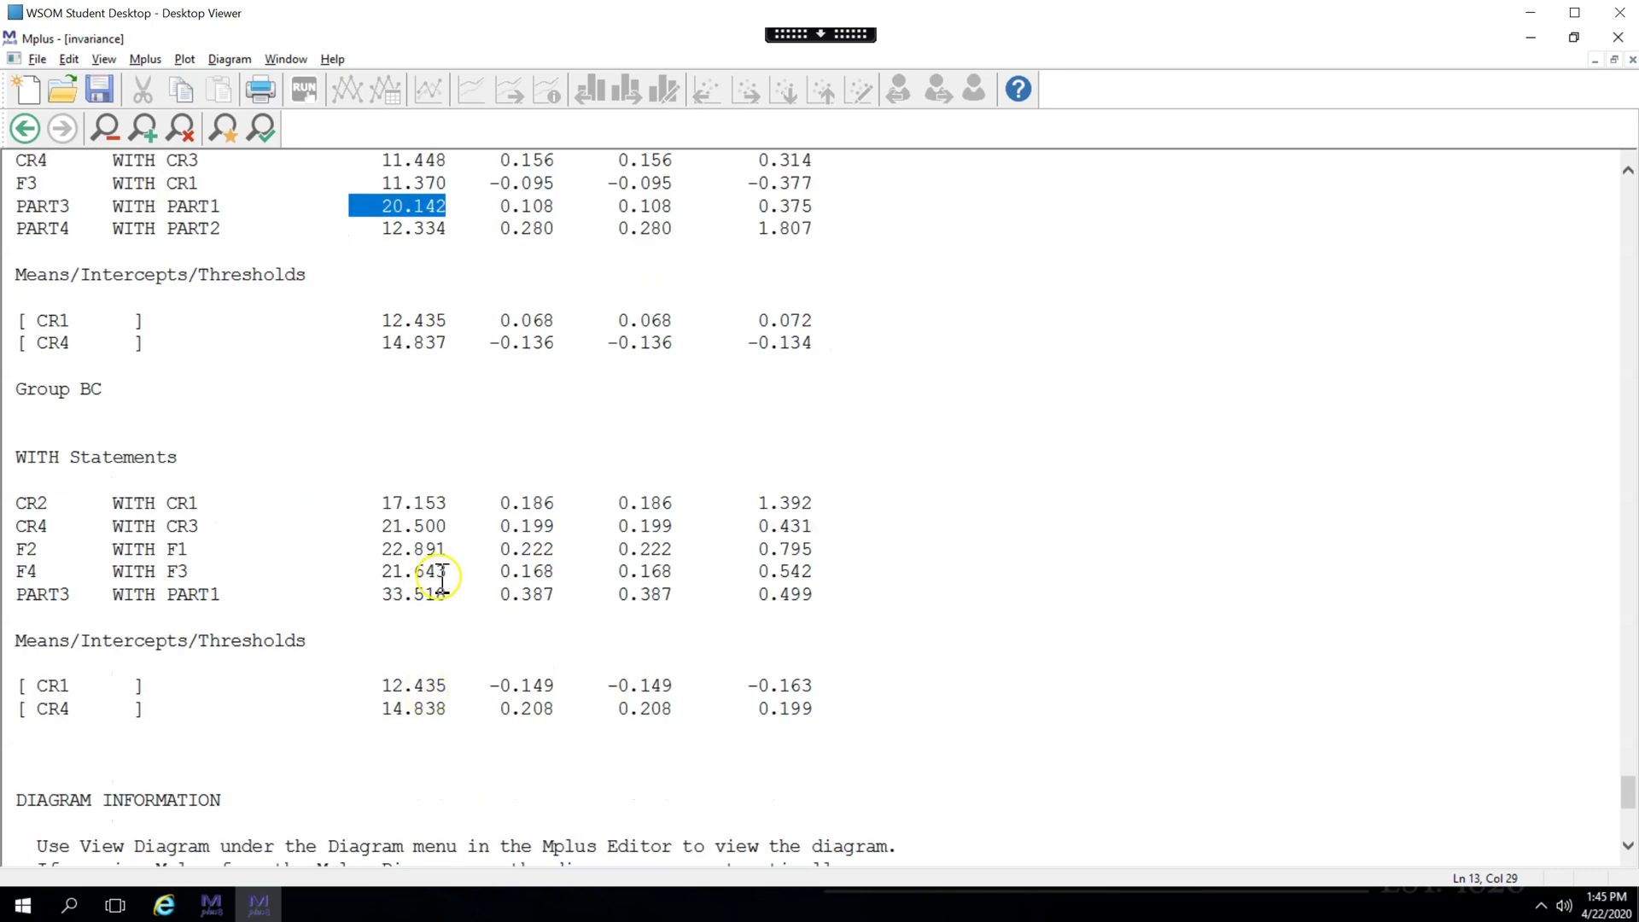
drag(456, 595, 382, 595)
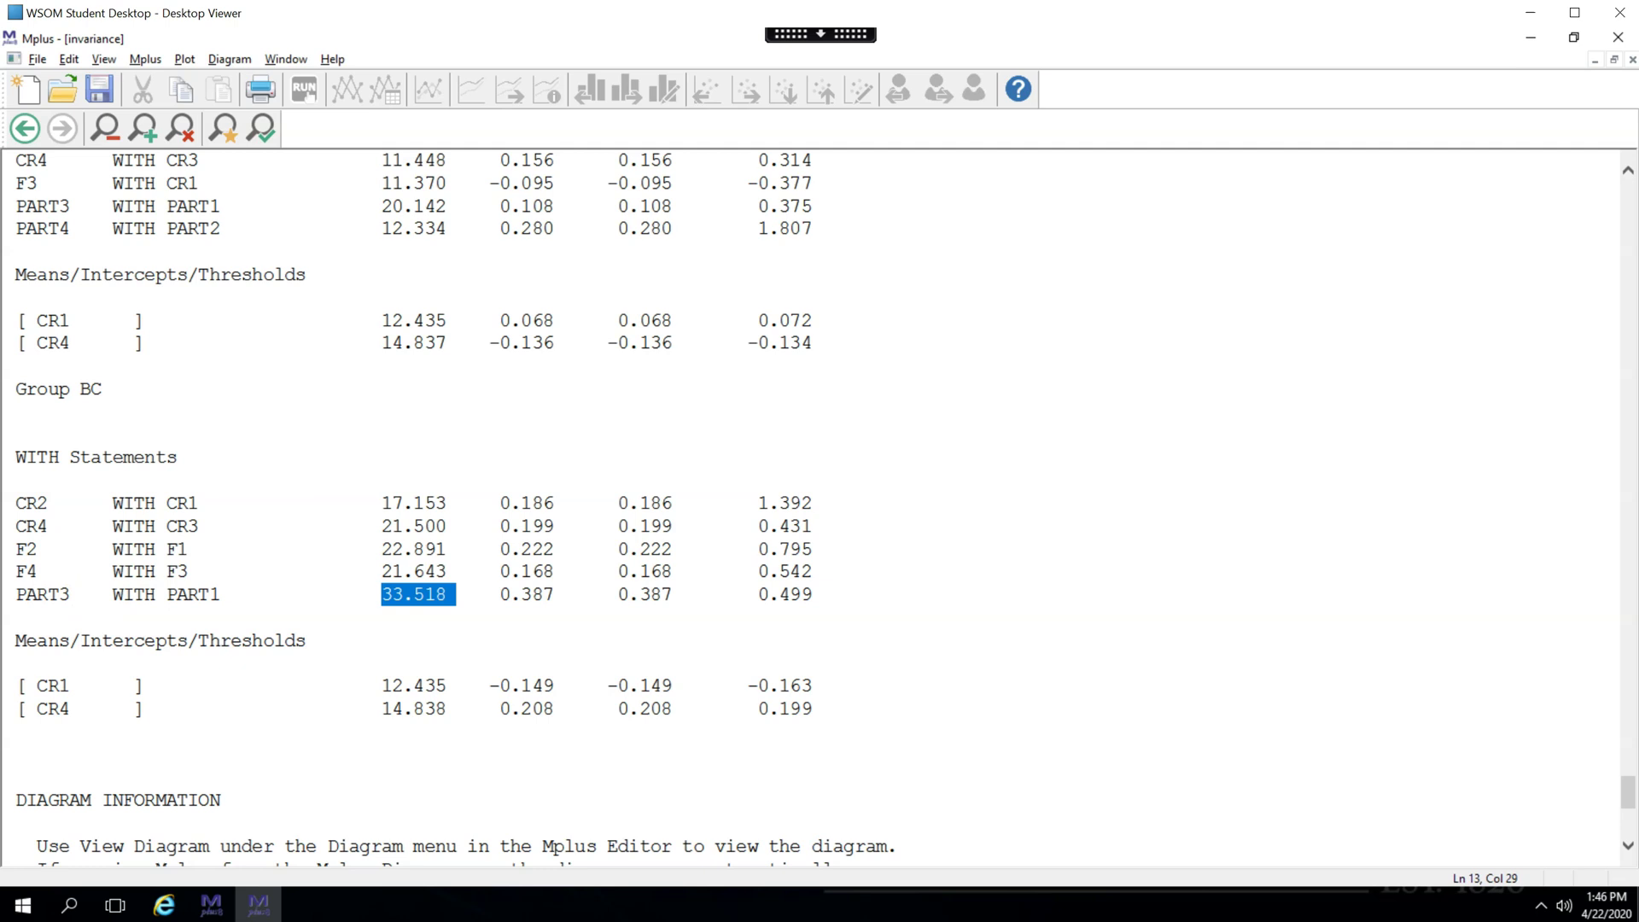
click(236, 60)
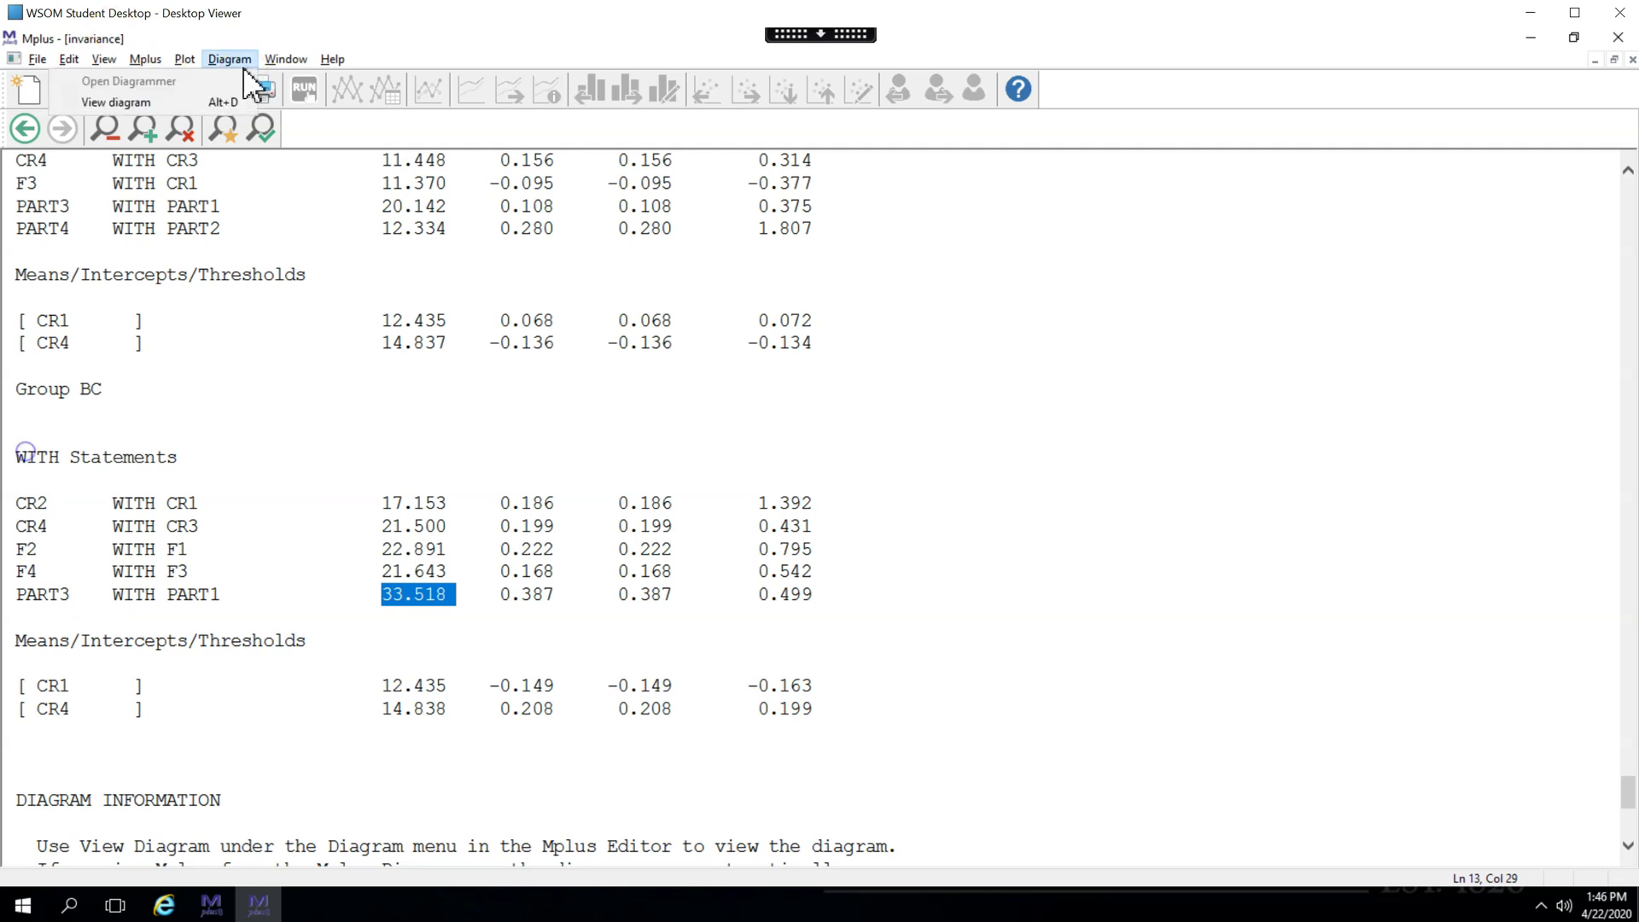
click(202, 103)
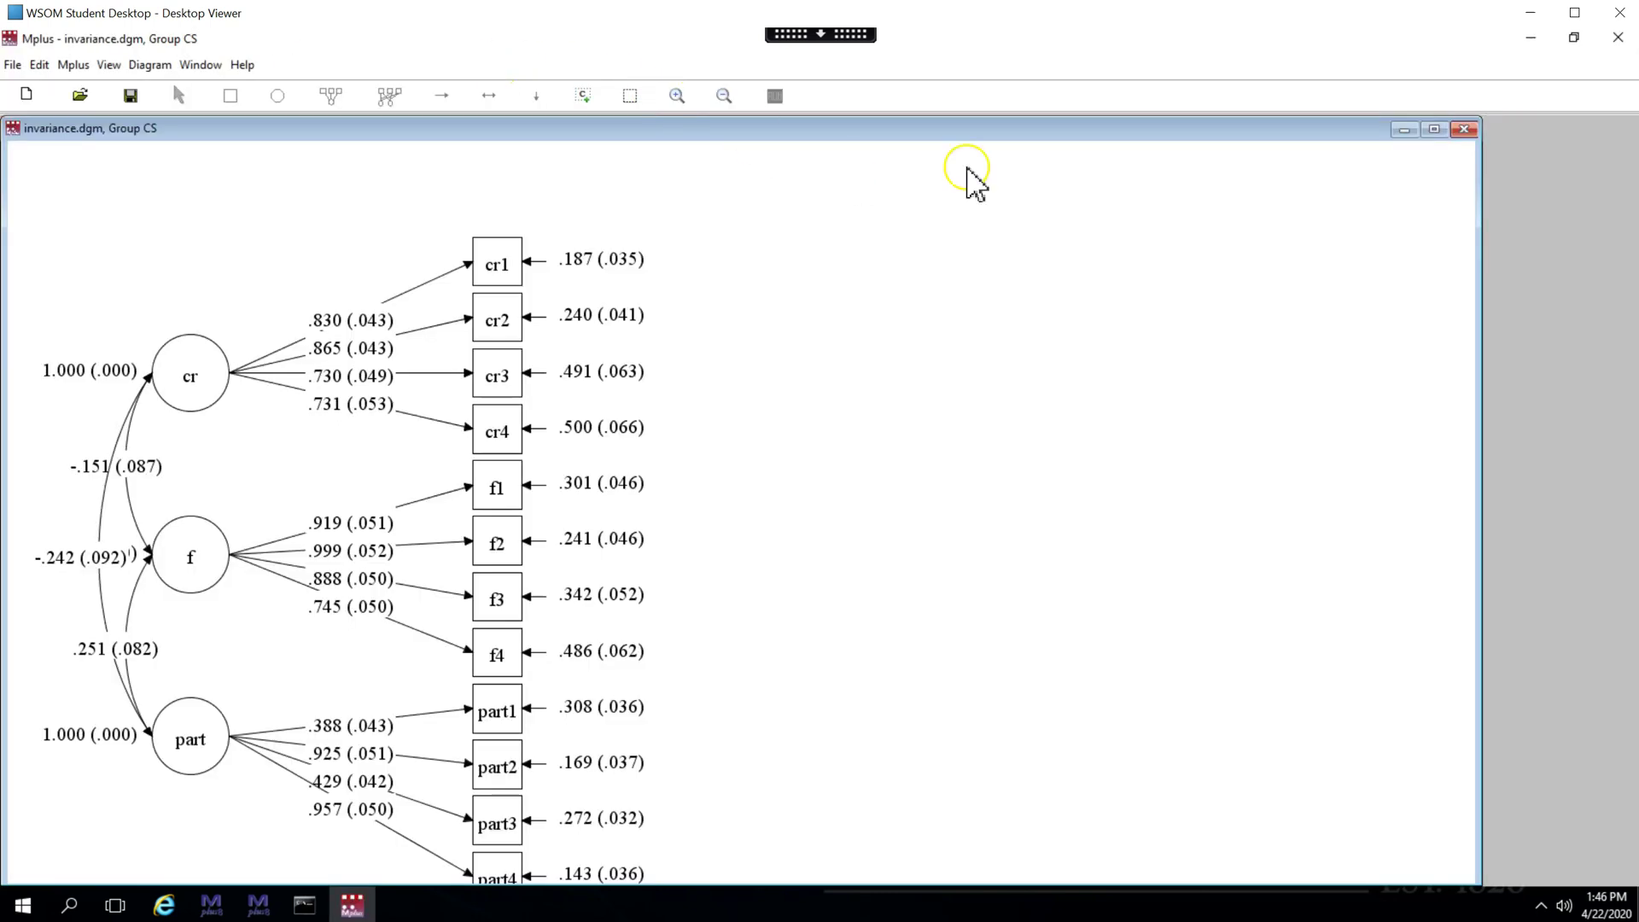
click(1434, 129)
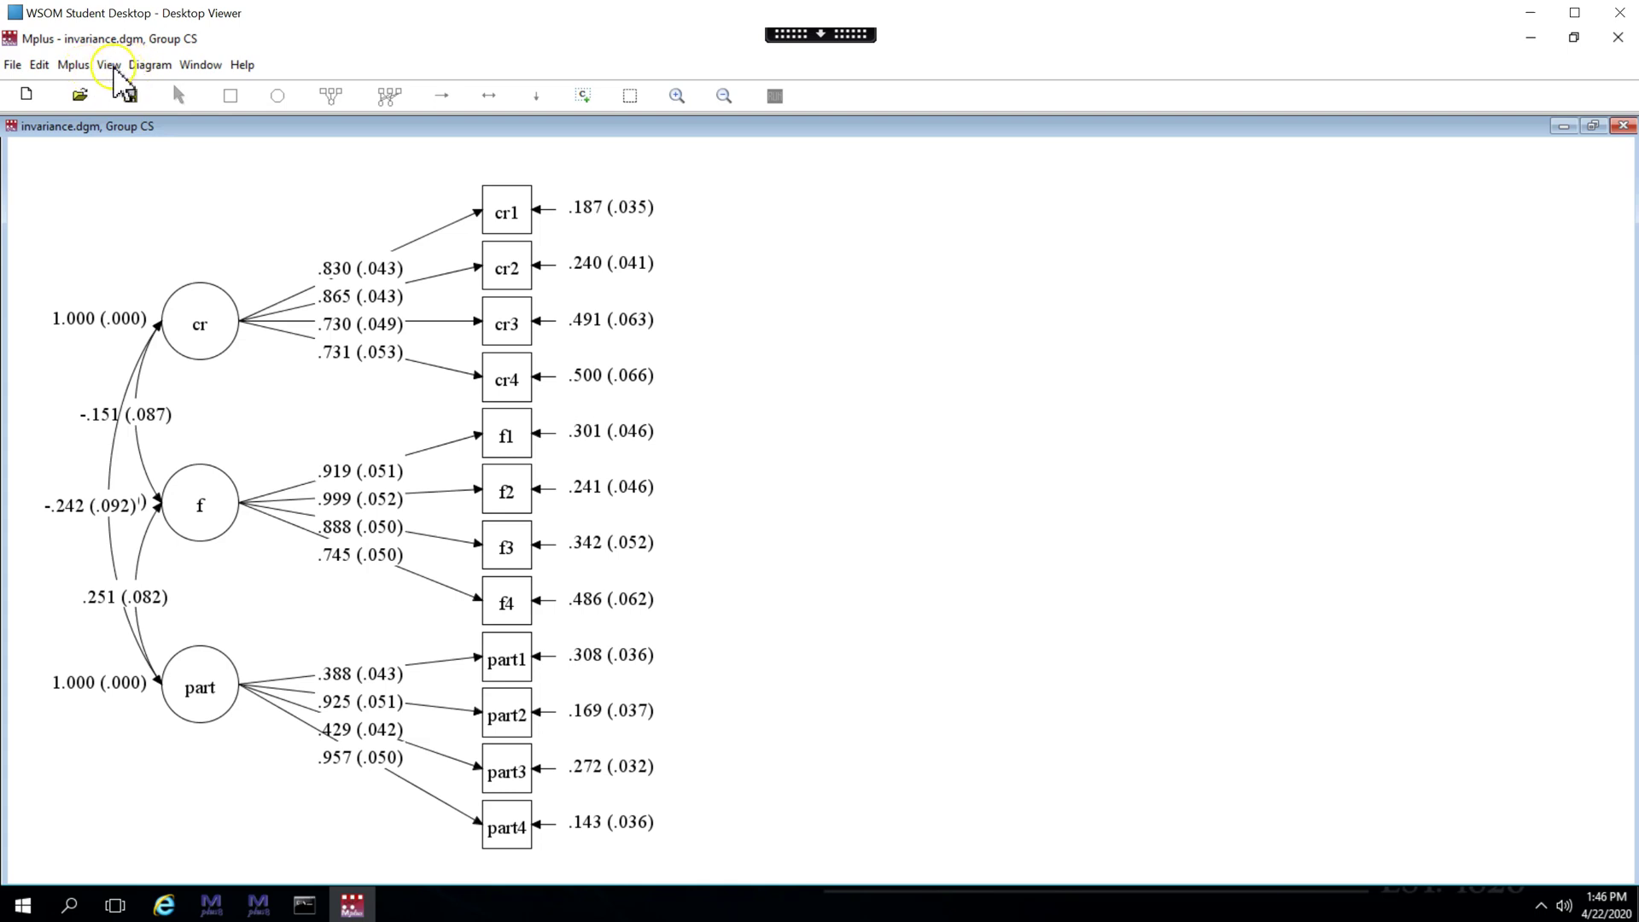
click(108, 66)
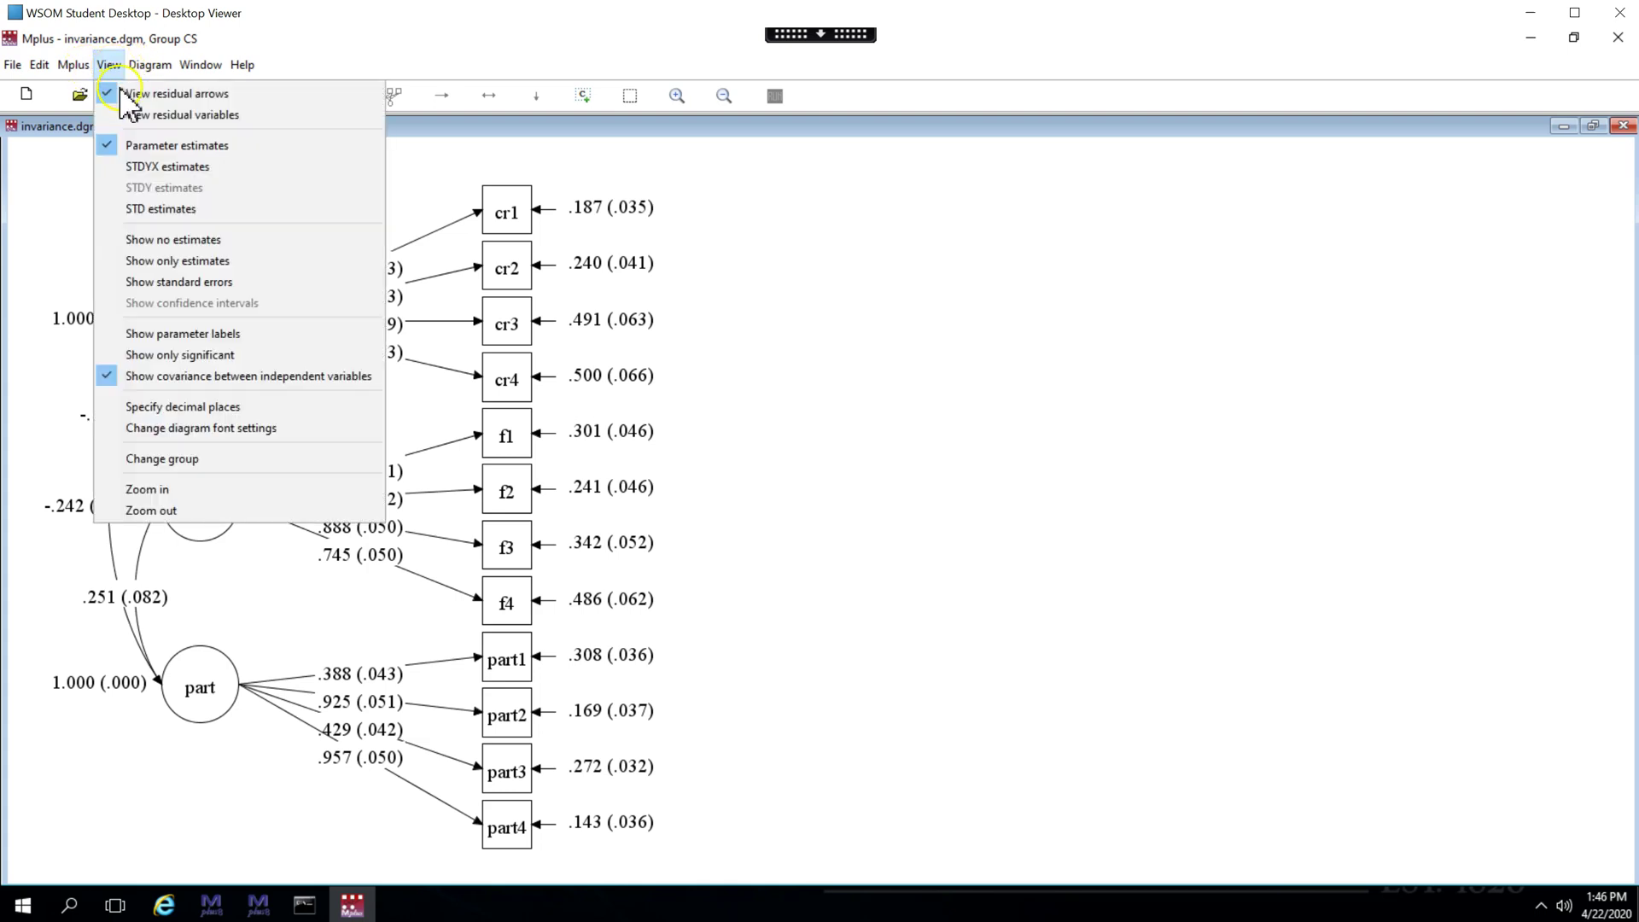
click(205, 167)
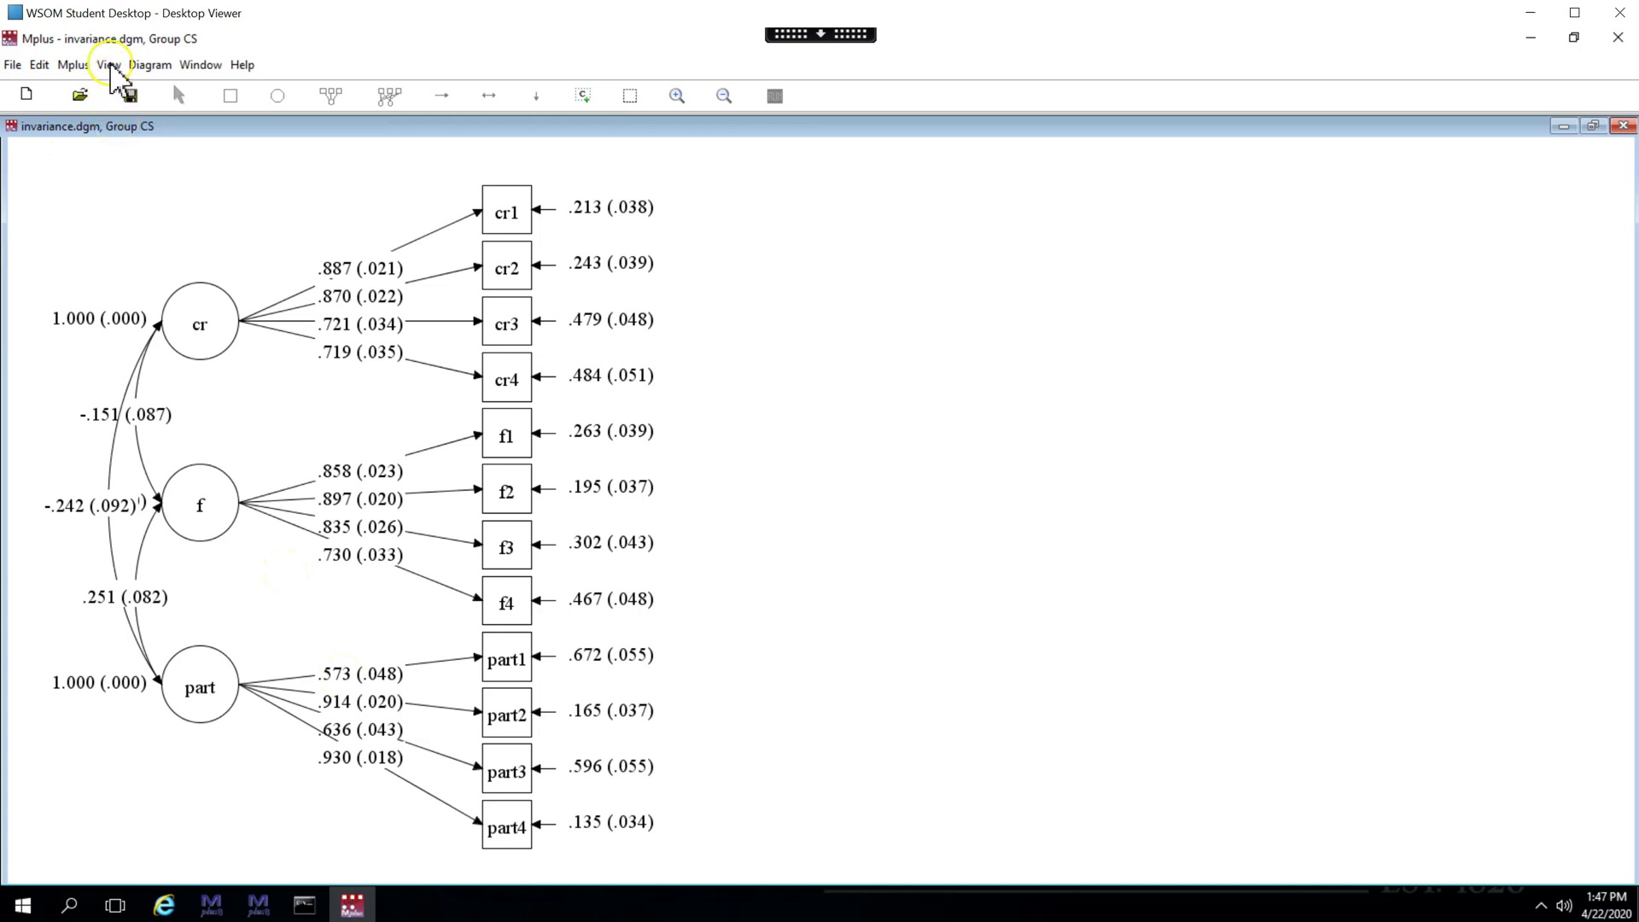
click(109, 65)
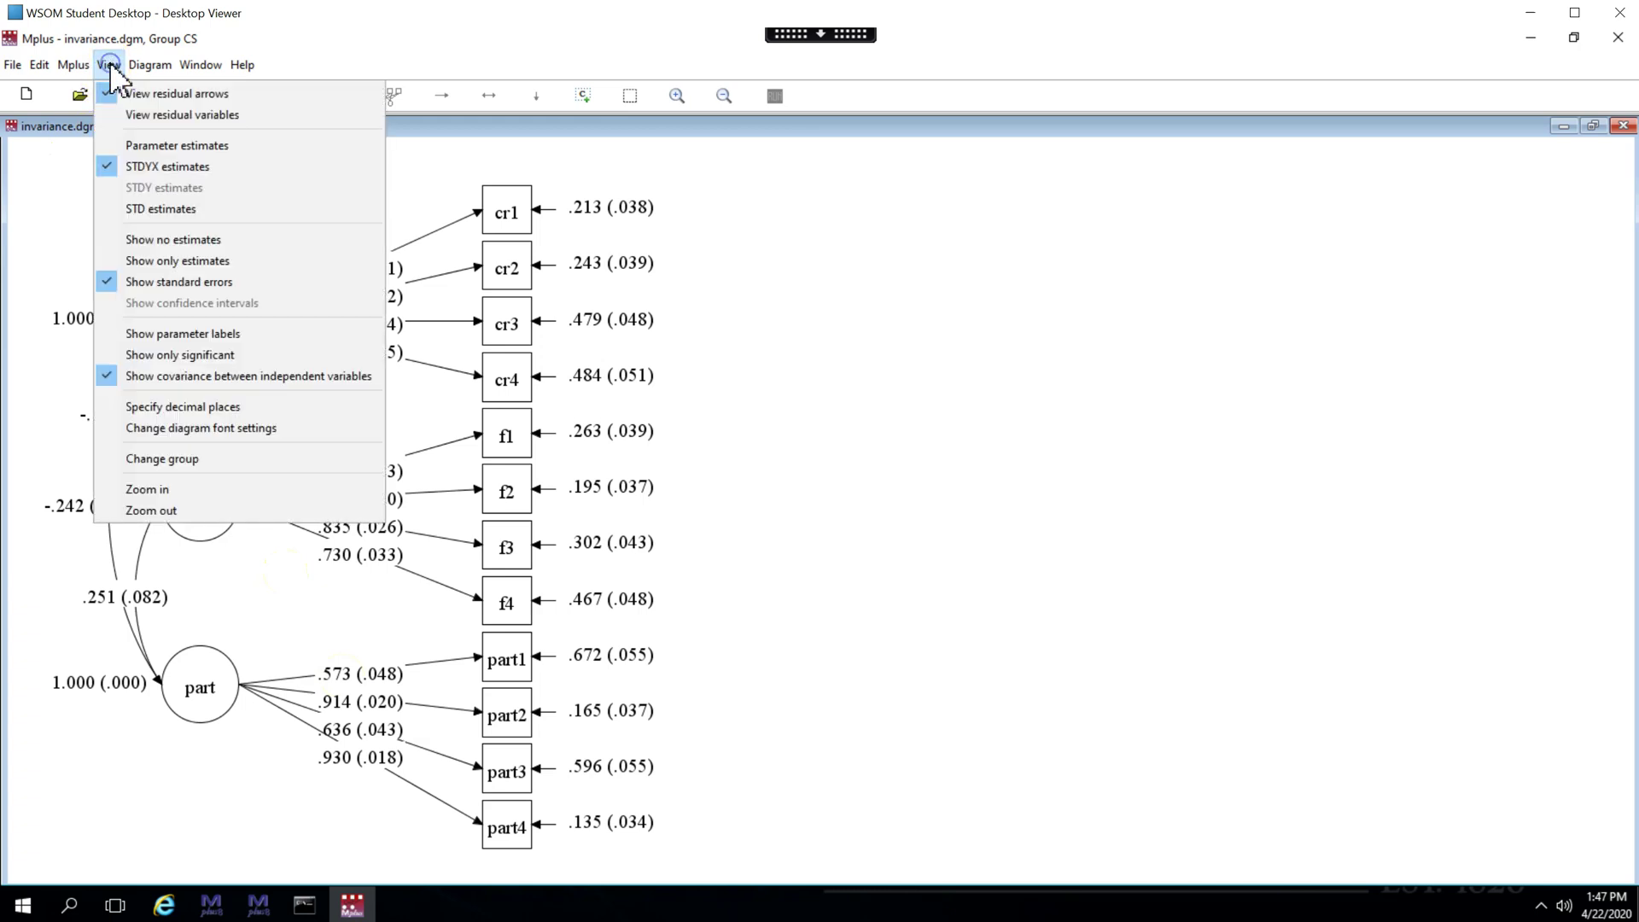
click(243, 461)
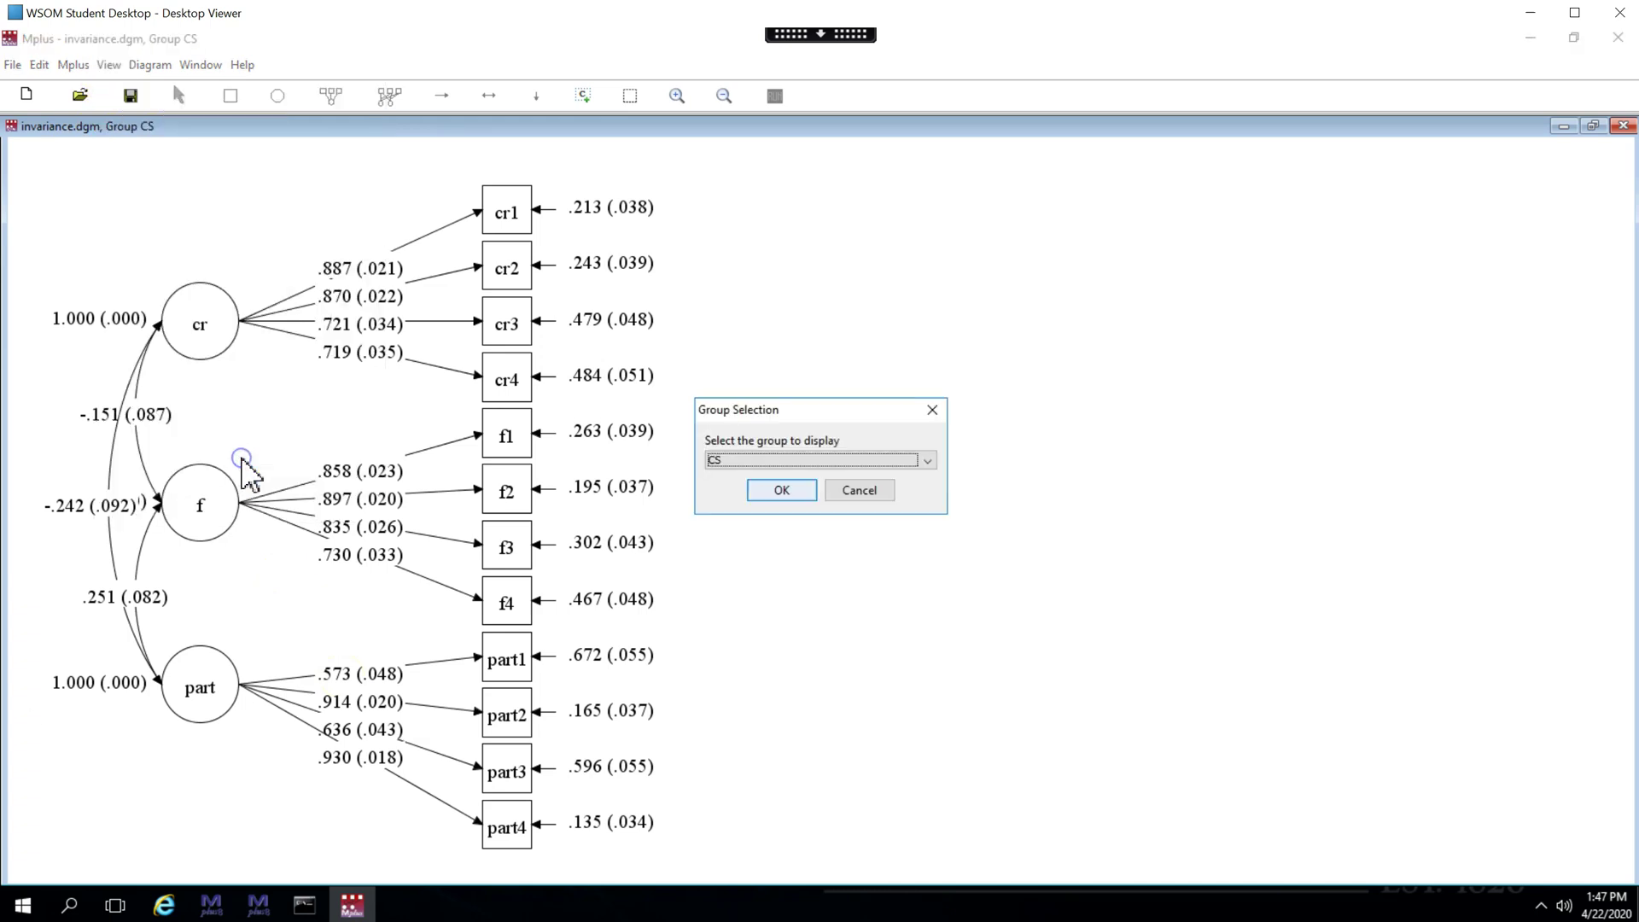
click(840, 462)
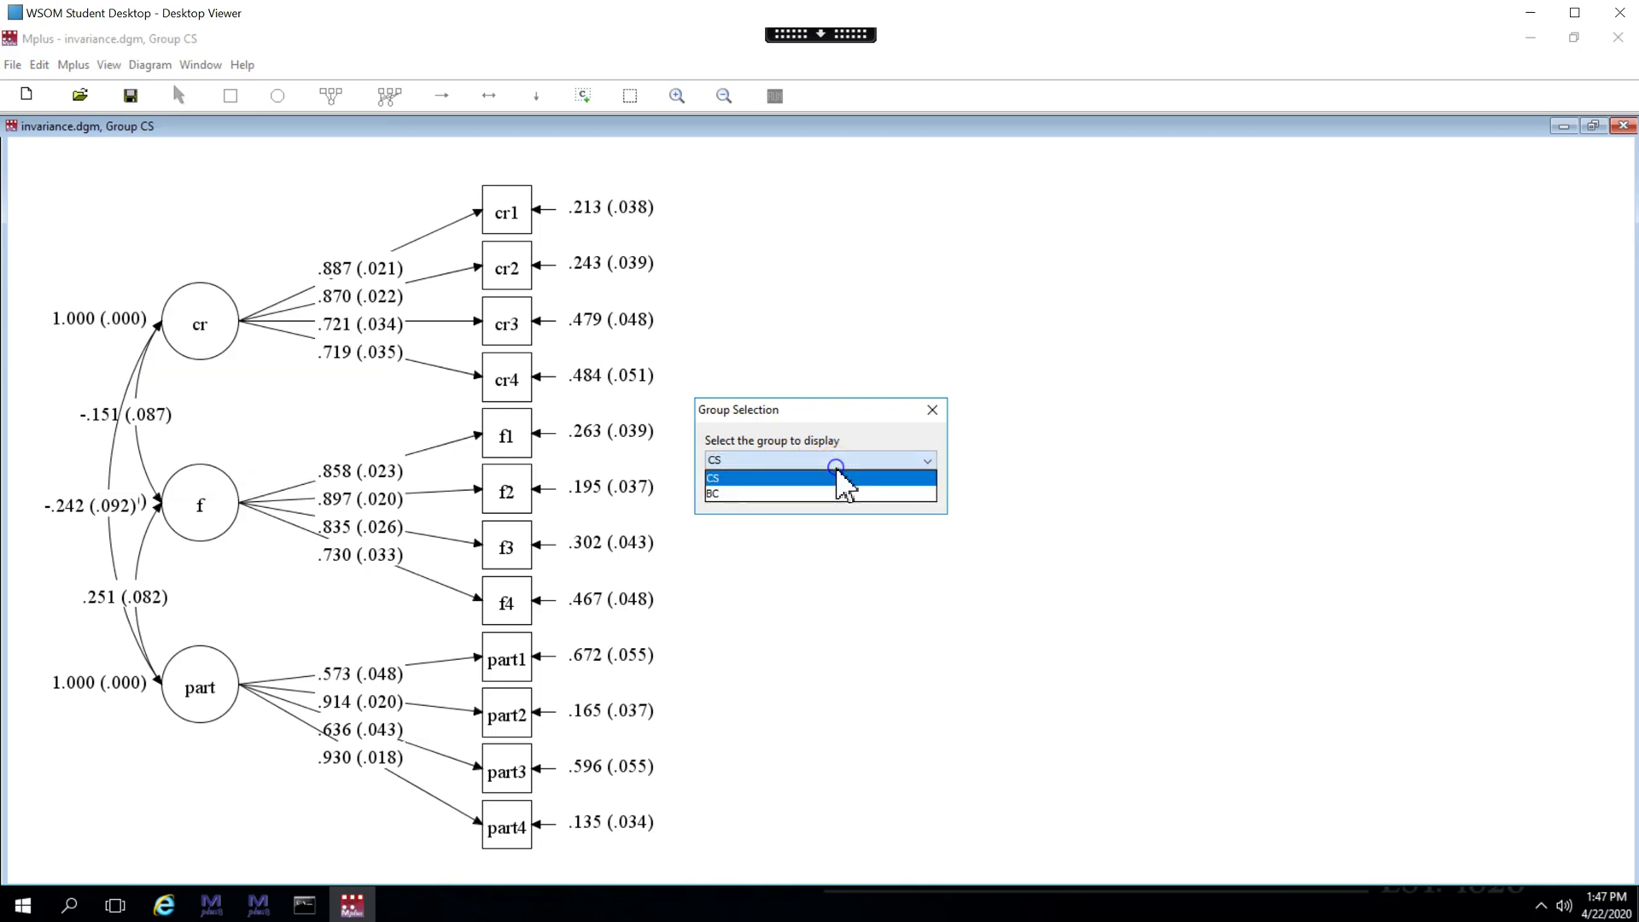
click(824, 492)
click(814, 492)
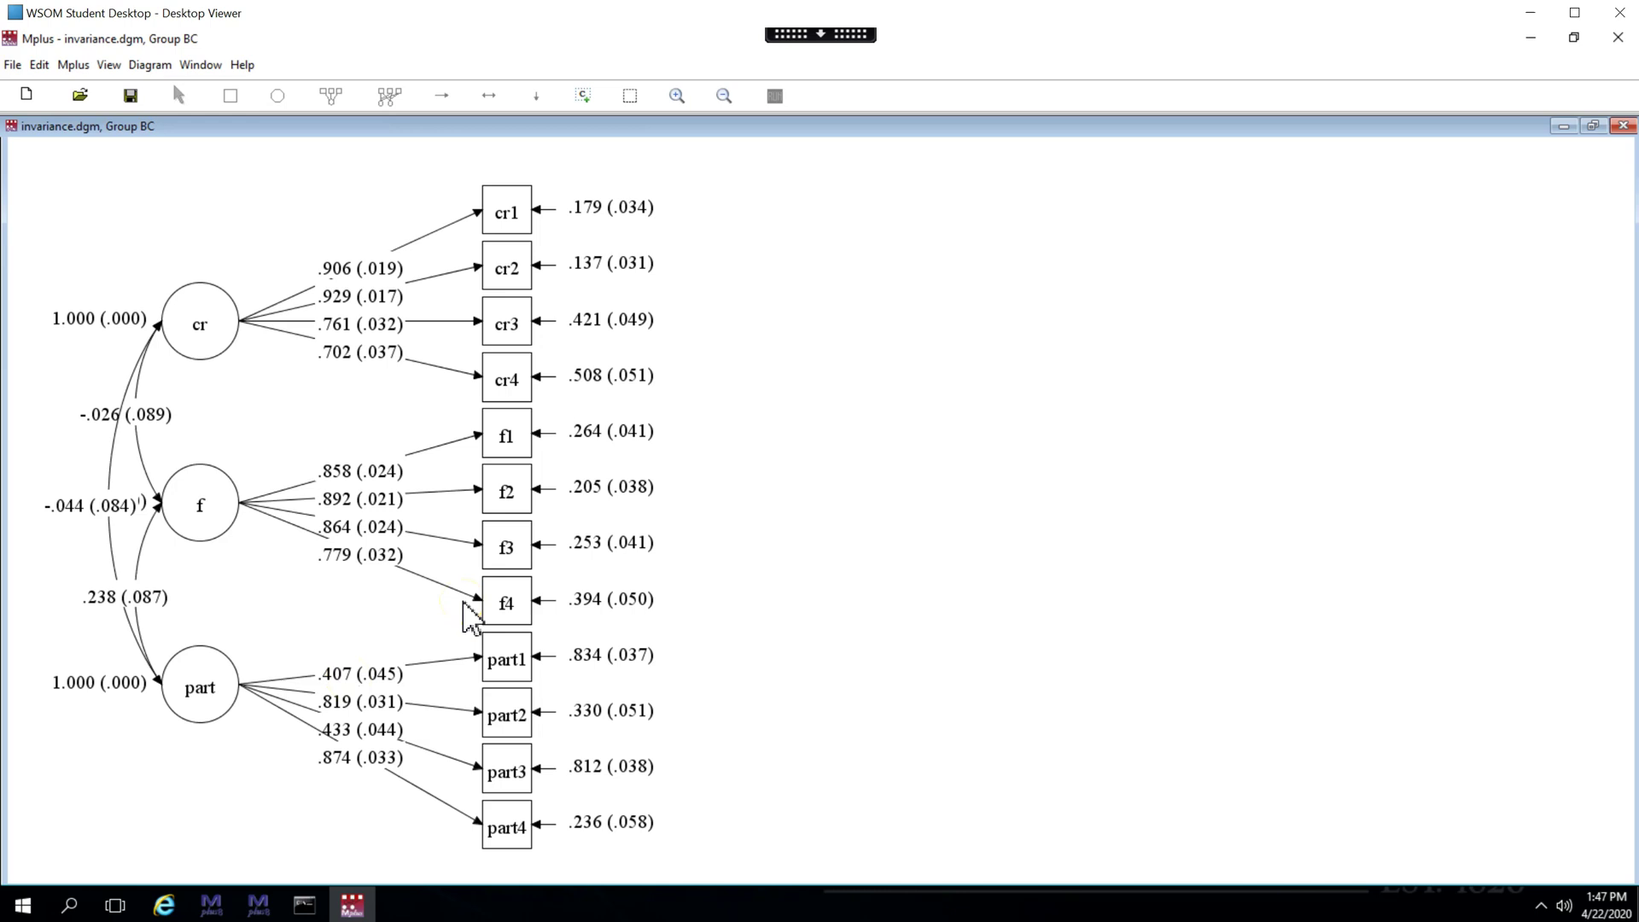
key(alt+F4)
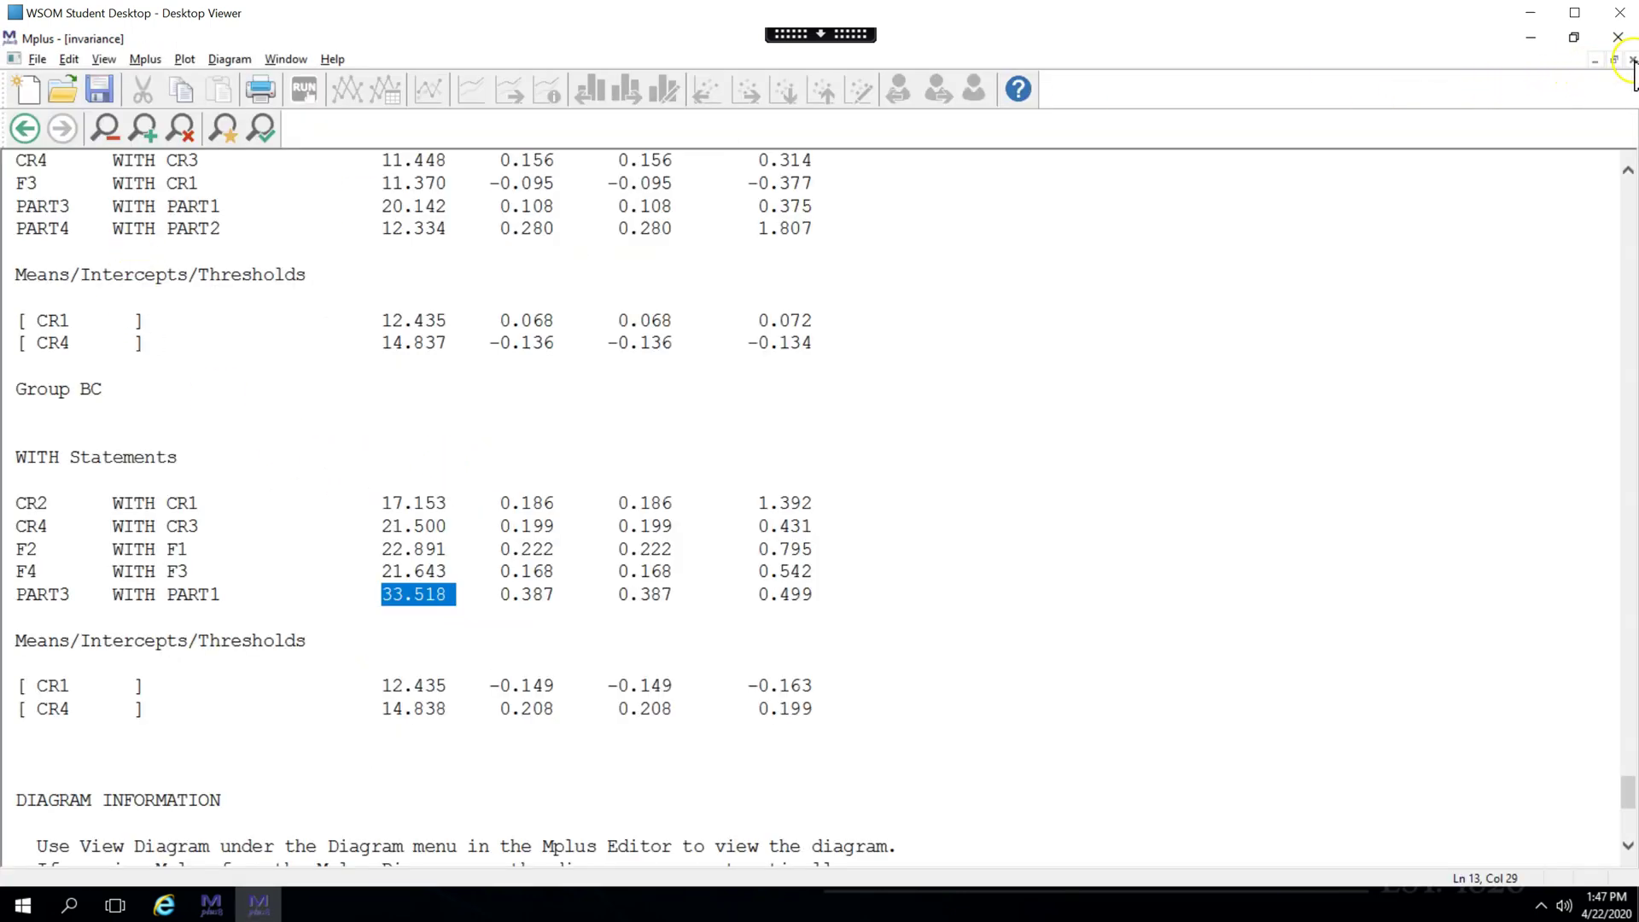
Redefine PART as part2* part3 part4 by deleting part1*, and uncomment the ANALYSIS line.
click(1631, 59)
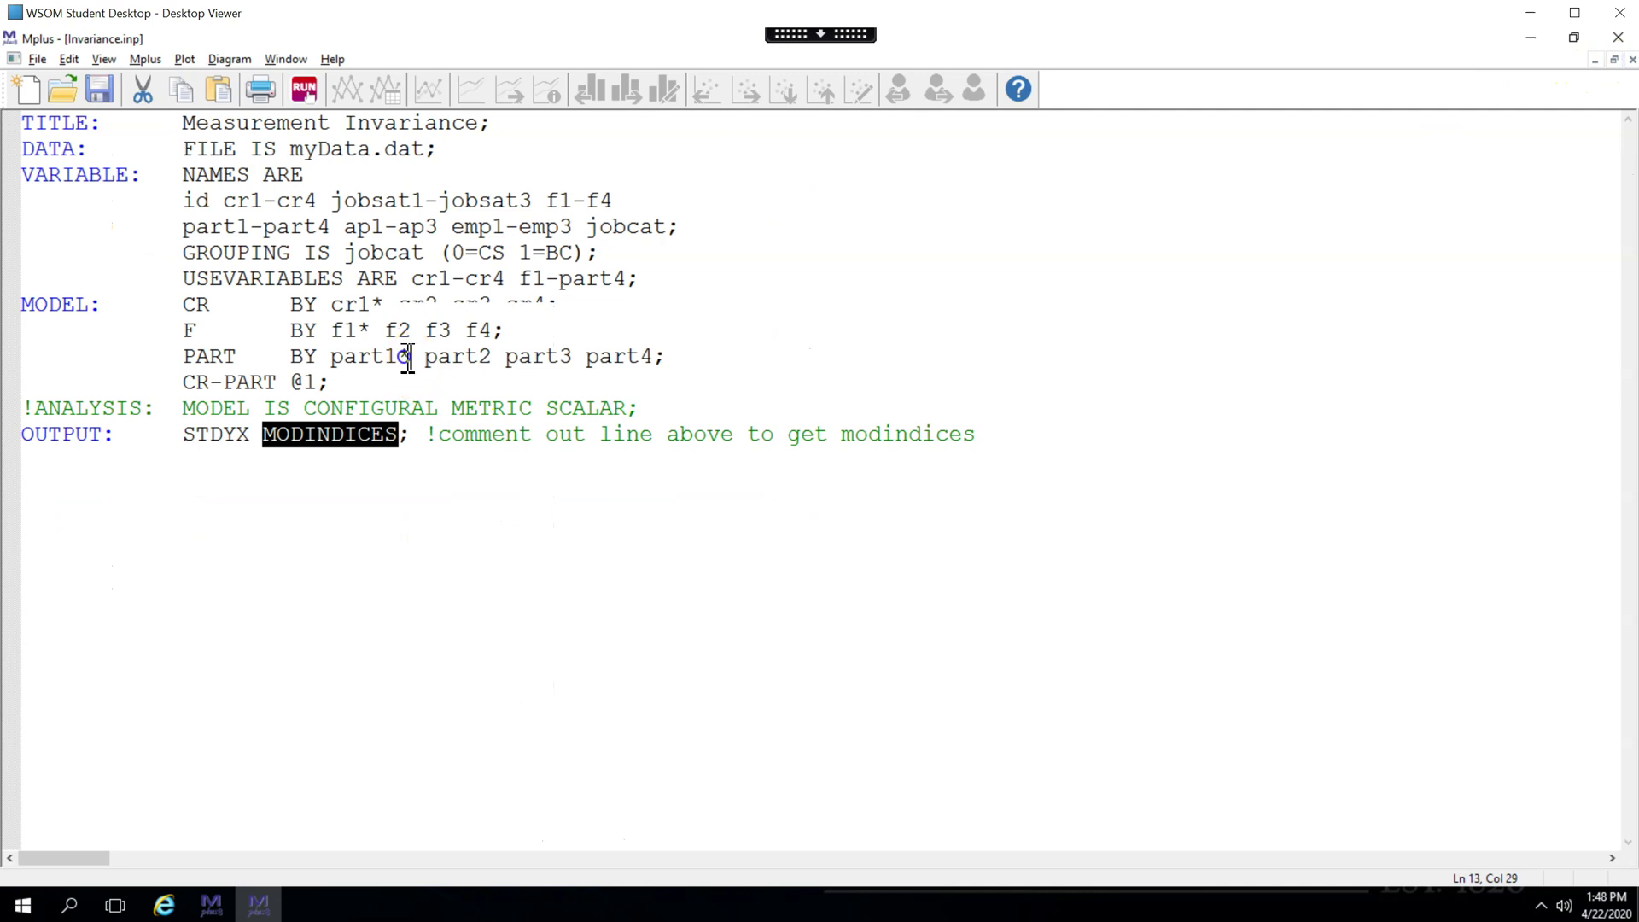
drag(410, 357, 328, 360)
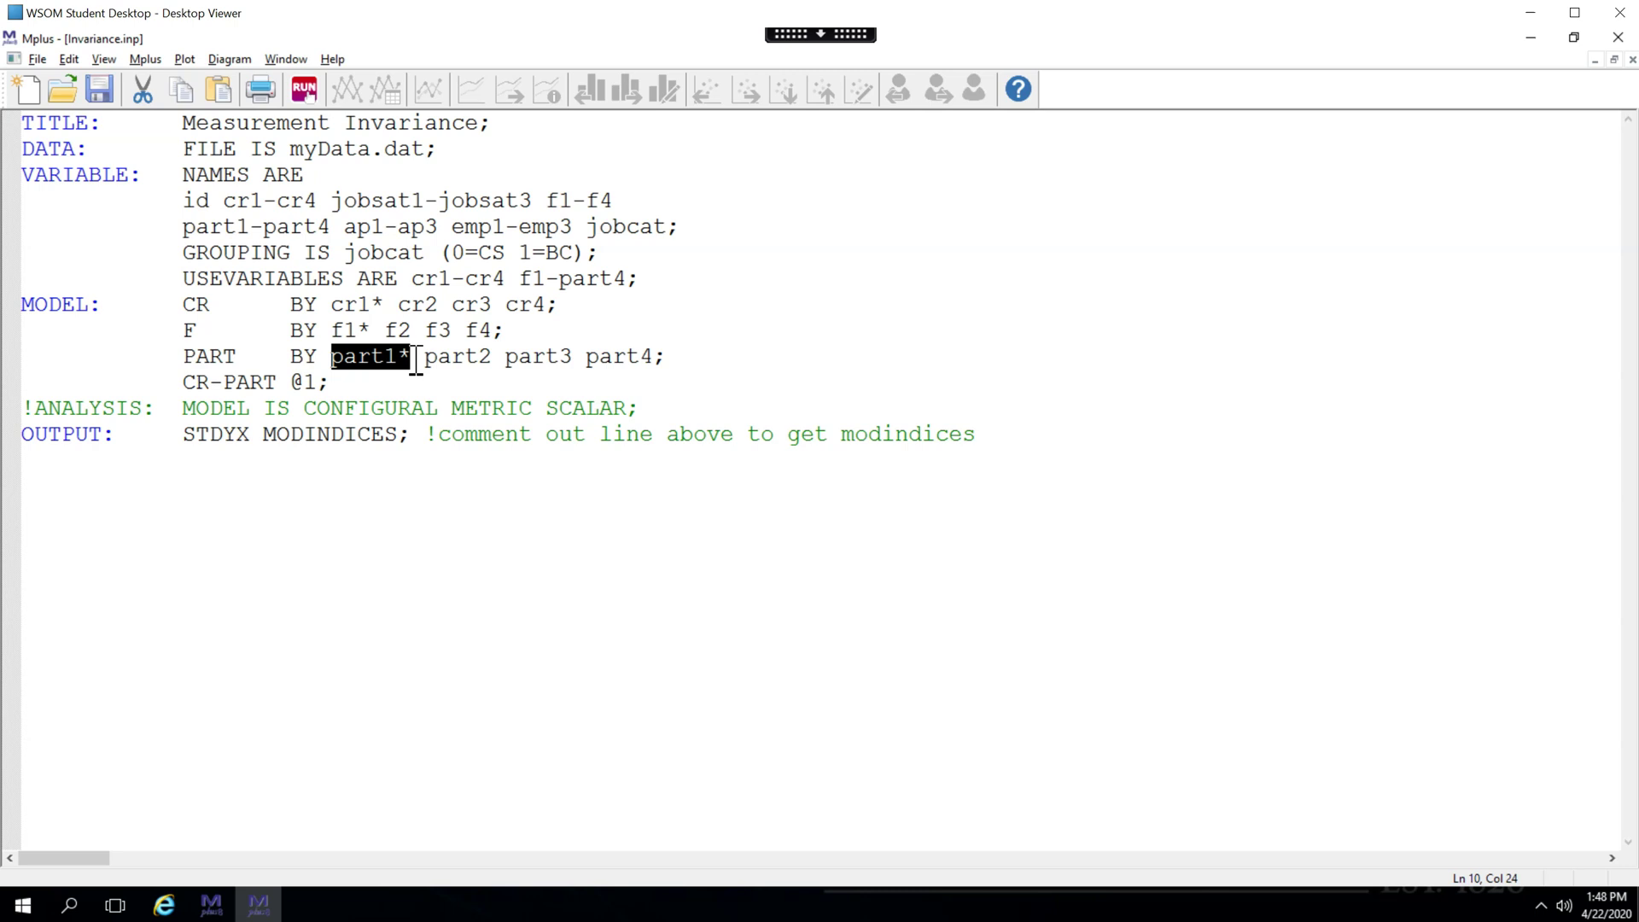
key(Delete)
key(Delete)
key(Right)
key(Right)
key(Right)
key(Right)
key(Right)
text(*)
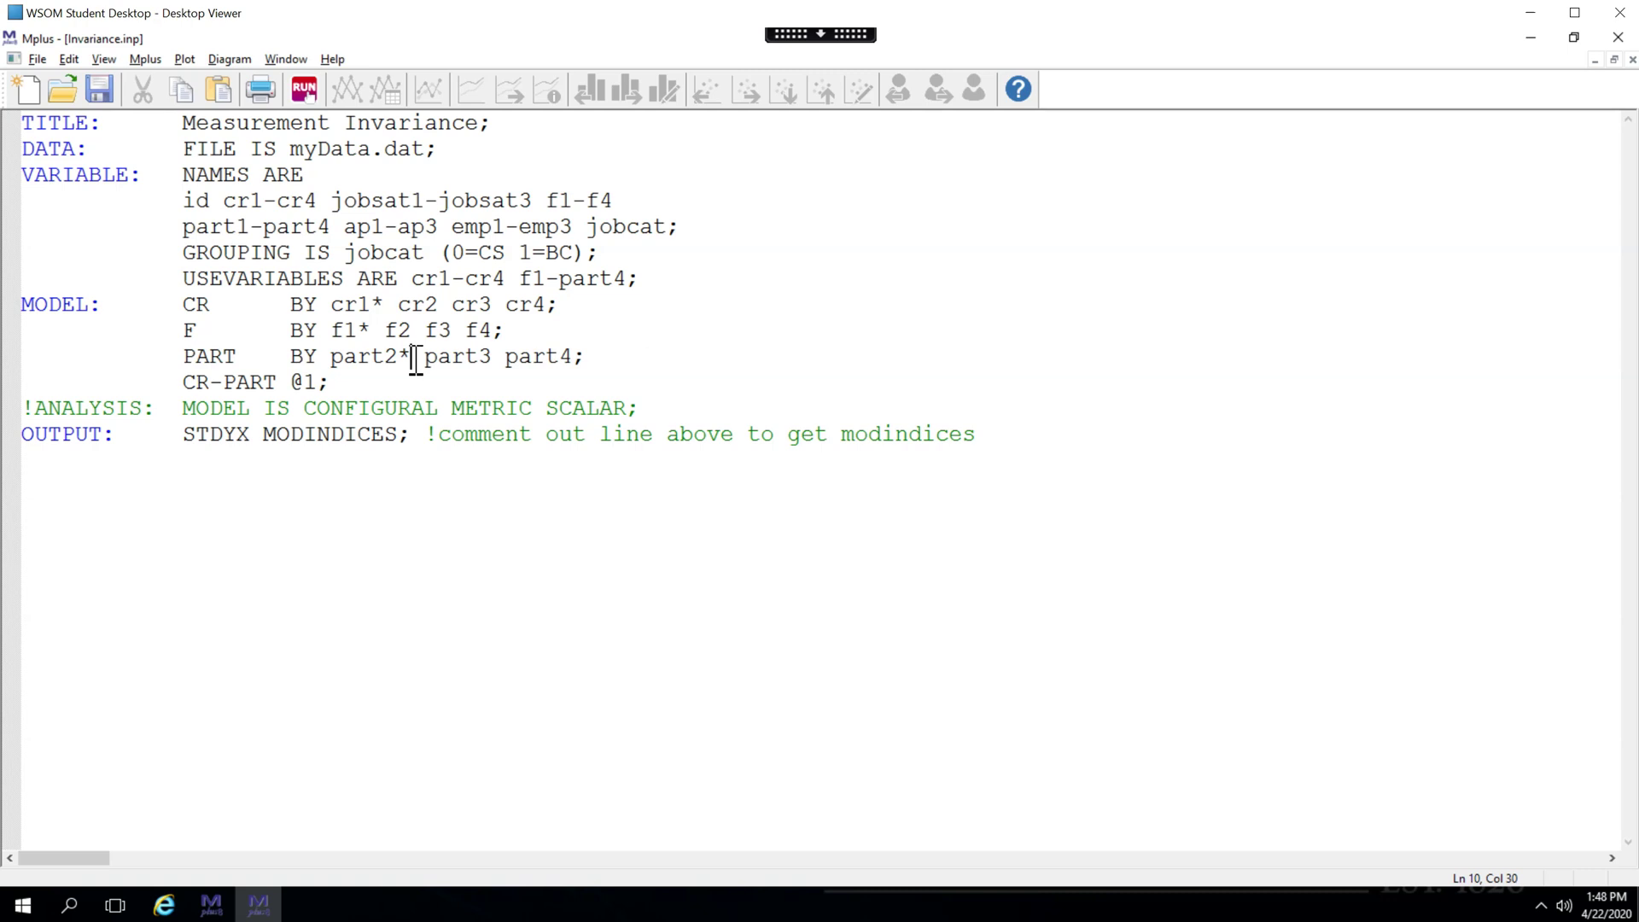
click(40, 407)
key(BackSpace)
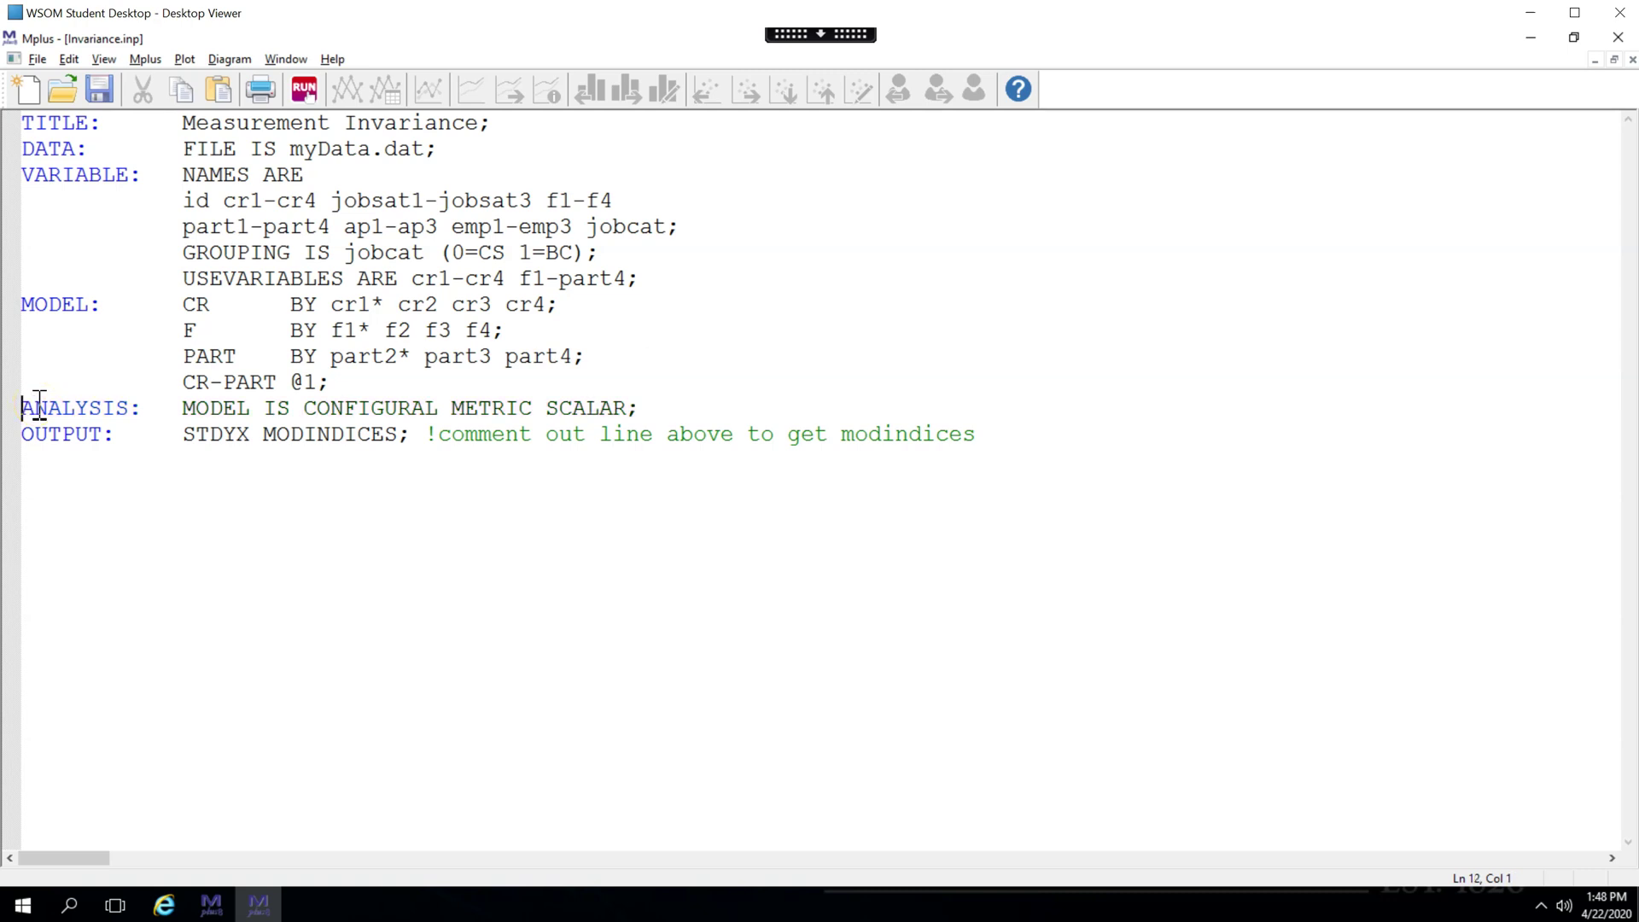
click(125, 355)
Rerun and check fit: Metric-vs-Configural p 0.5430, configural RMSEA 0.115, CFI 0.902, TLI 0.876.
key(alt+r)
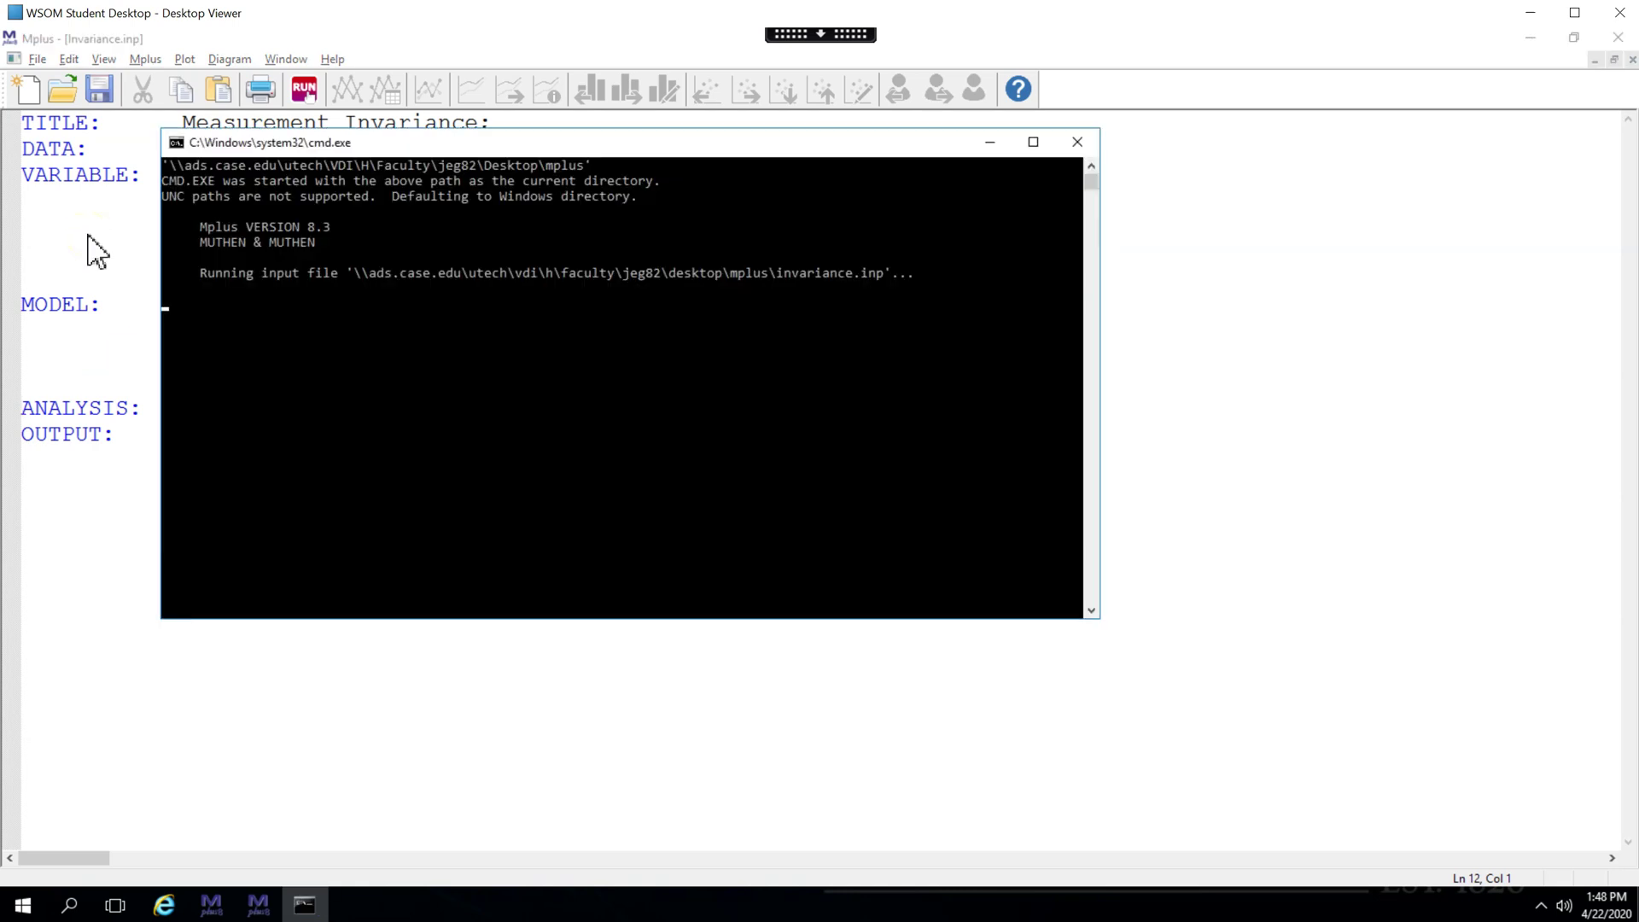
scroll(392, 458, down, 2)
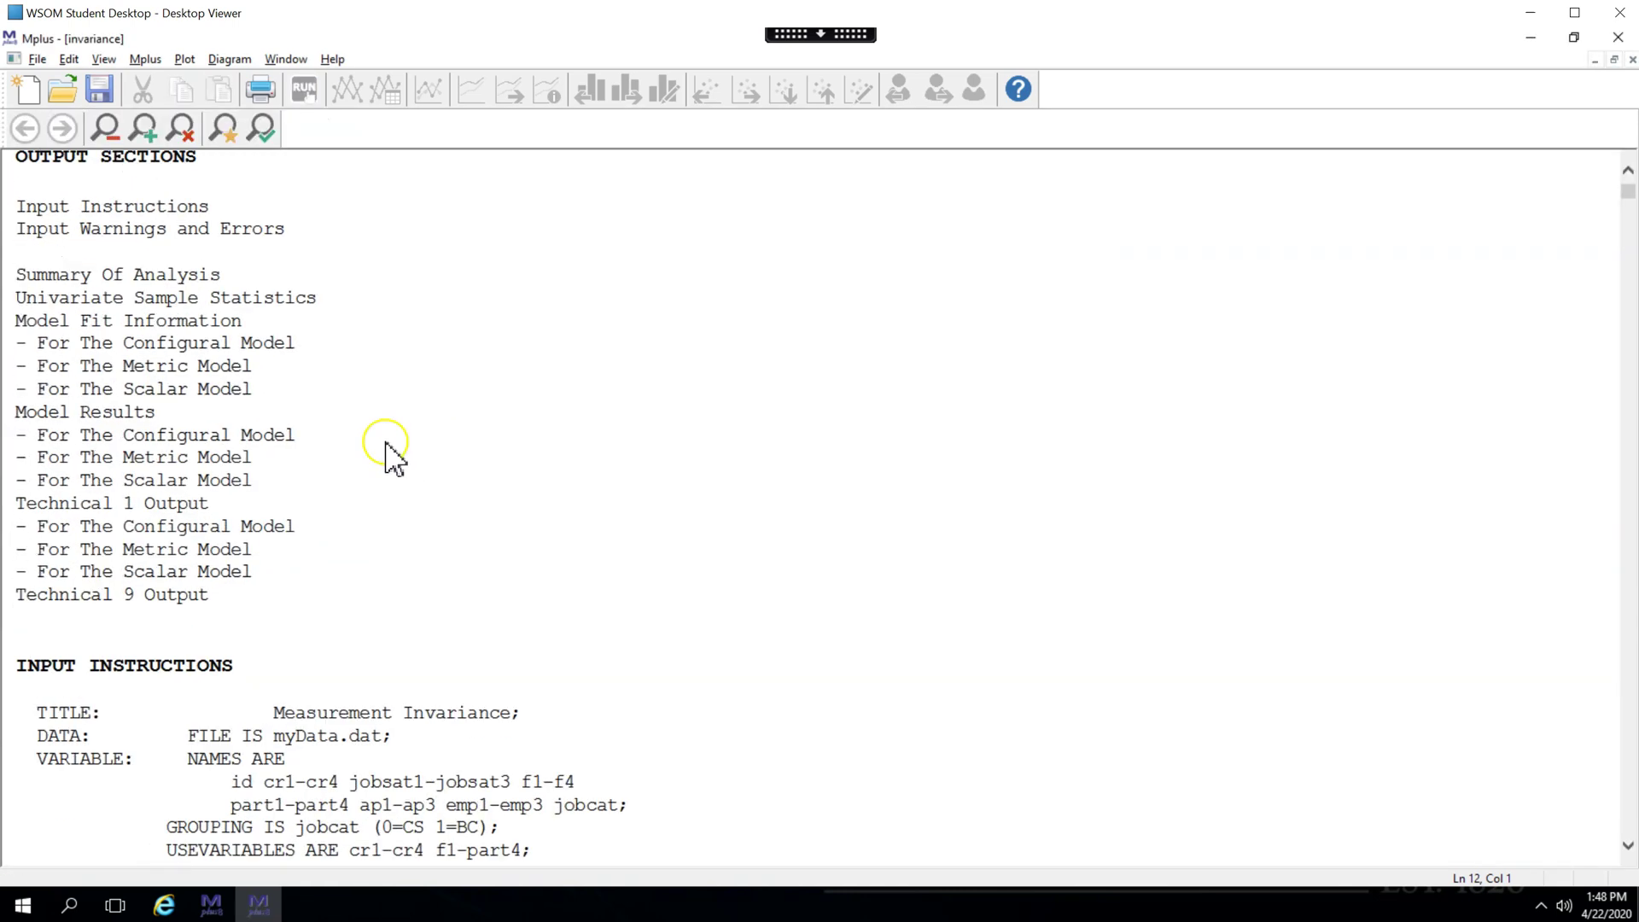
click(168, 324)
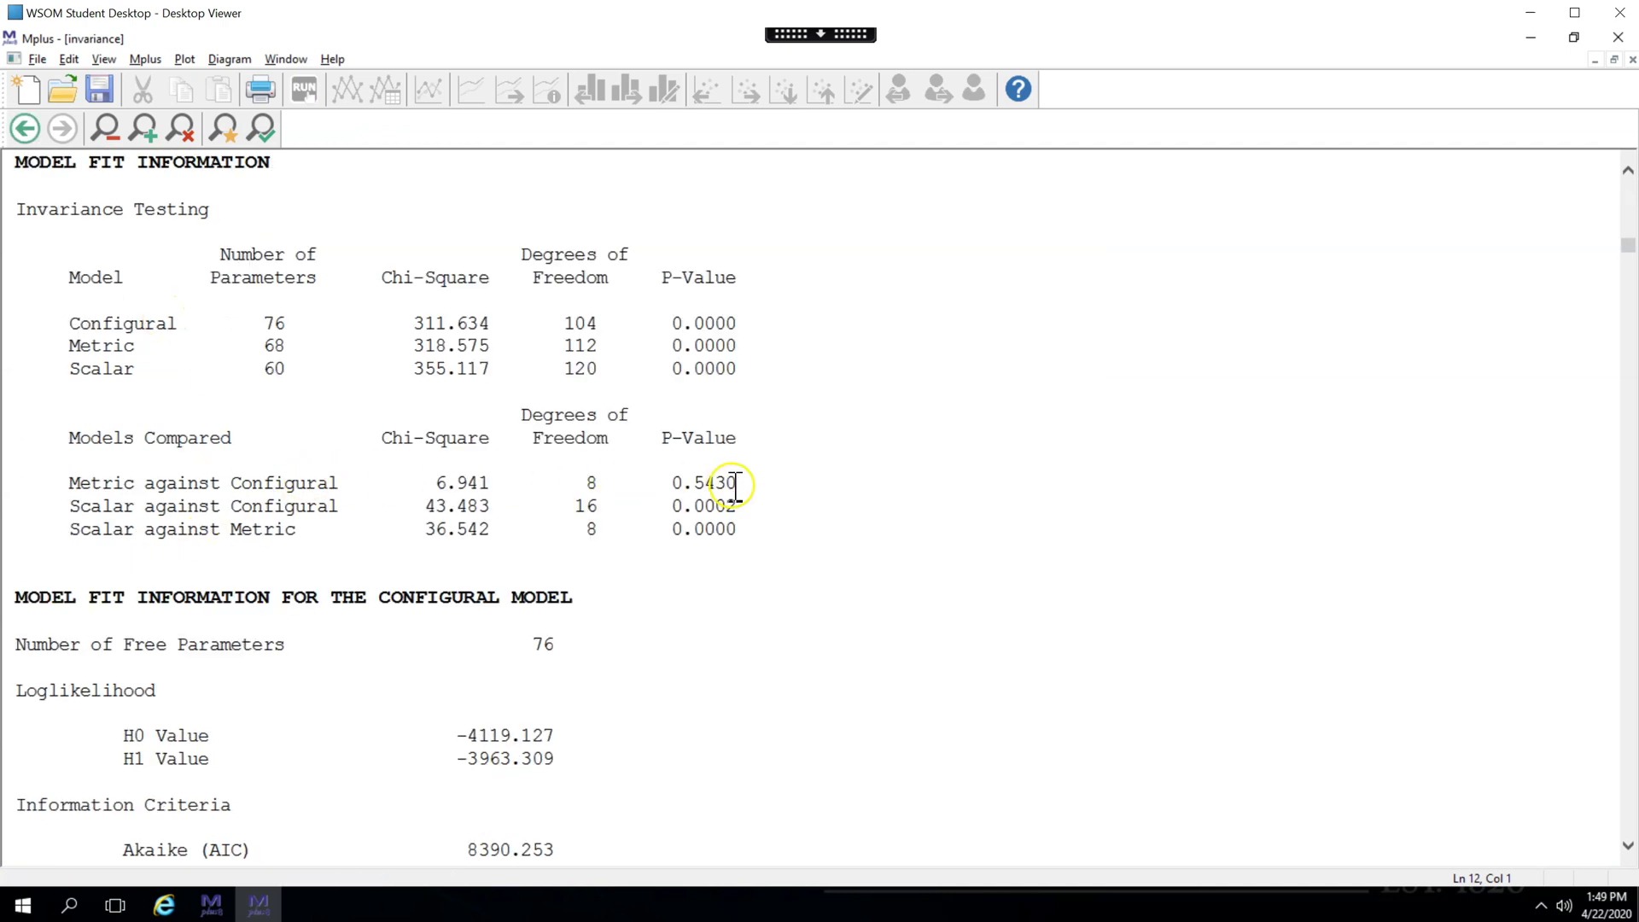
drag(736, 483, 693, 487)
scroll(699, 503, down, 6)
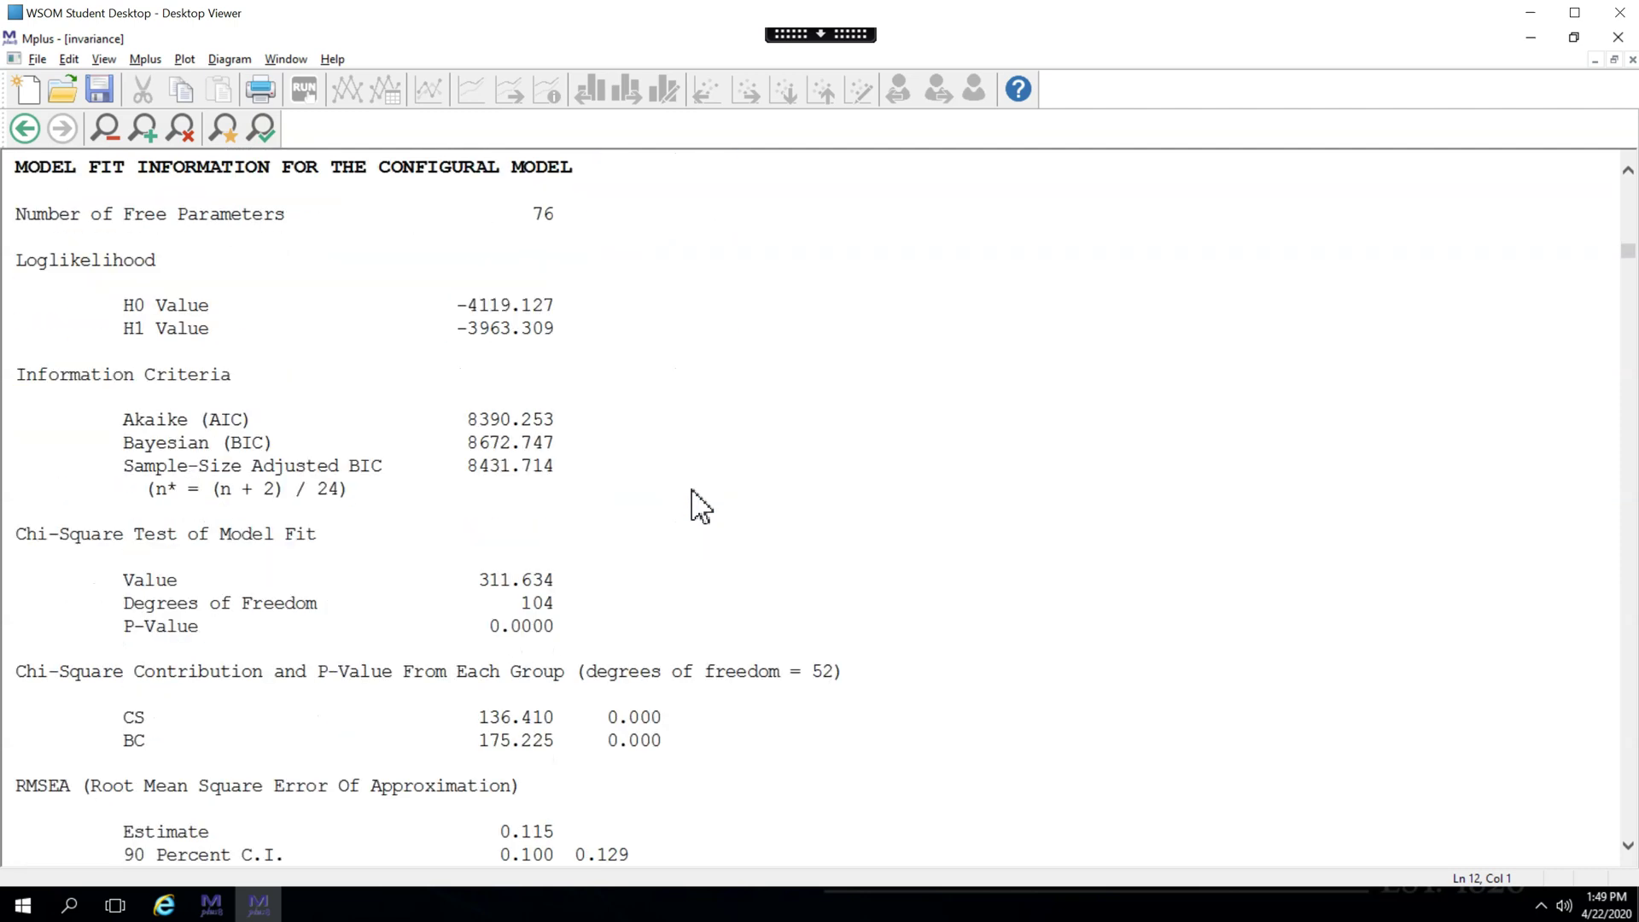
scroll(689, 546, down, 2)
click(663, 742)
scroll(614, 759, down, 2)
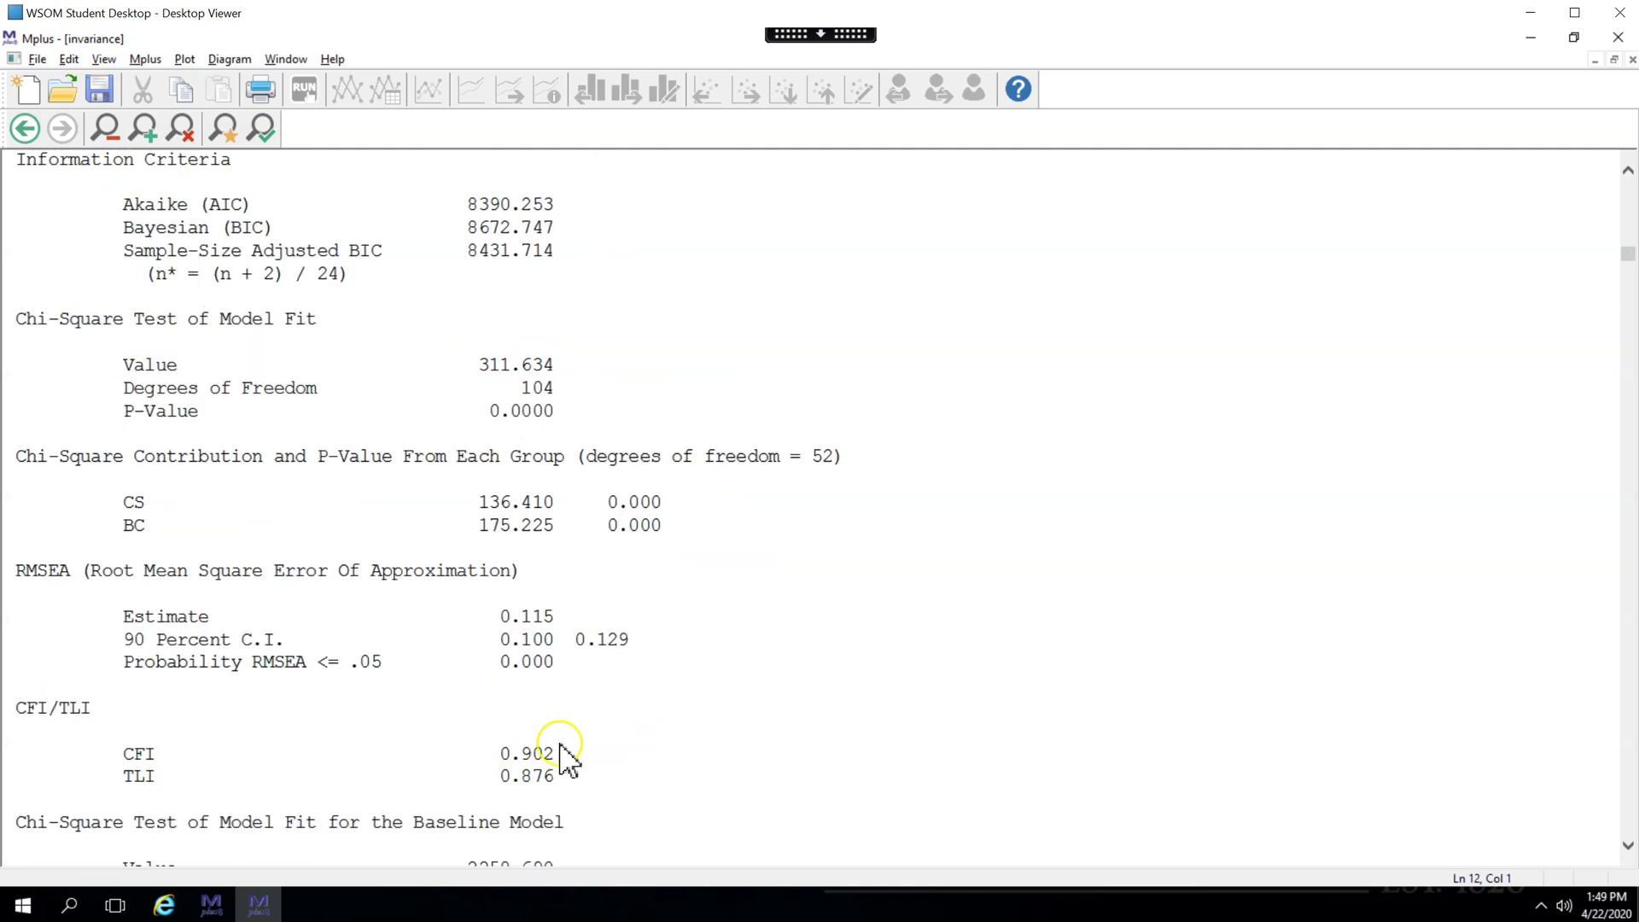
scroll(563, 755, down, 2)
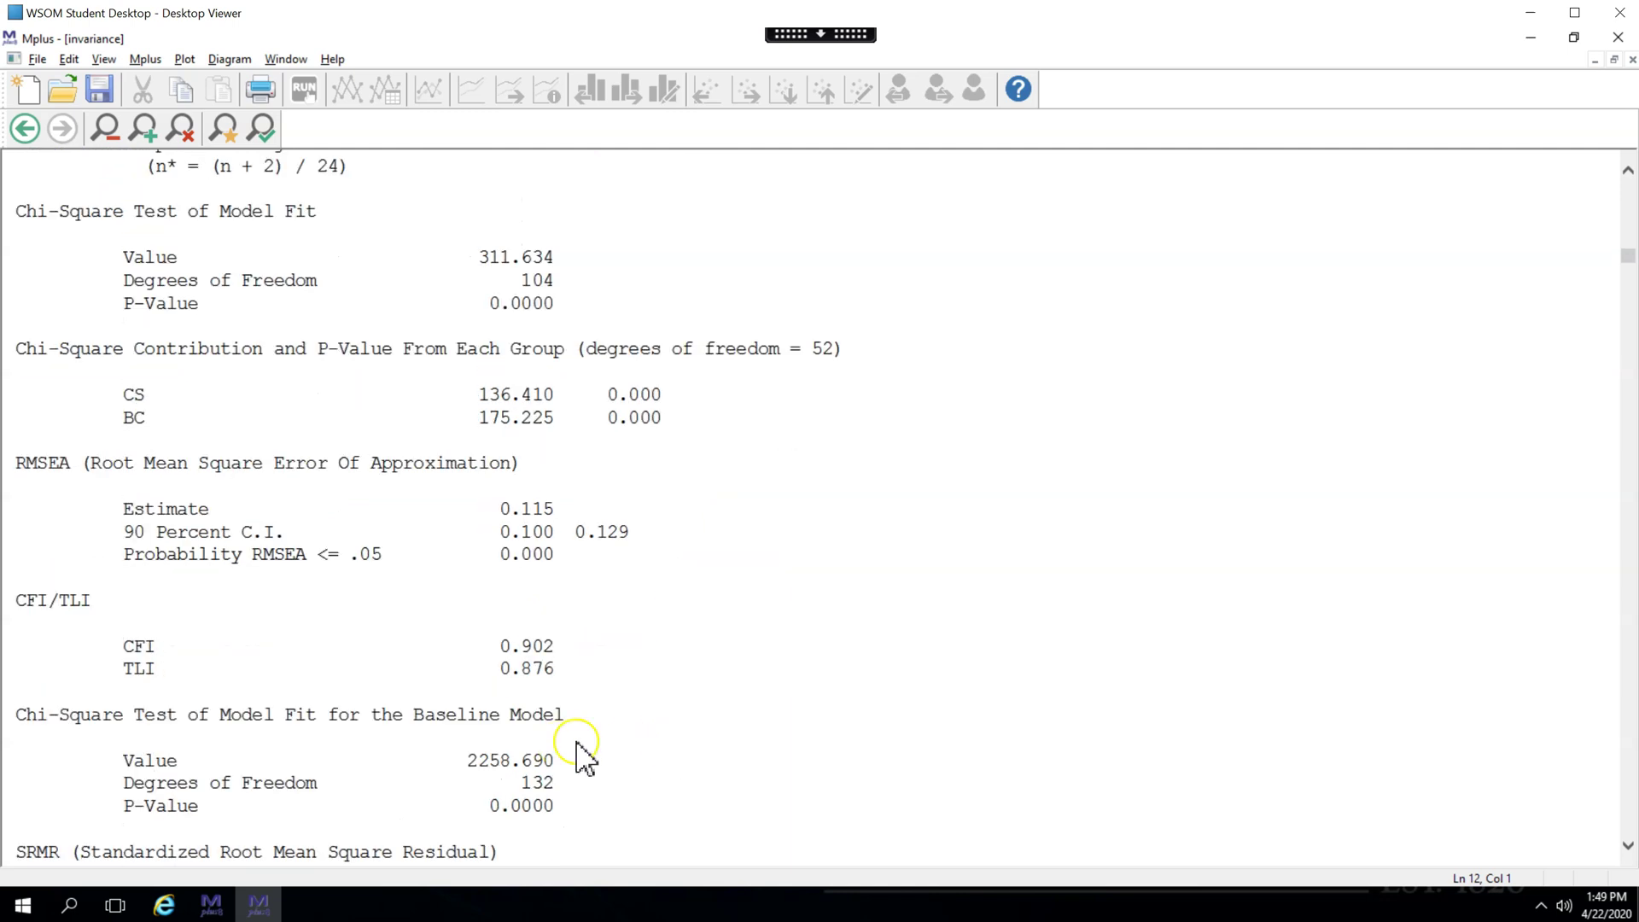
scroll(578, 755, down, 6)
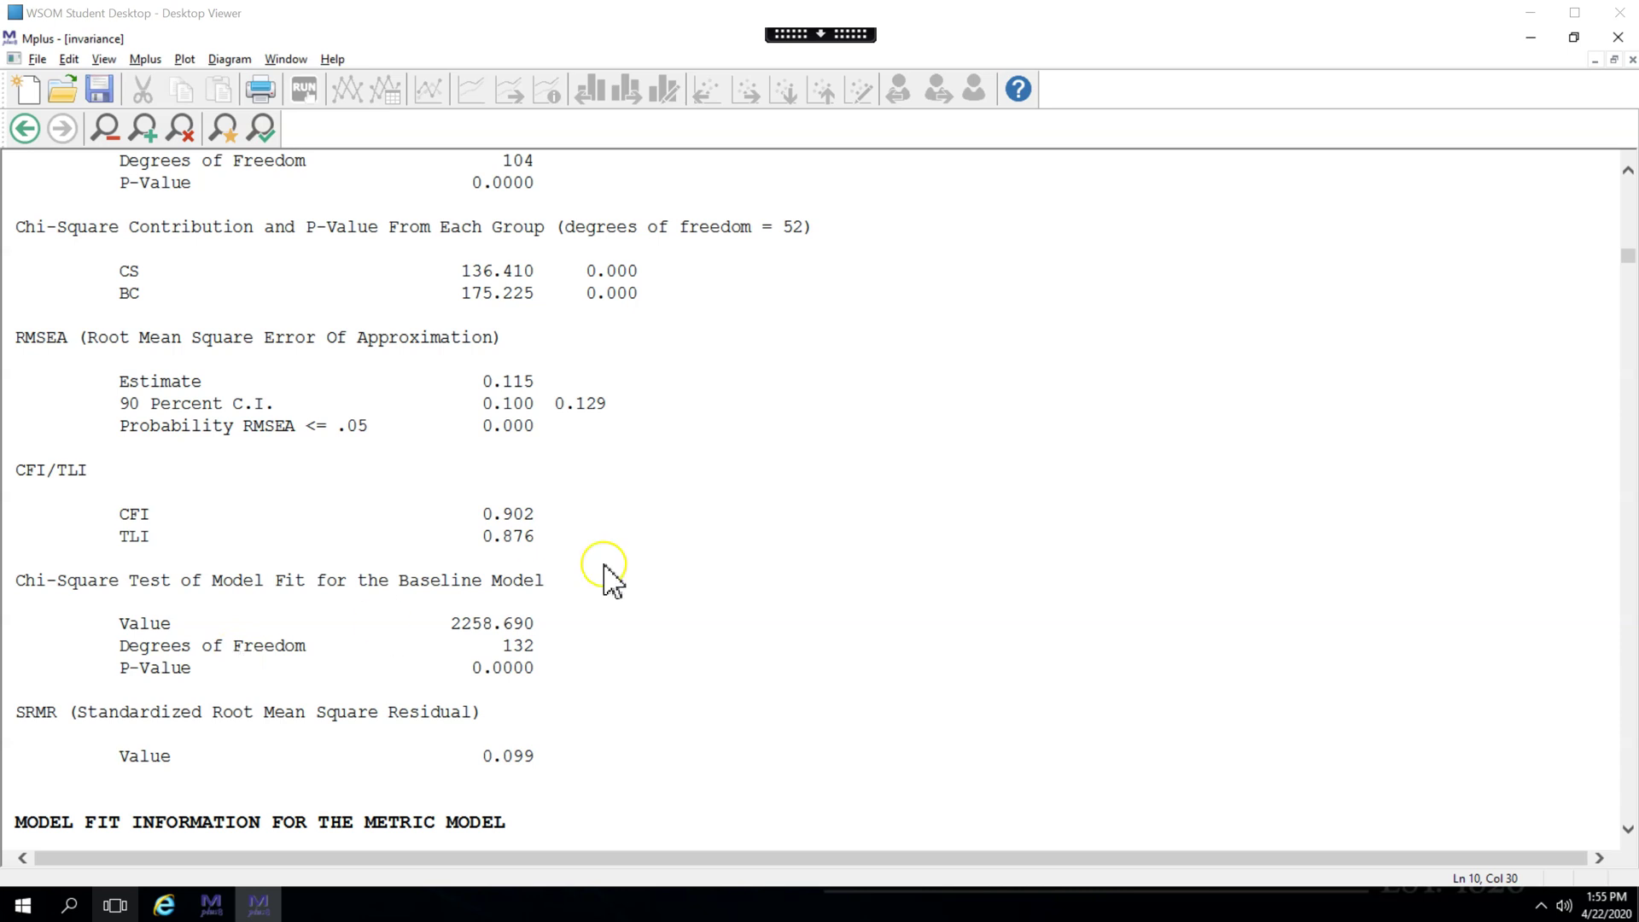
In the configural Model Results, highlight PART3's weak 0.342 loading on PART.
key(alt+Left)
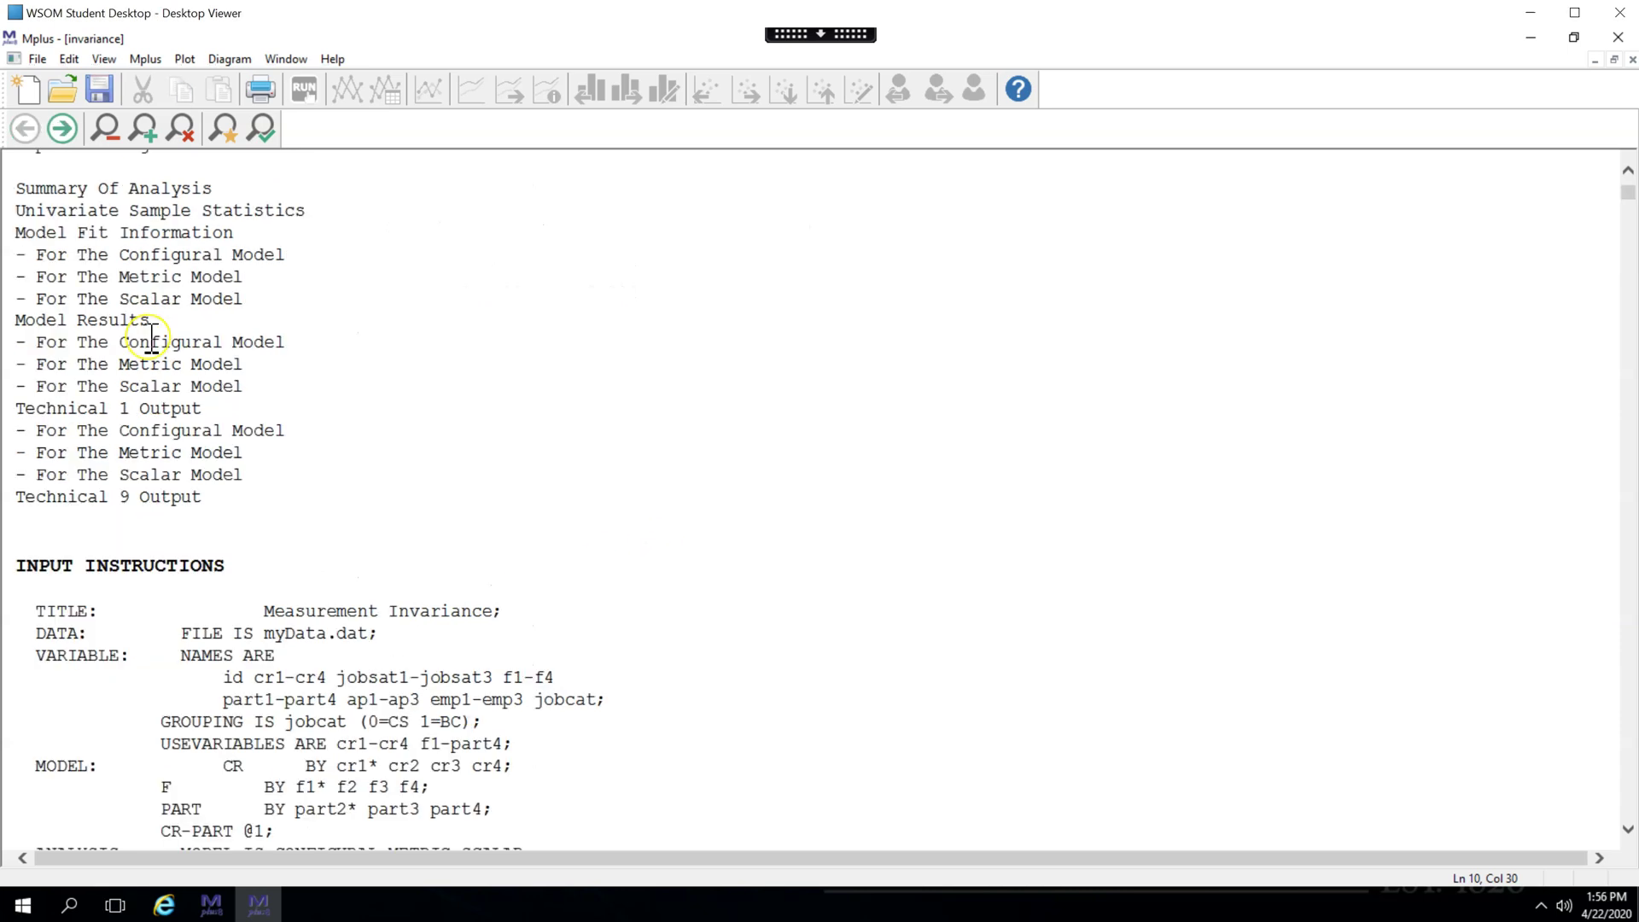
click(152, 341)
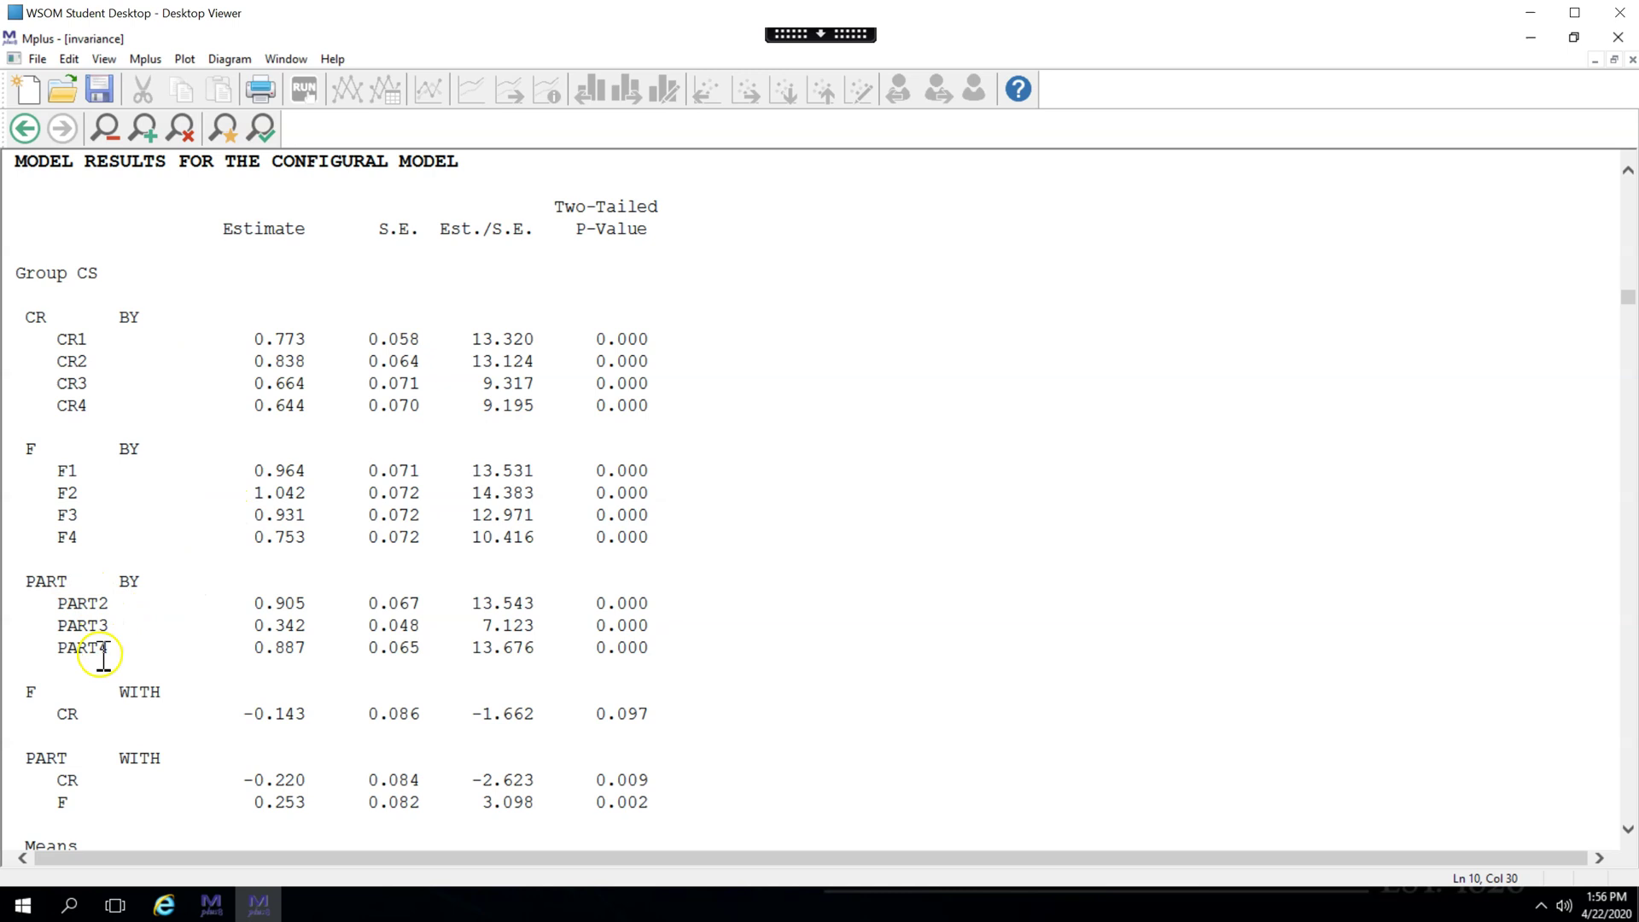
drag(317, 630, 254, 628)
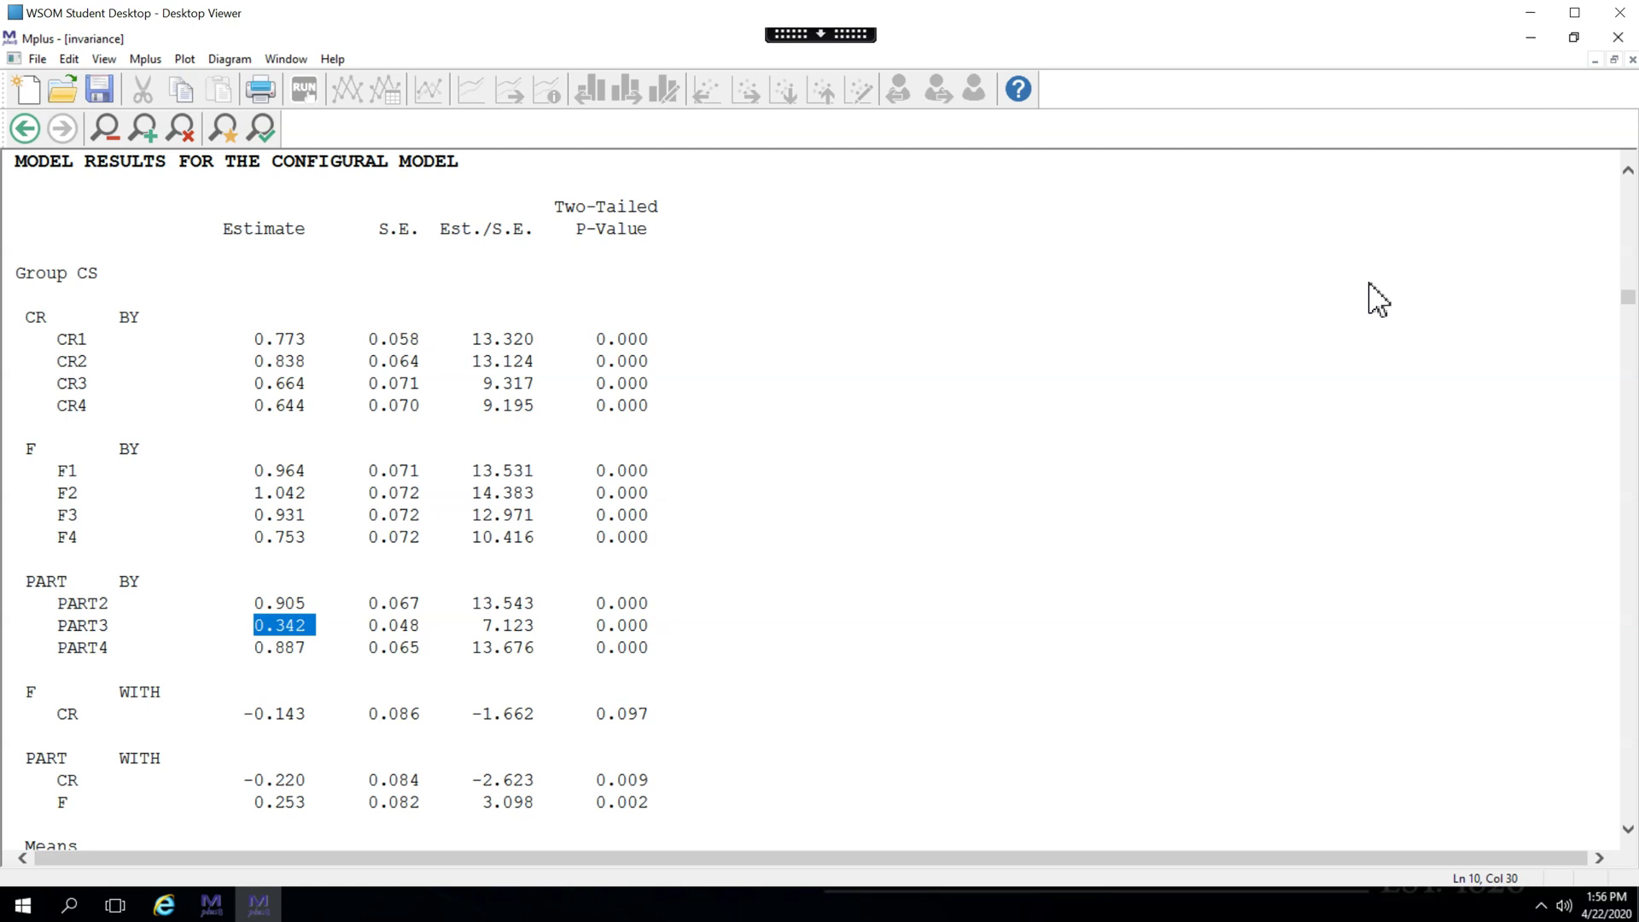
Restore the PART factor to part1* part2 part3 part4, dropping the asterisk after part2.
click(1631, 60)
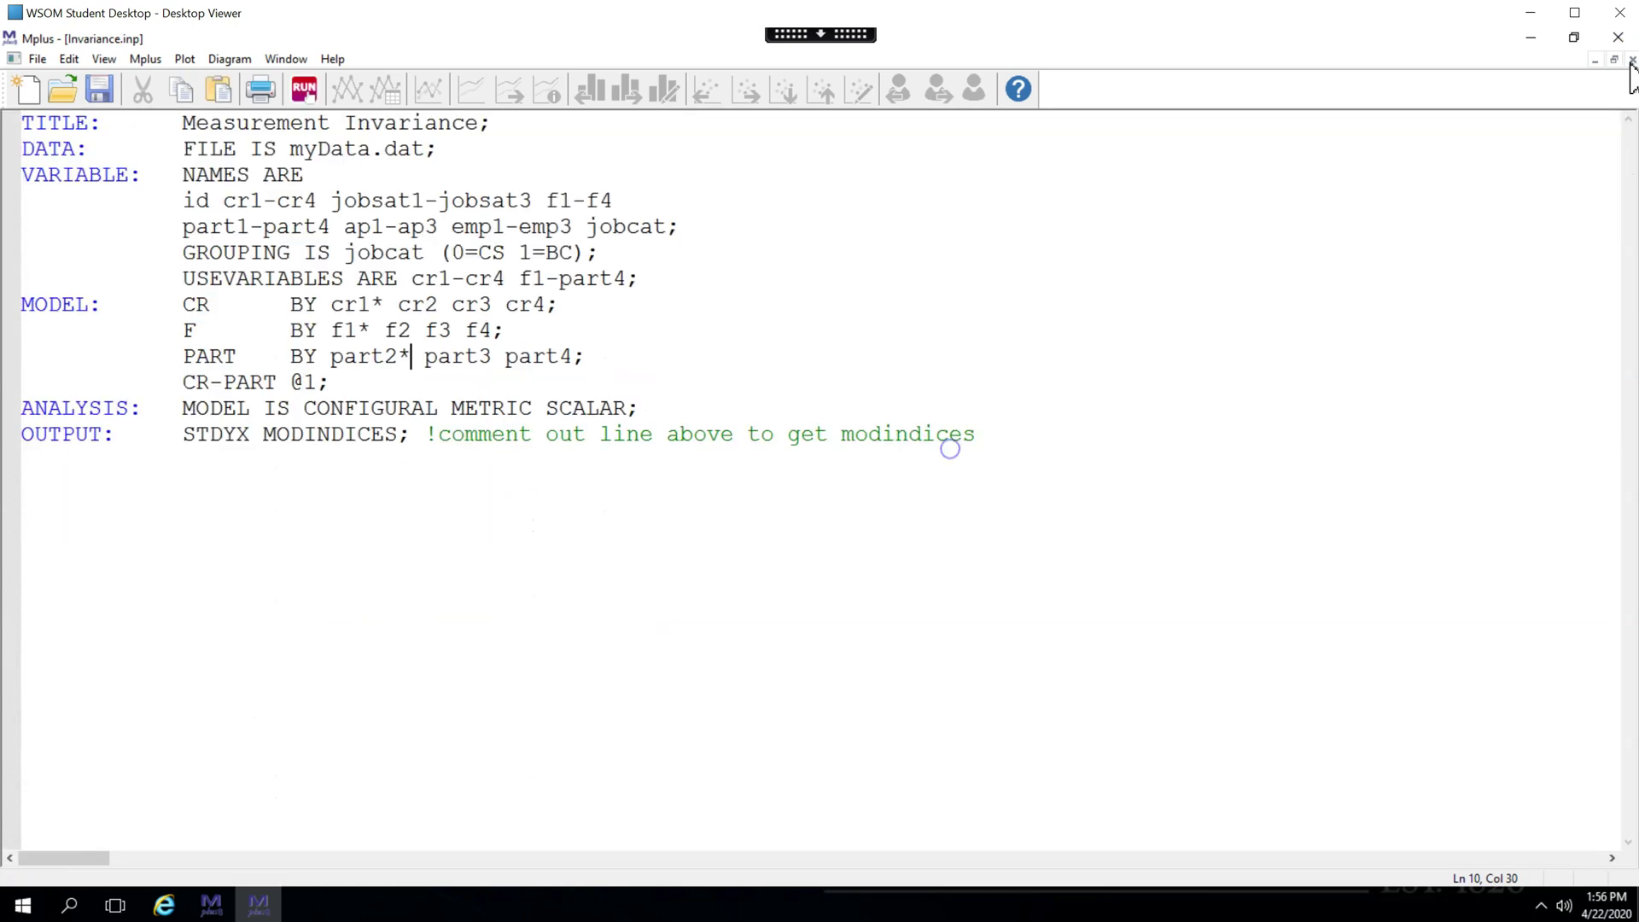
key(BackSpace)
click(340, 362)
text(part1* part)
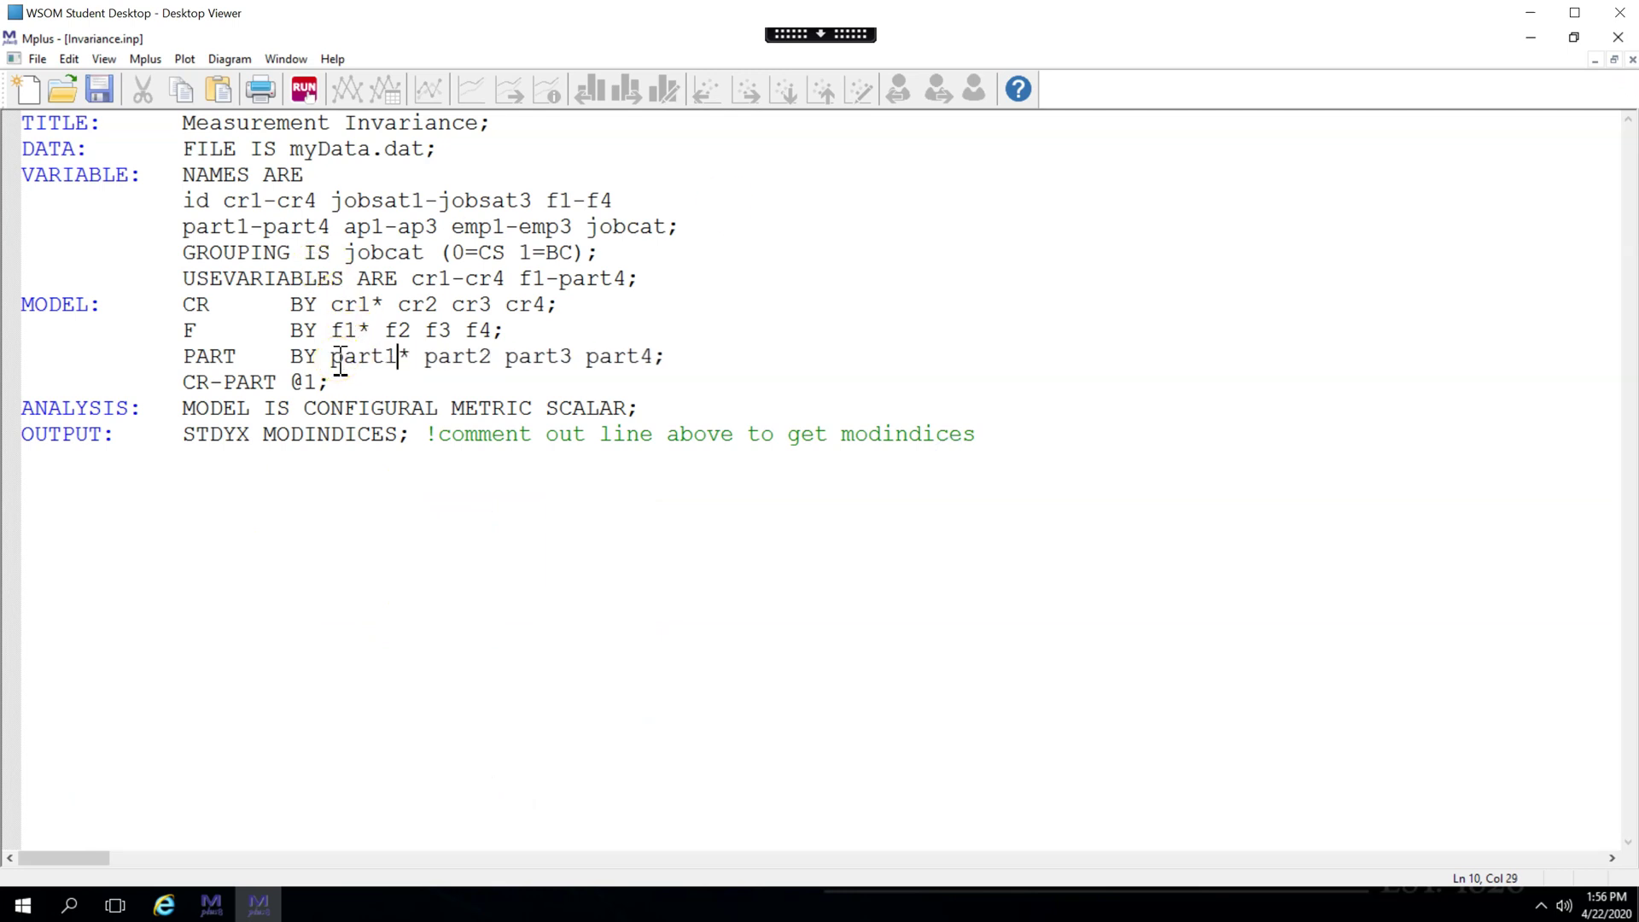
key(Down)
key(Down)
key(Home)
Add a 'part1 WITH part3;' line below CR-PART @1.
click(360, 383)
key(Return)
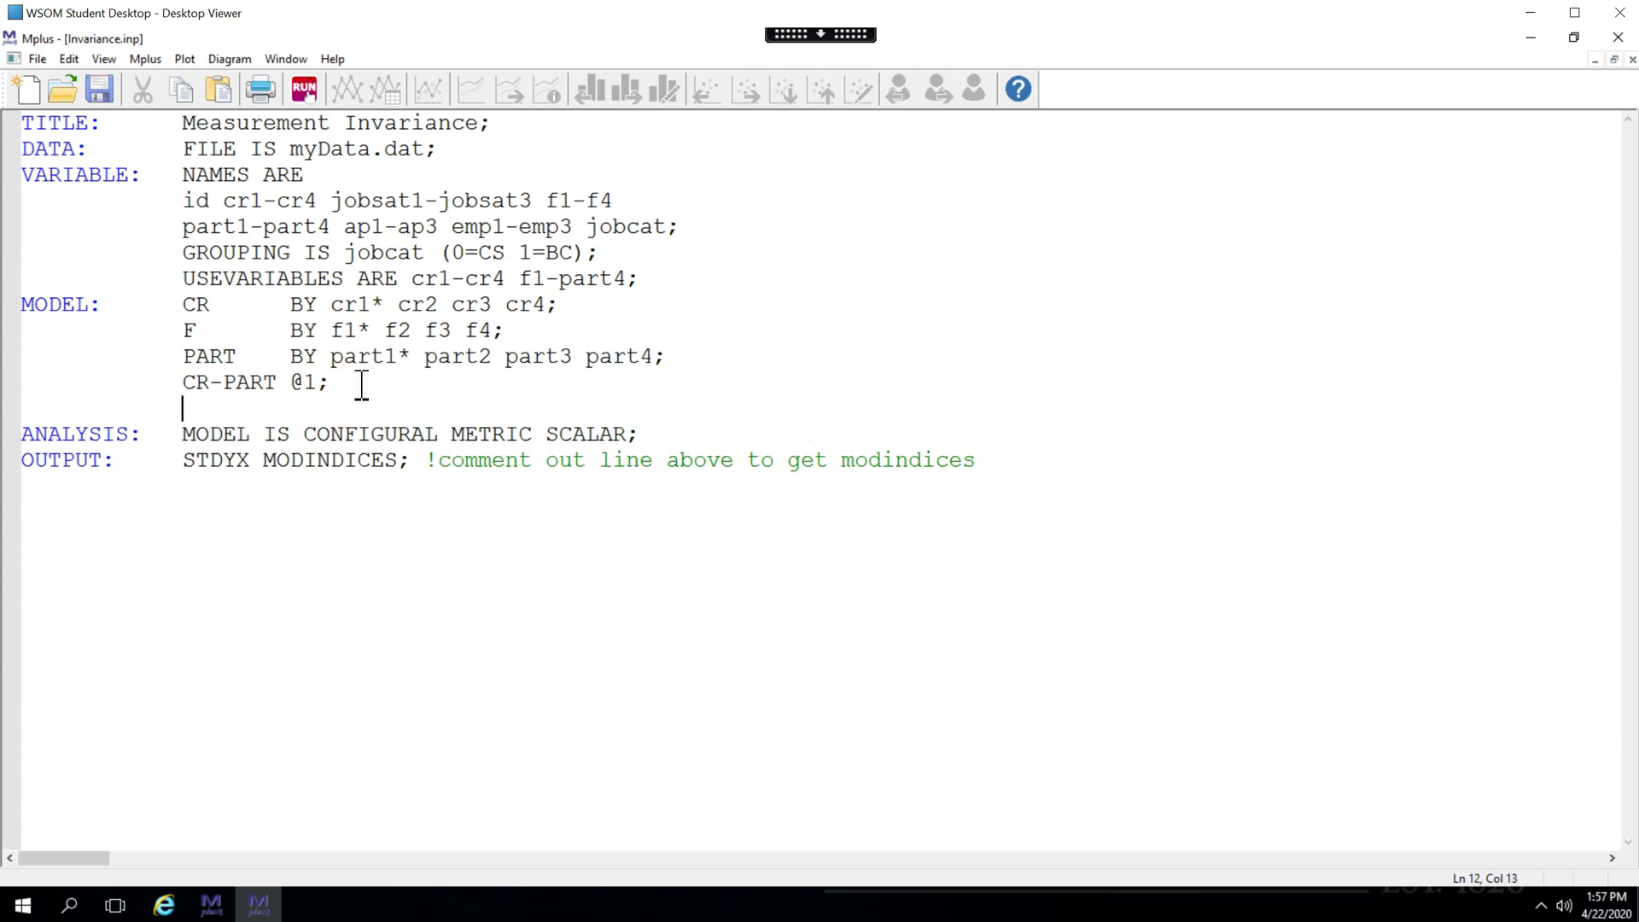
text(part 1)
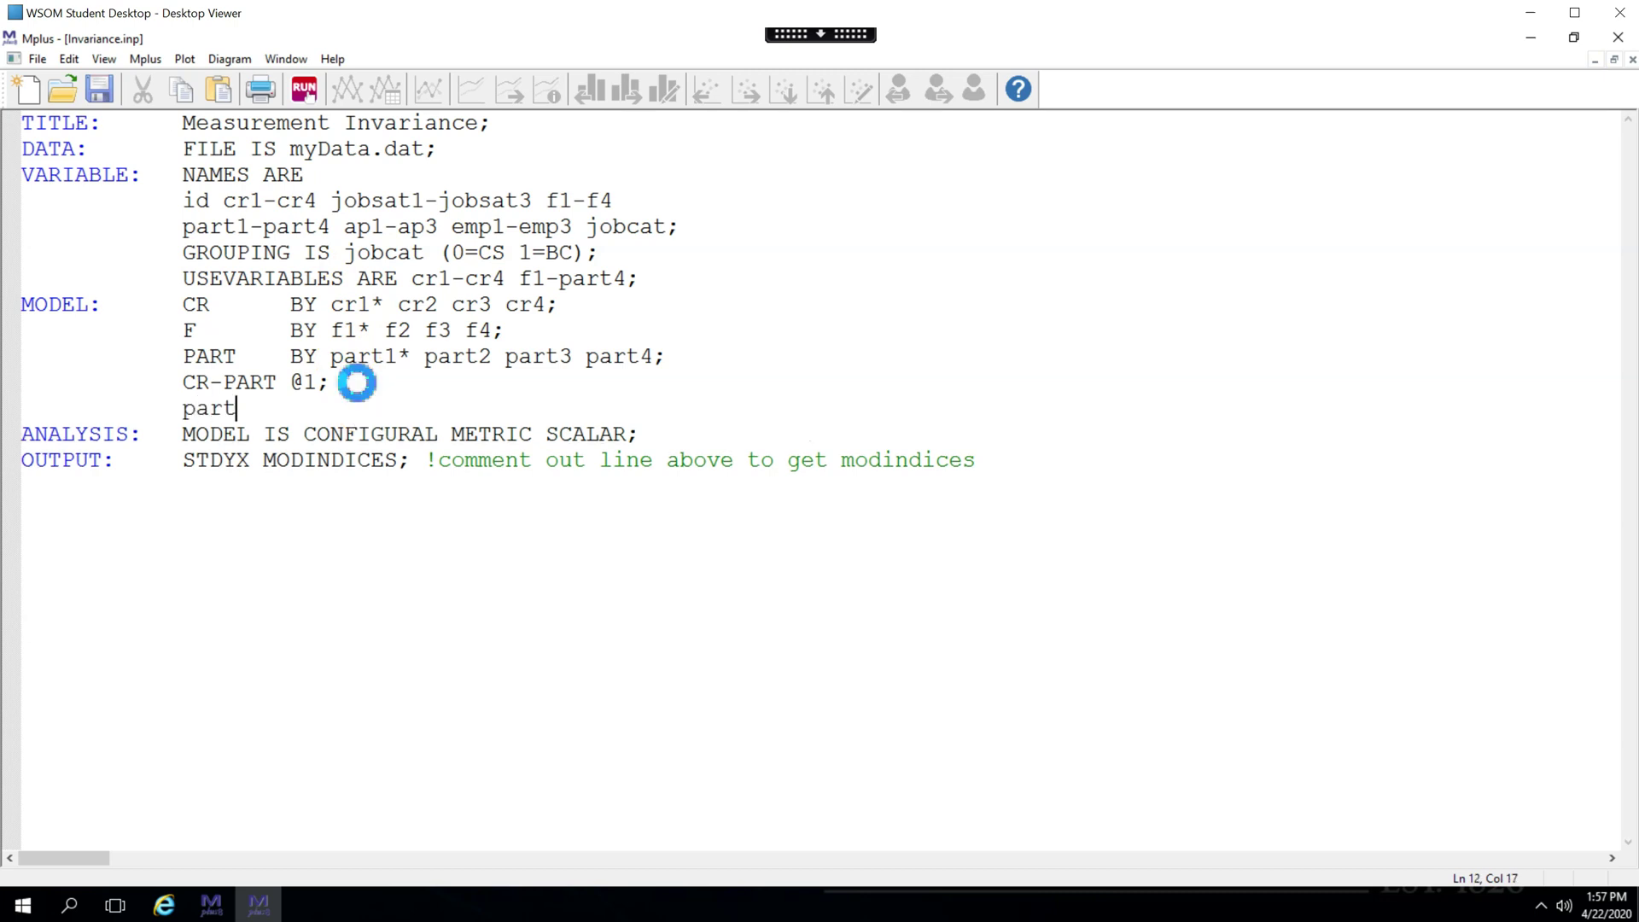
key(BackSpace)
key(BackSpace)
text(1 WITH part3)
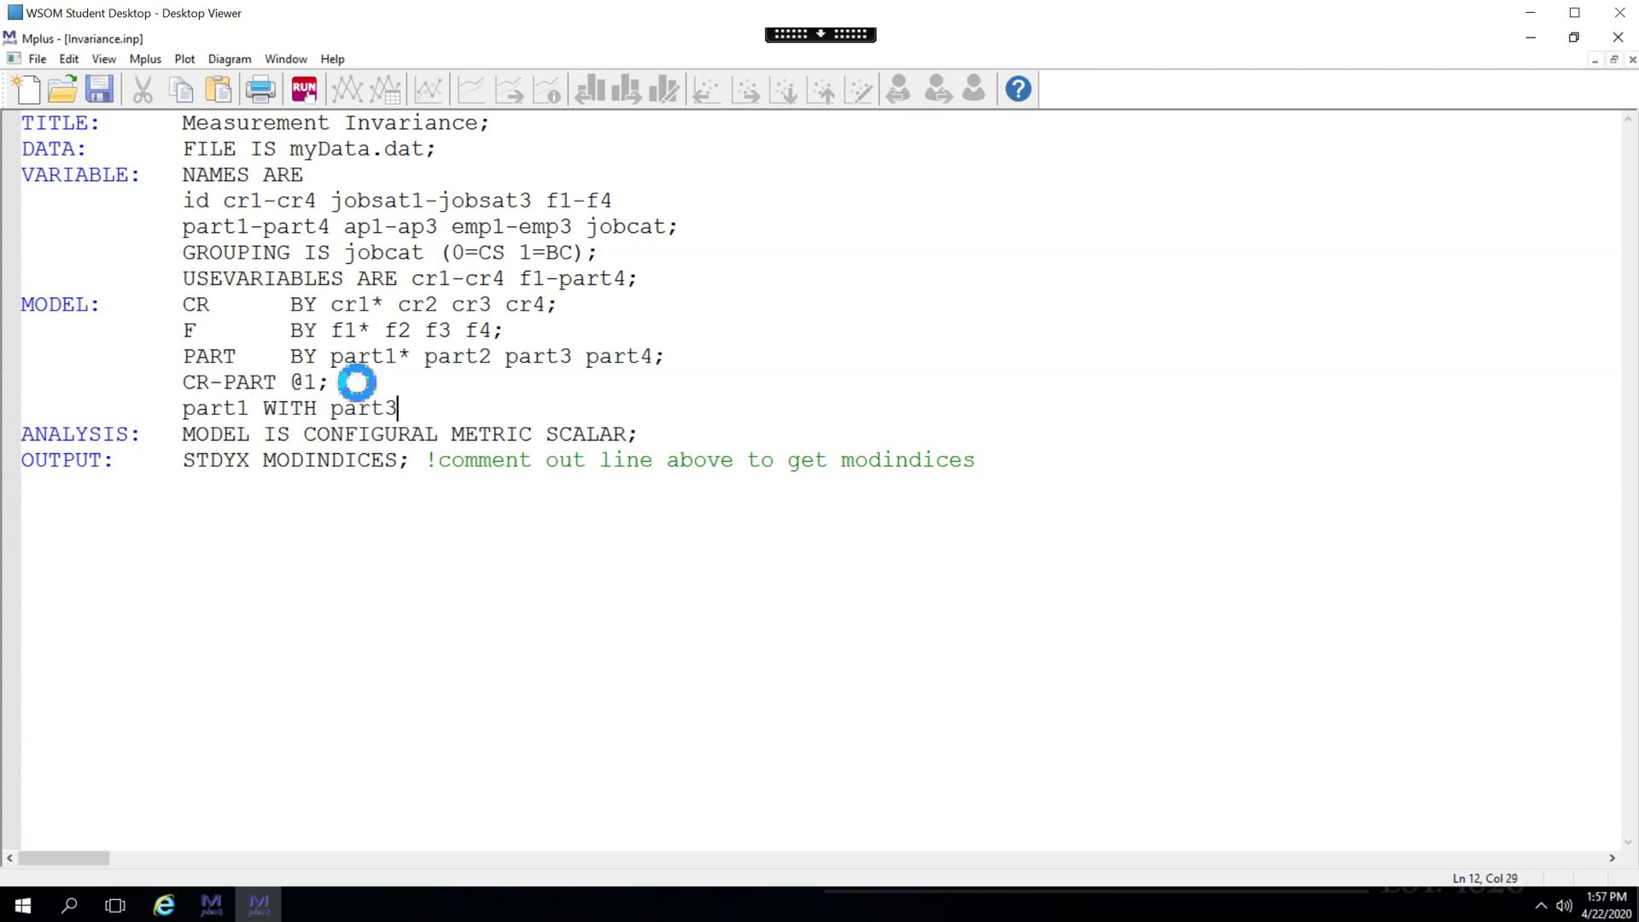
text(;)
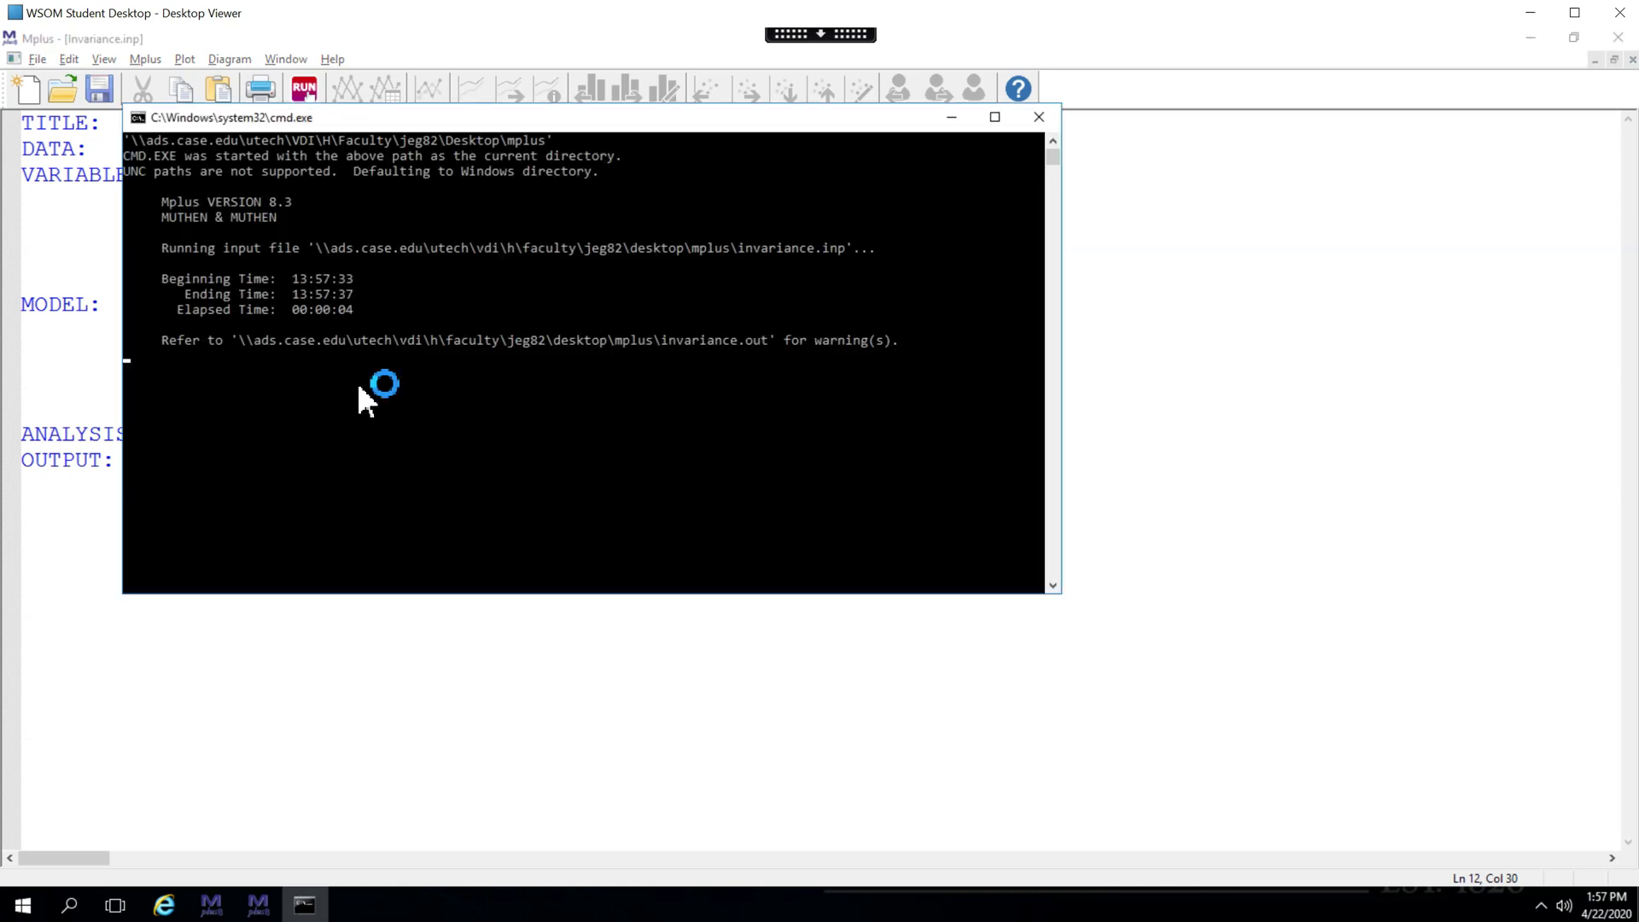
Mark Metric-vs-Configural p 0.5663 and configural RMSEA 0.072 with 90% CI 0.055–0.089.
scroll(359, 388, down, 2)
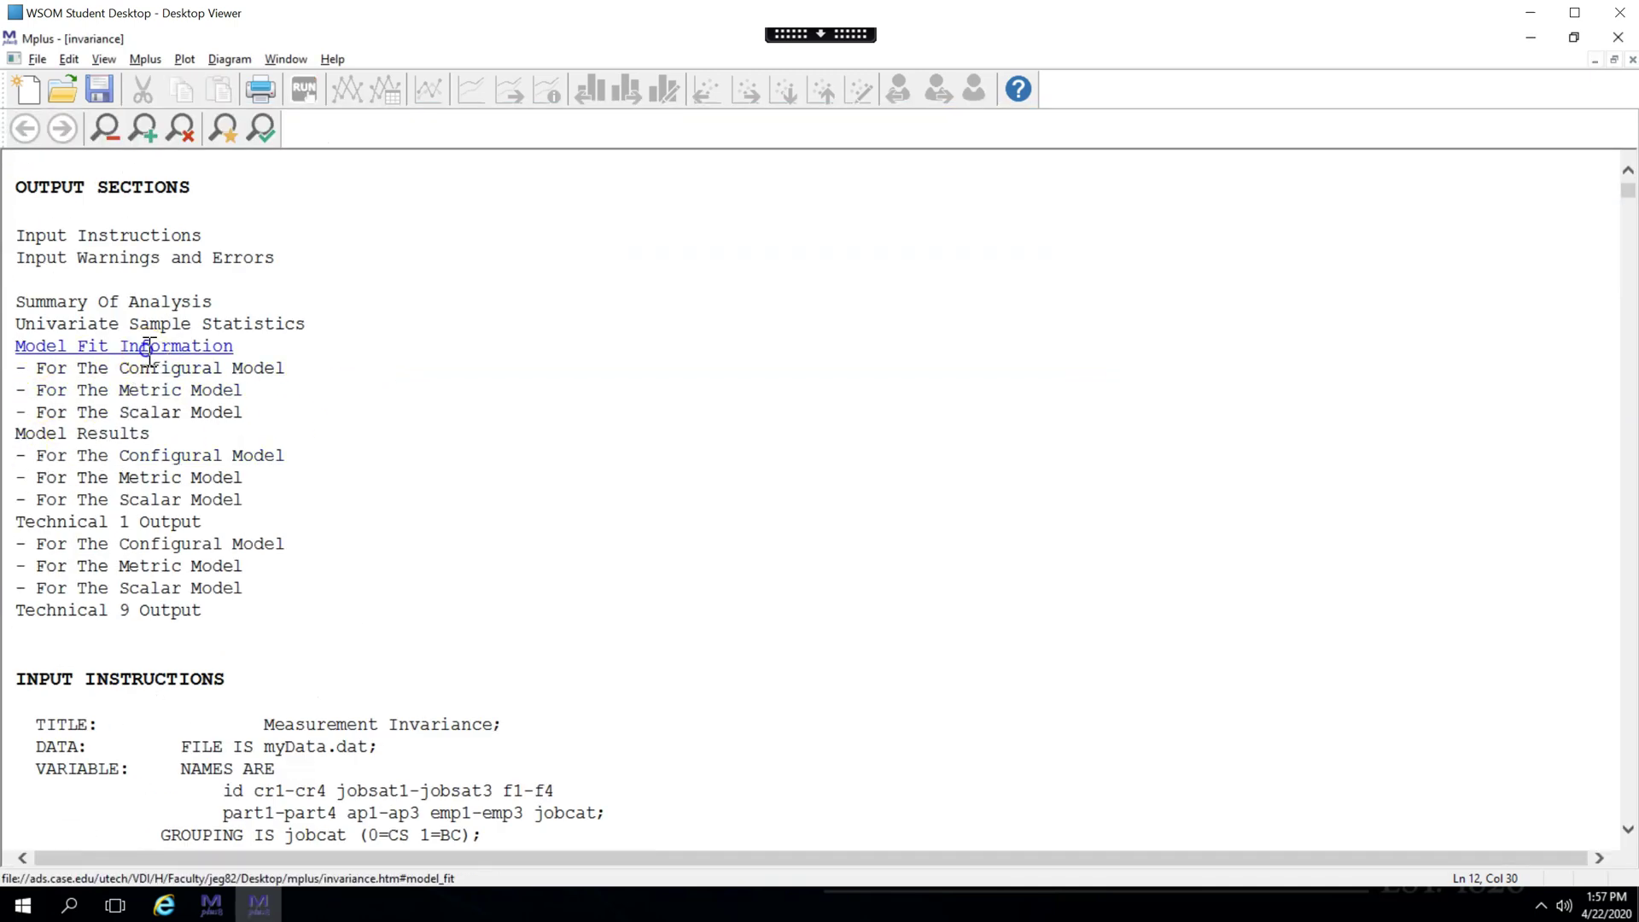
click(213, 346)
drag(711, 472, 669, 472)
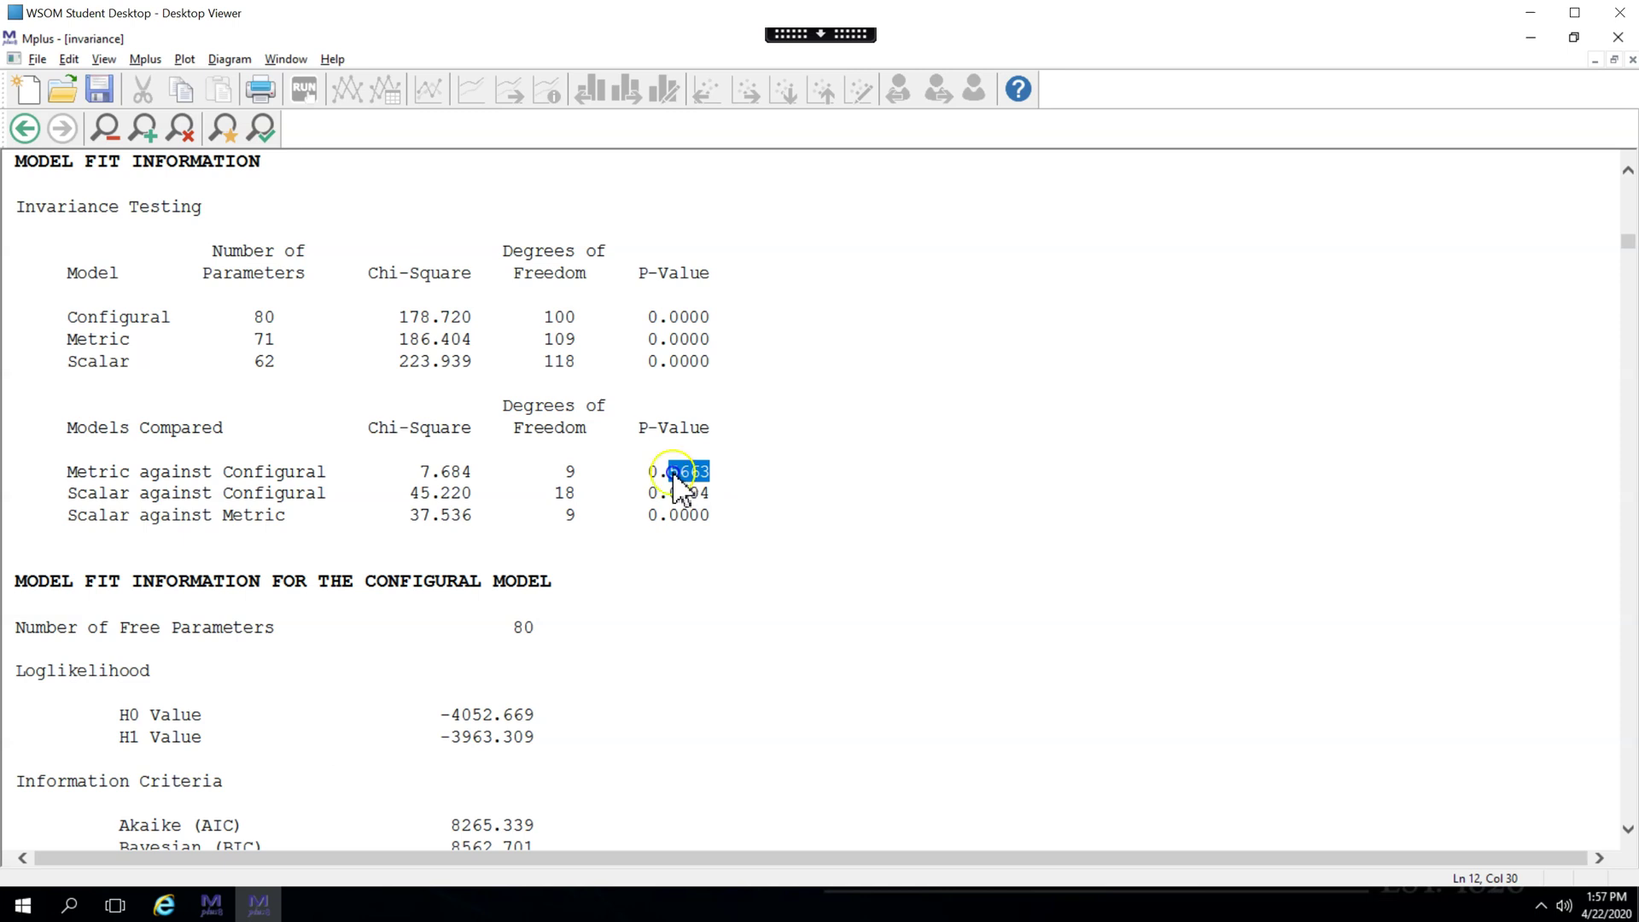
scroll(525, 593, down, 8)
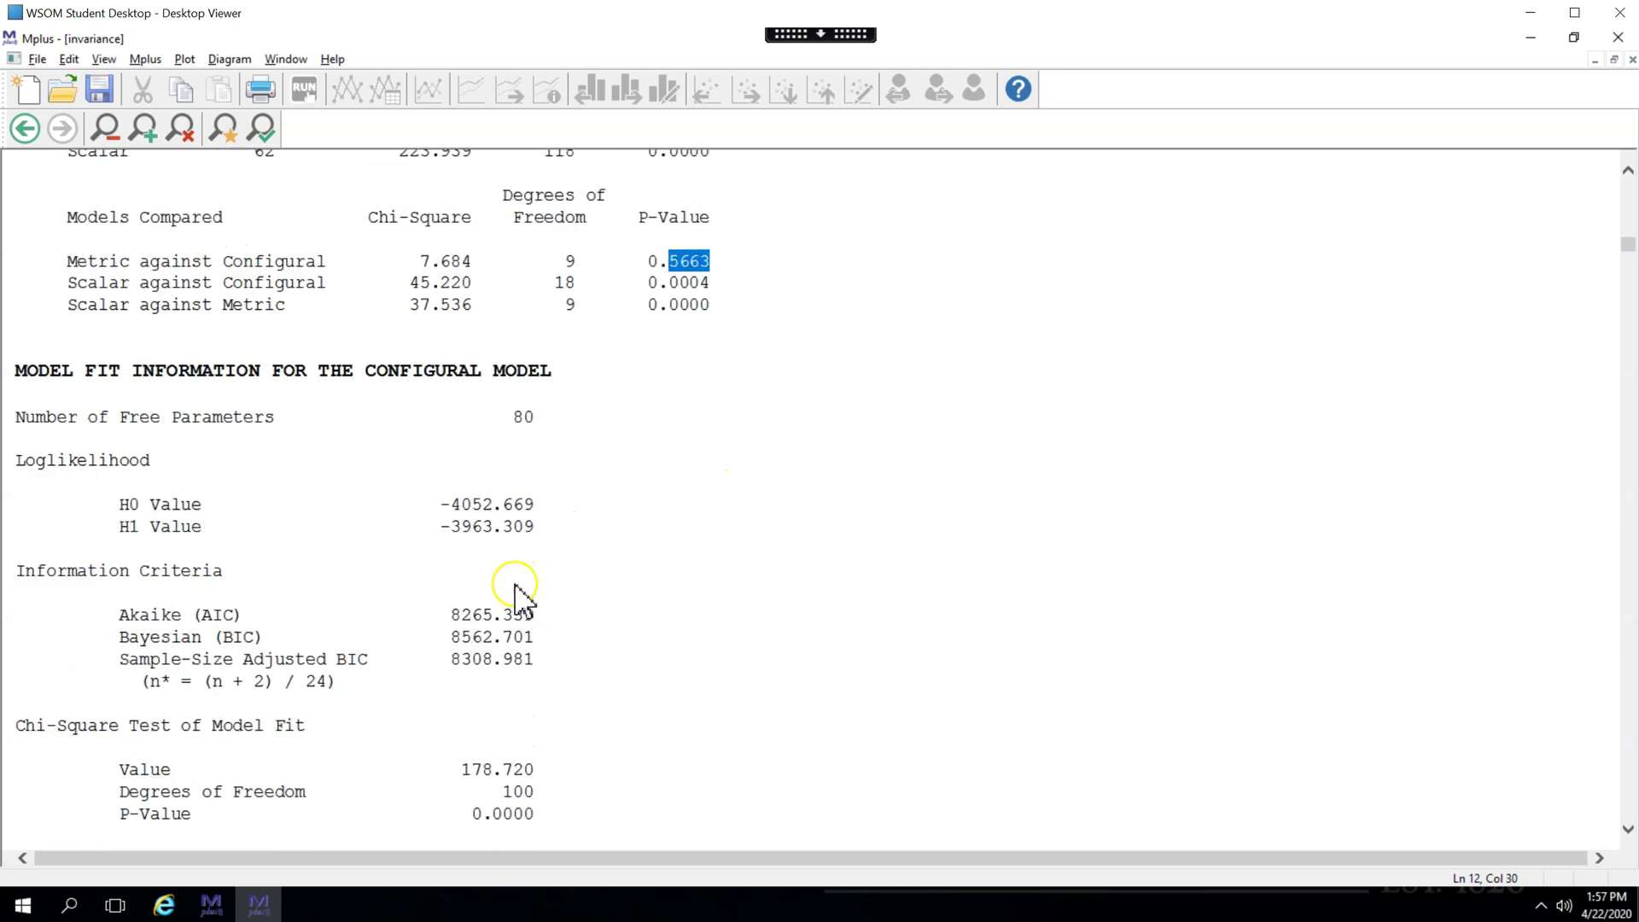
scroll(587, 669, down, 2)
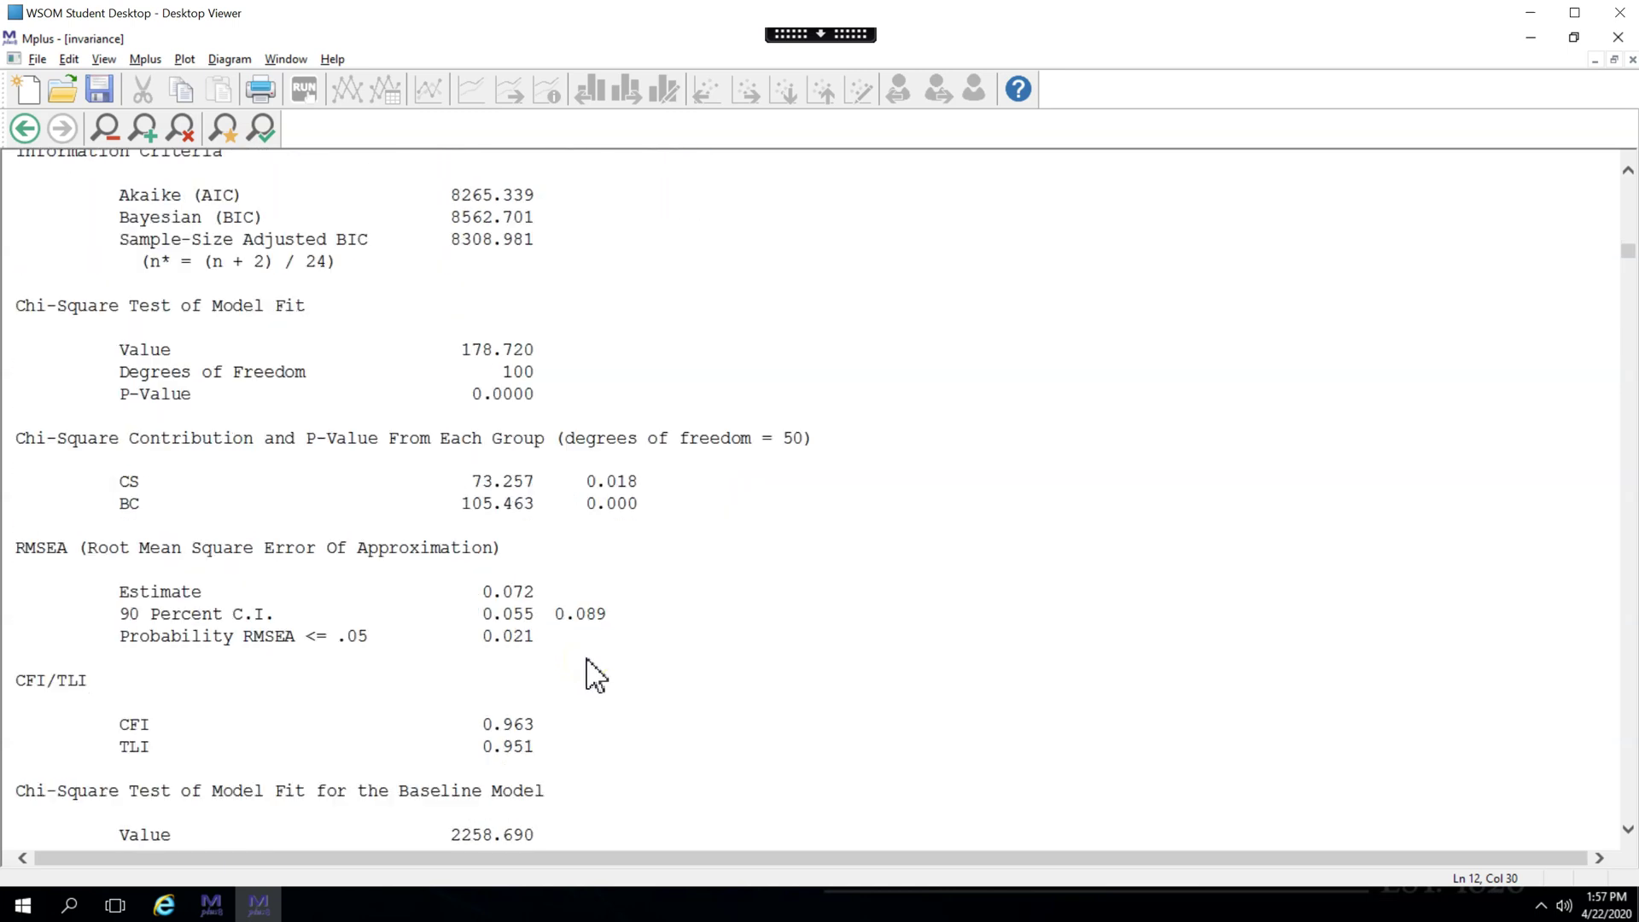
drag(503, 614, 607, 615)
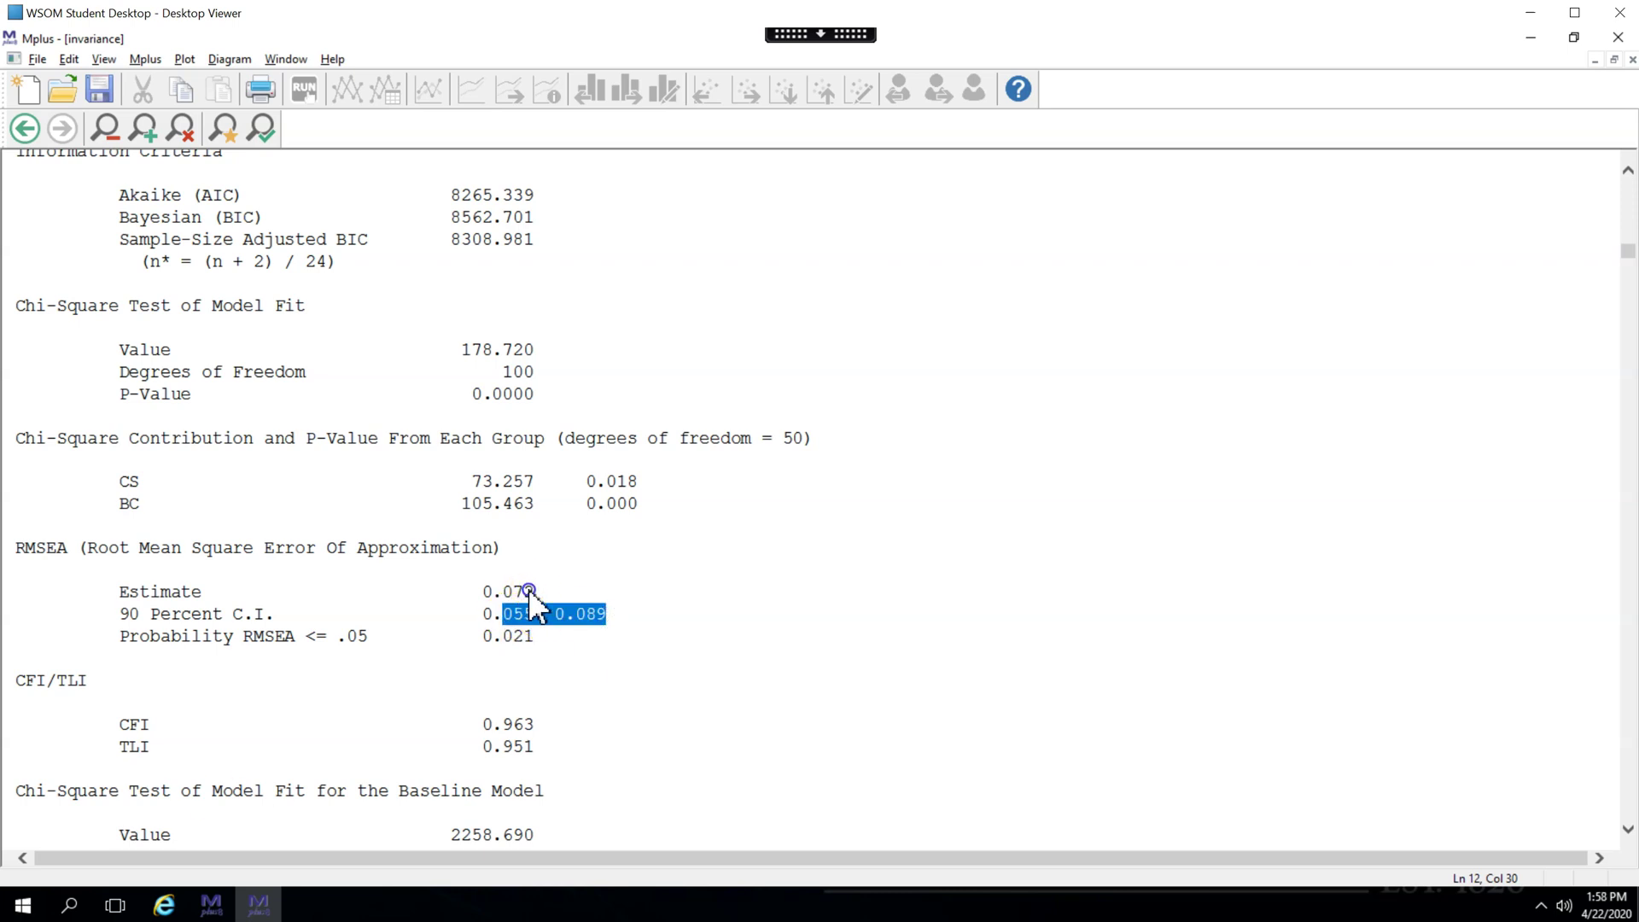
drag(503, 592, 534, 592)
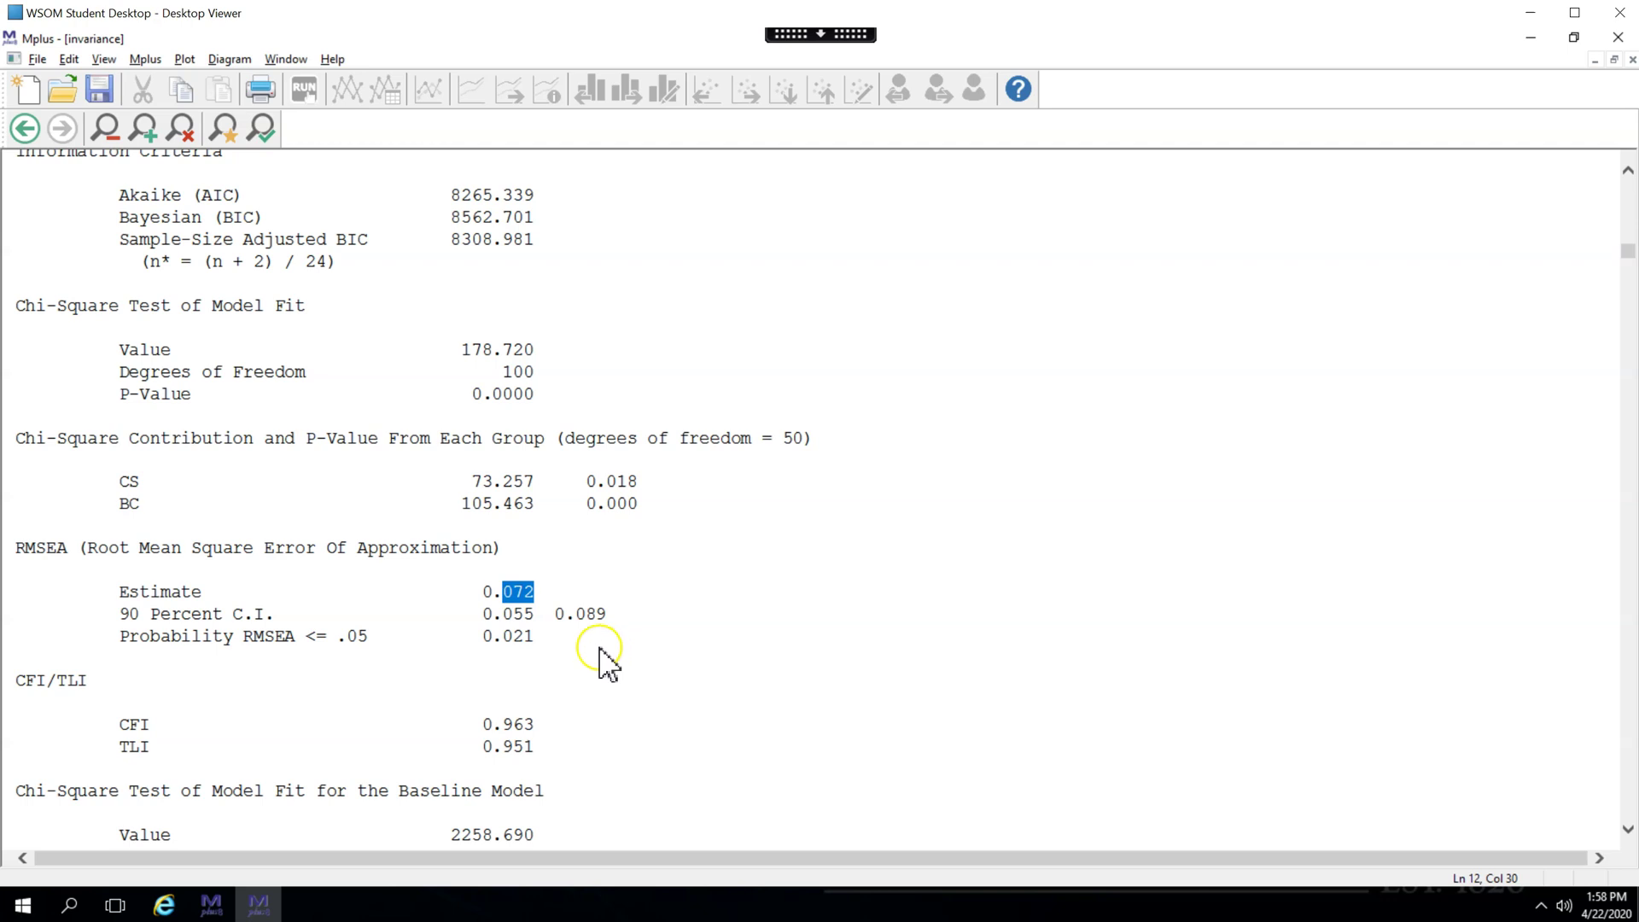
drag(535, 614, 502, 615)
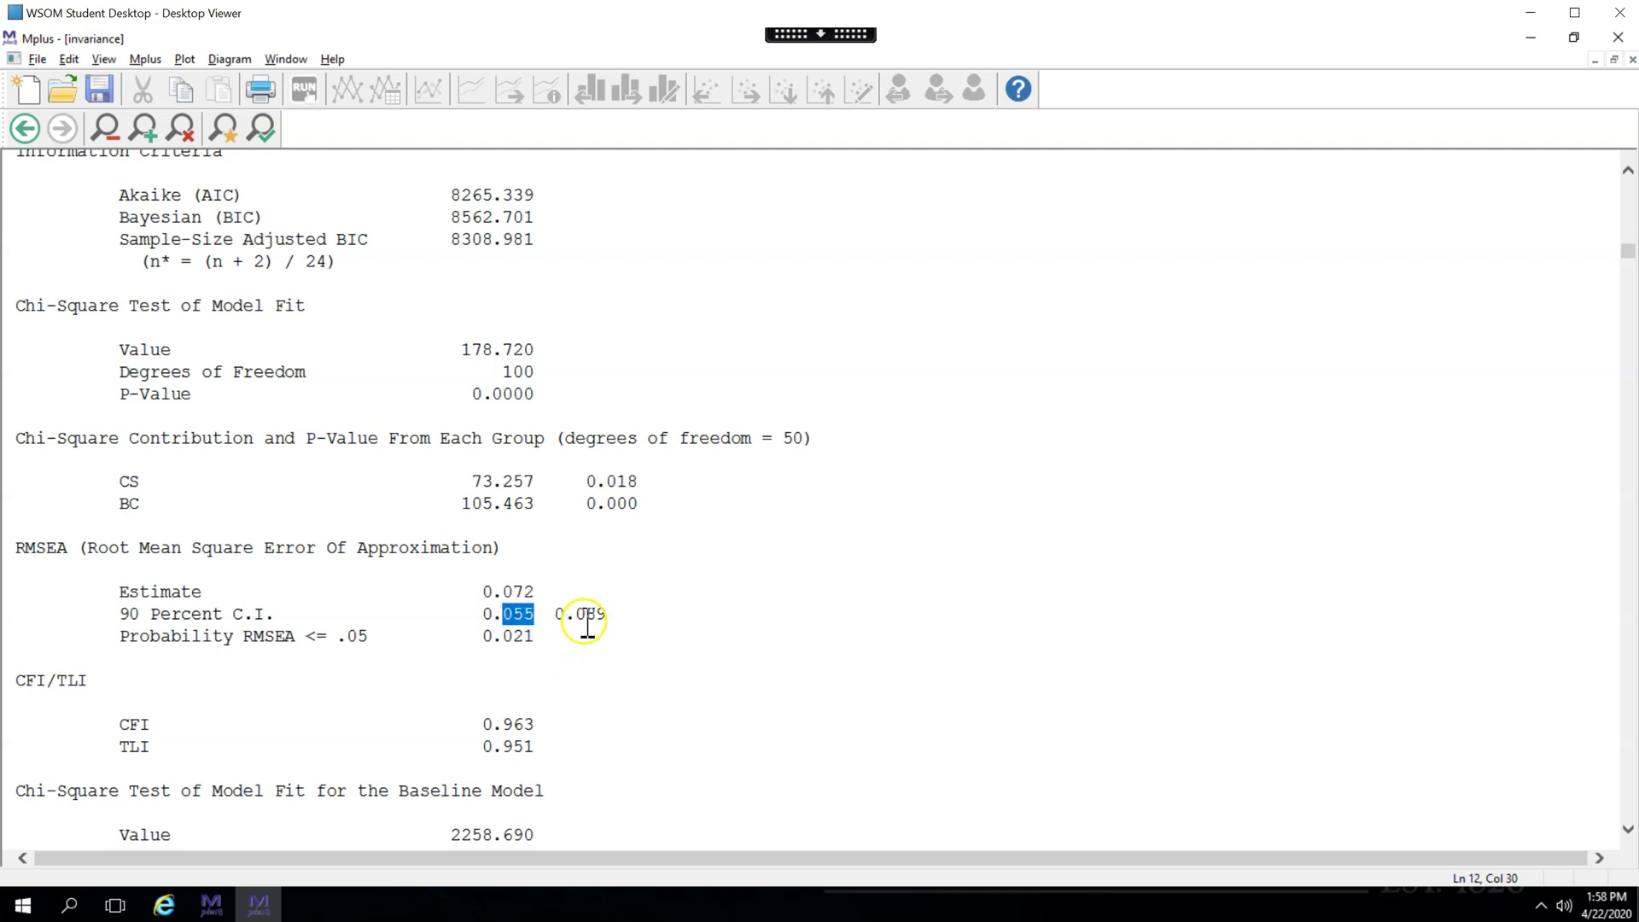
drag(579, 614, 612, 616)
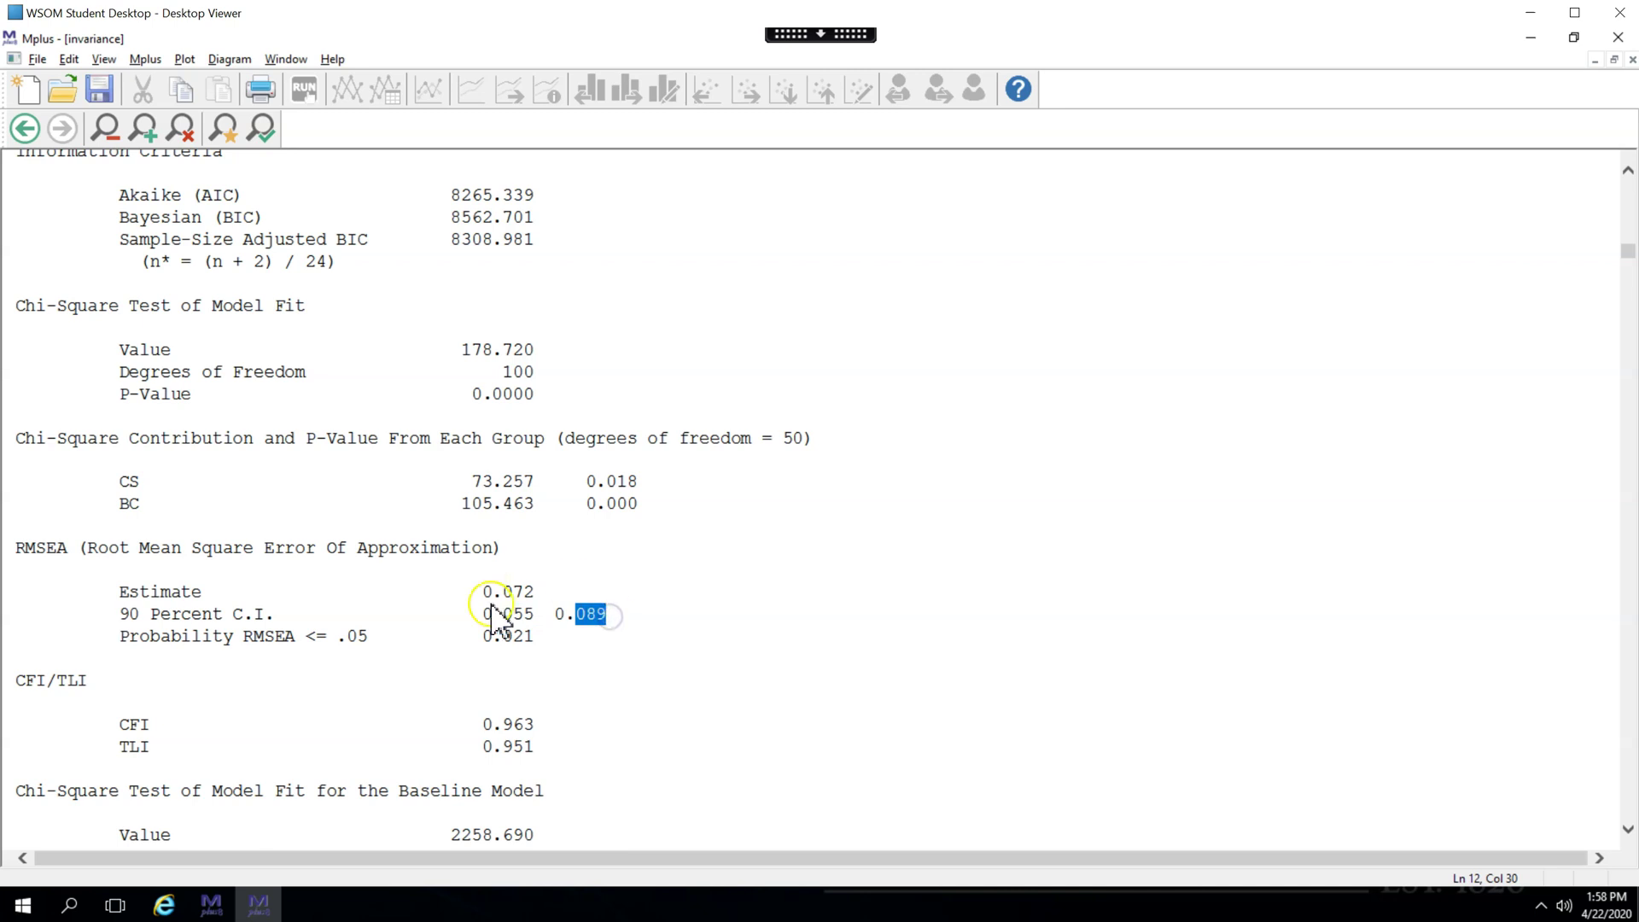
Highlight the configural CFI 0.963 and SRMR 0.052.
scroll(529, 636, down, 2)
scroll(529, 636, down, 3)
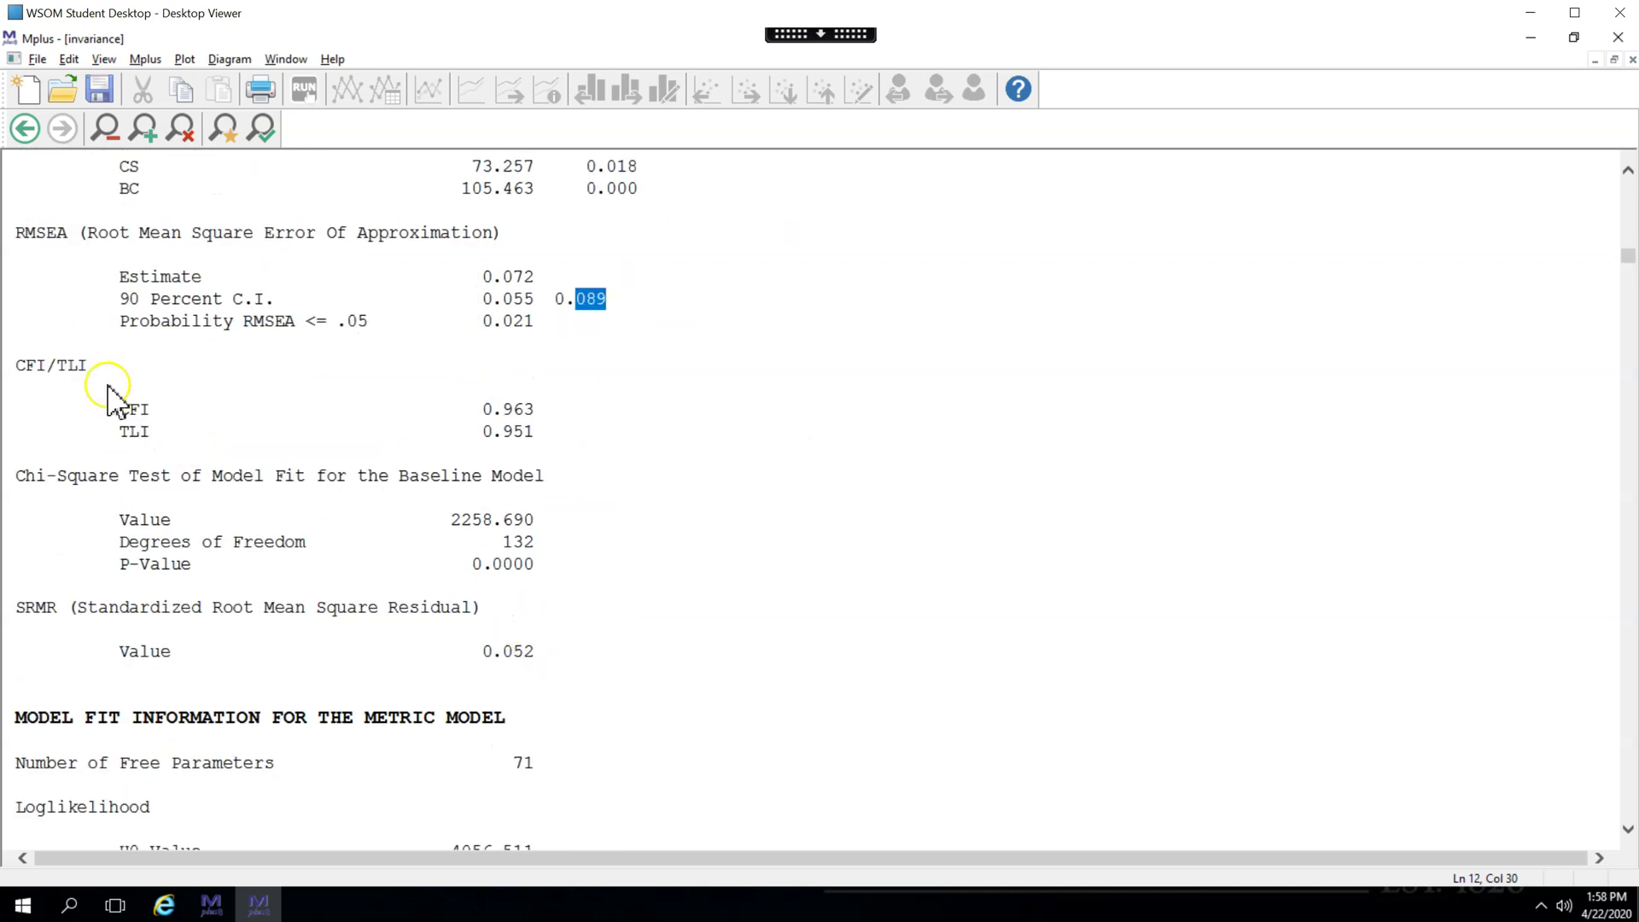
drag(534, 410, 502, 410)
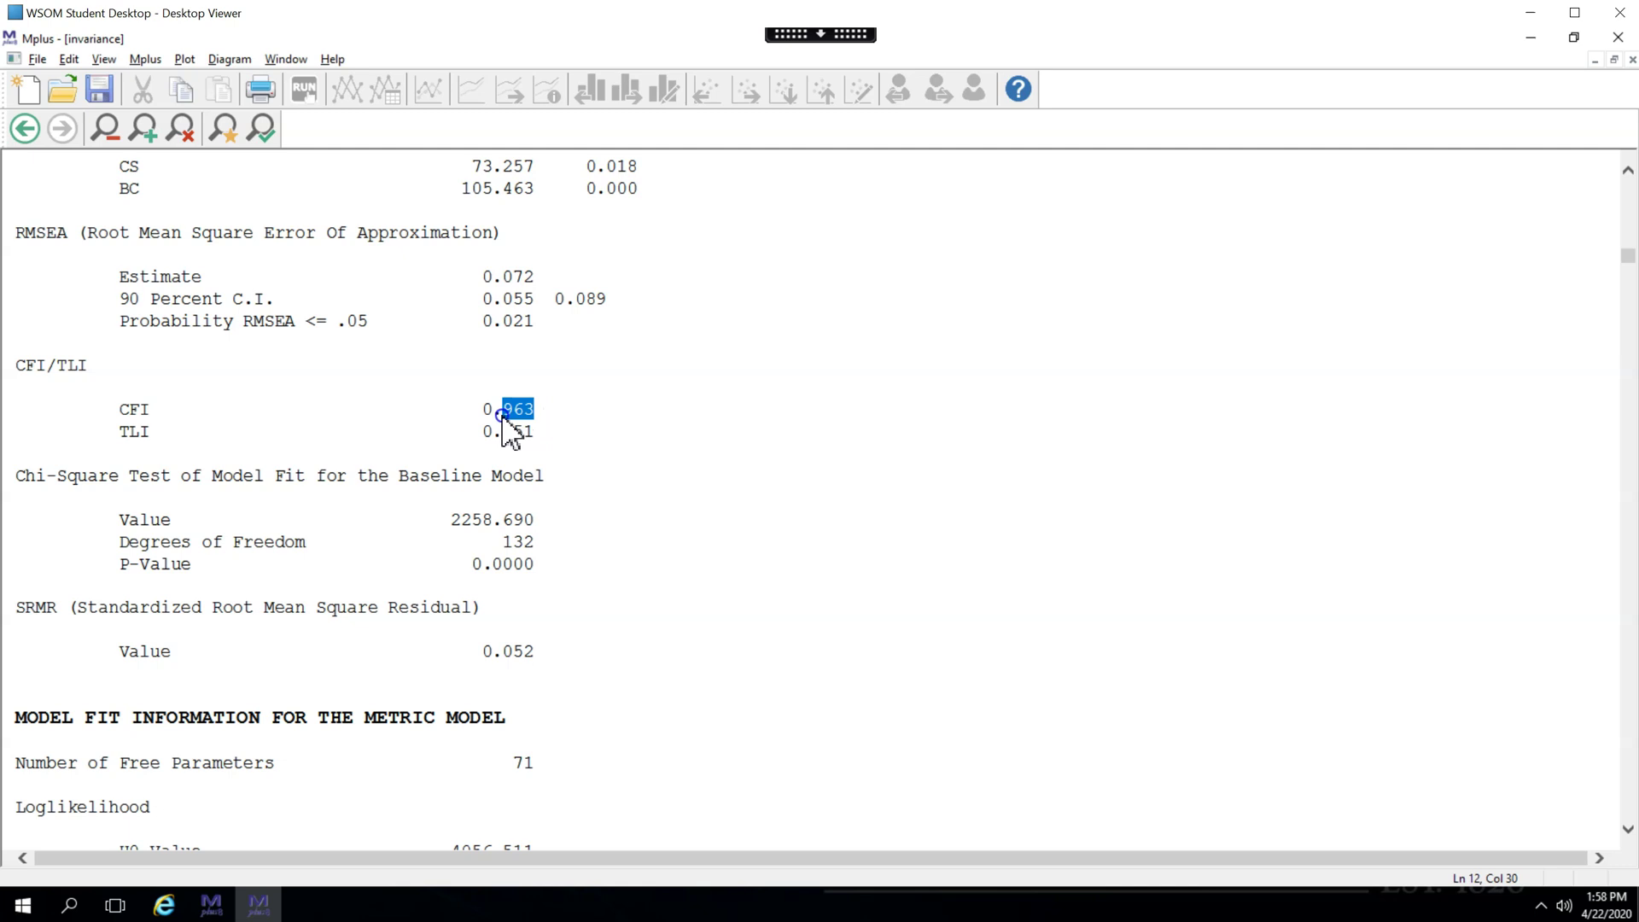
drag(503, 652, 556, 673)
click(624, 668)
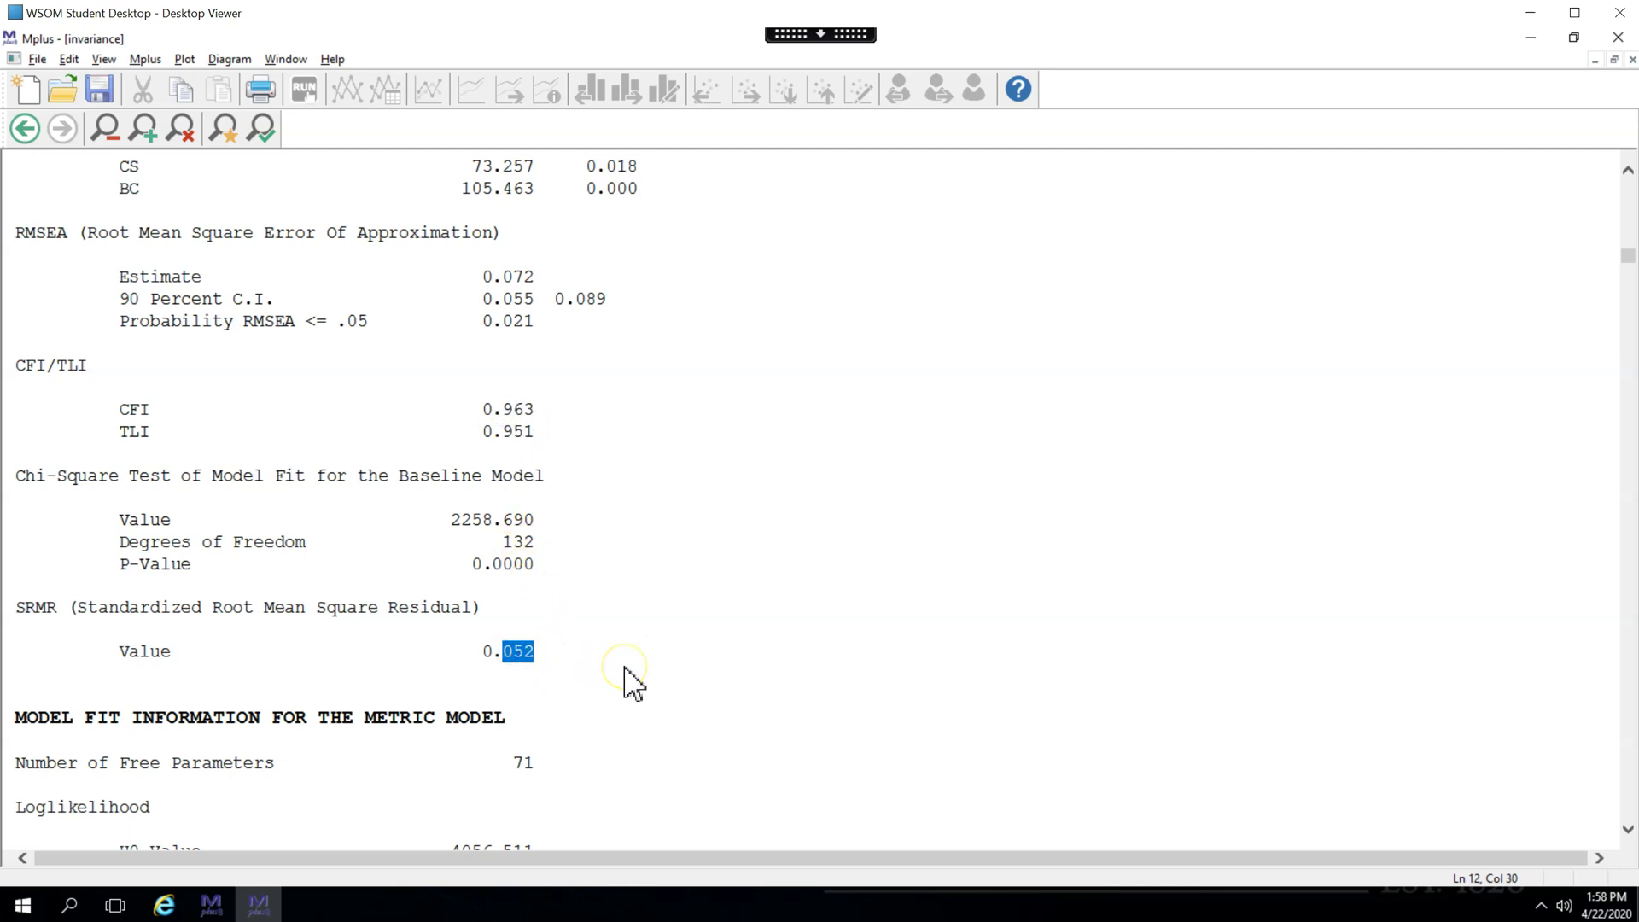